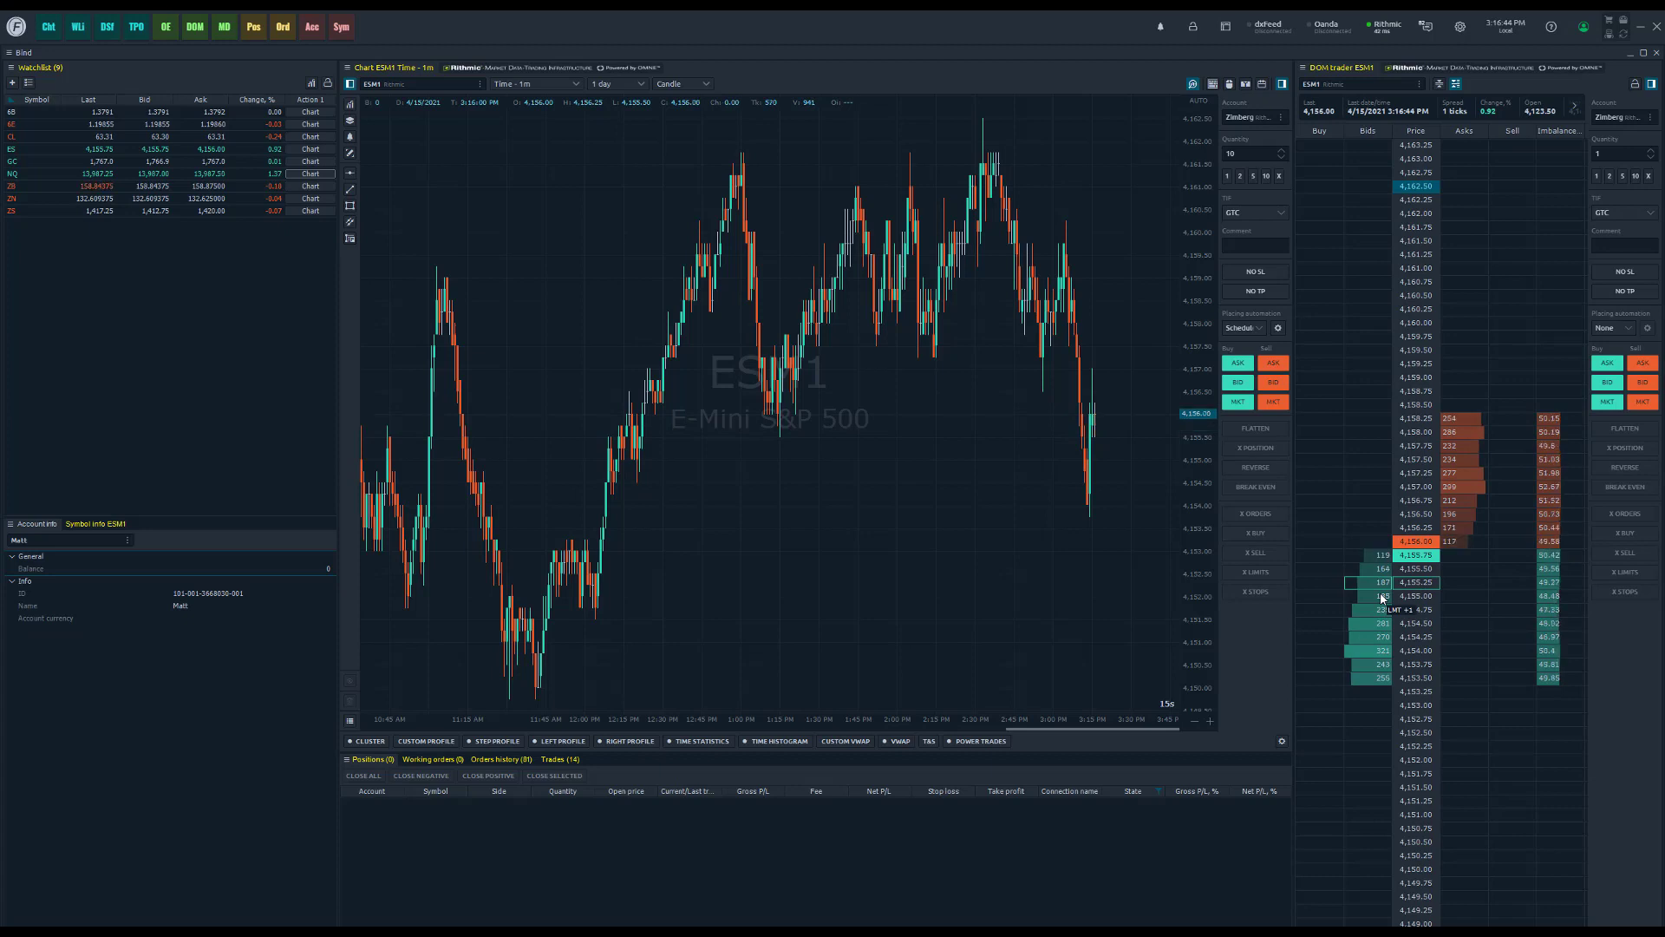
- Review the placing automation options in the ESM1 chart's order panel and in the DOM trader's order panel
click(1253, 327)
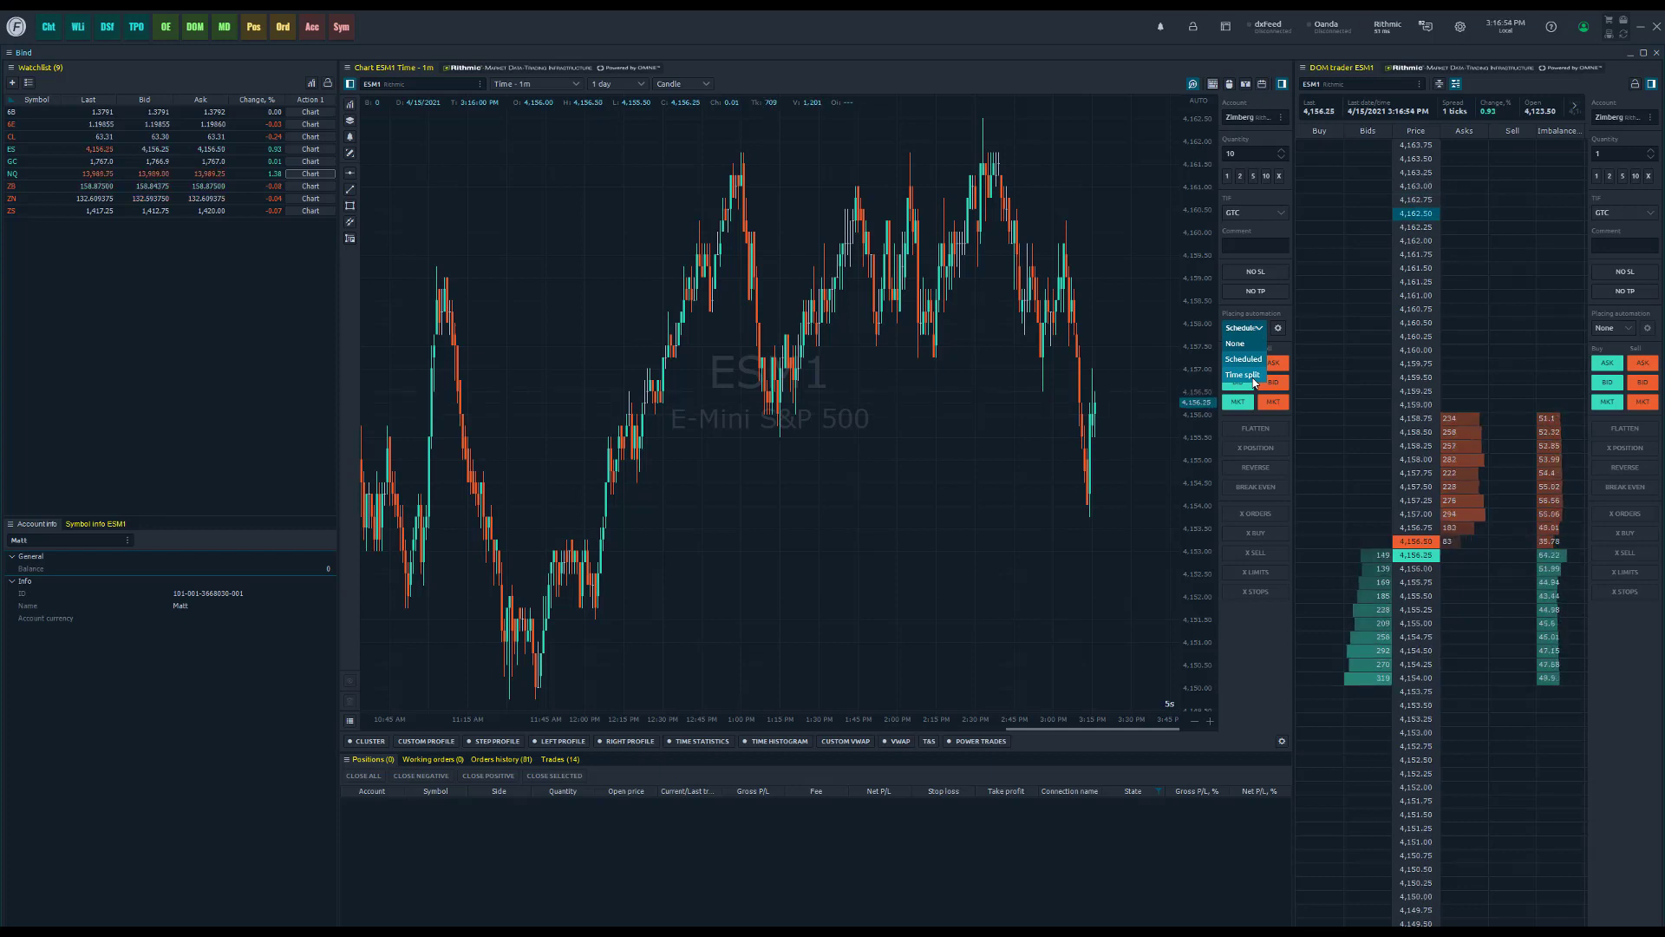
click(1269, 638)
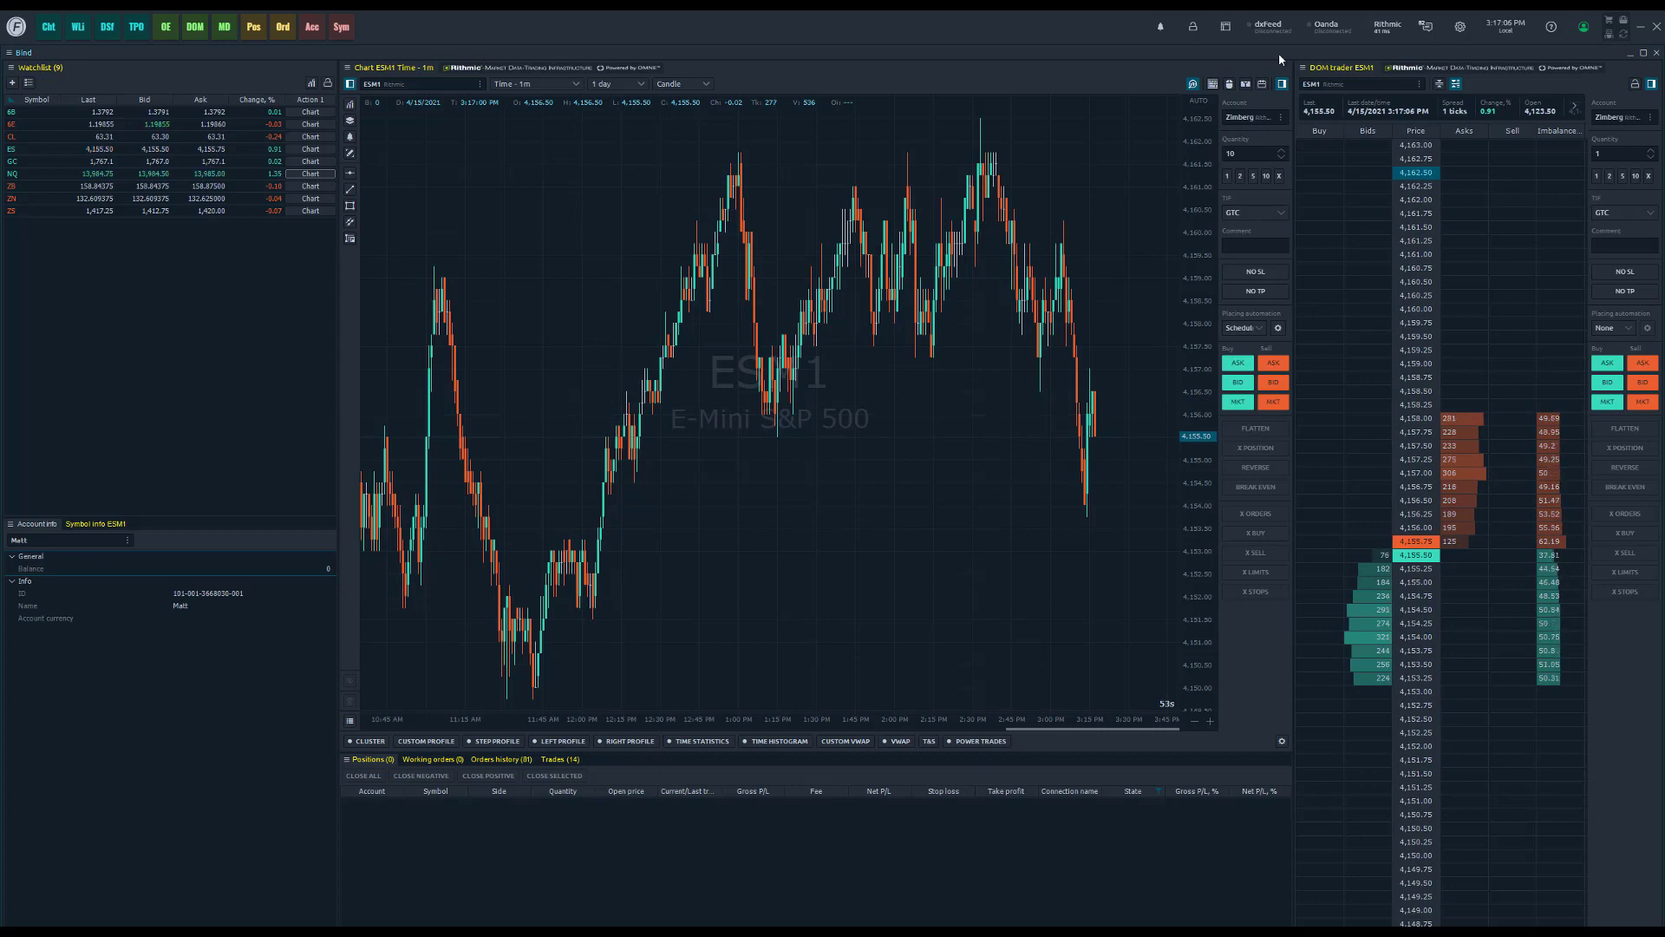
click(1256, 328)
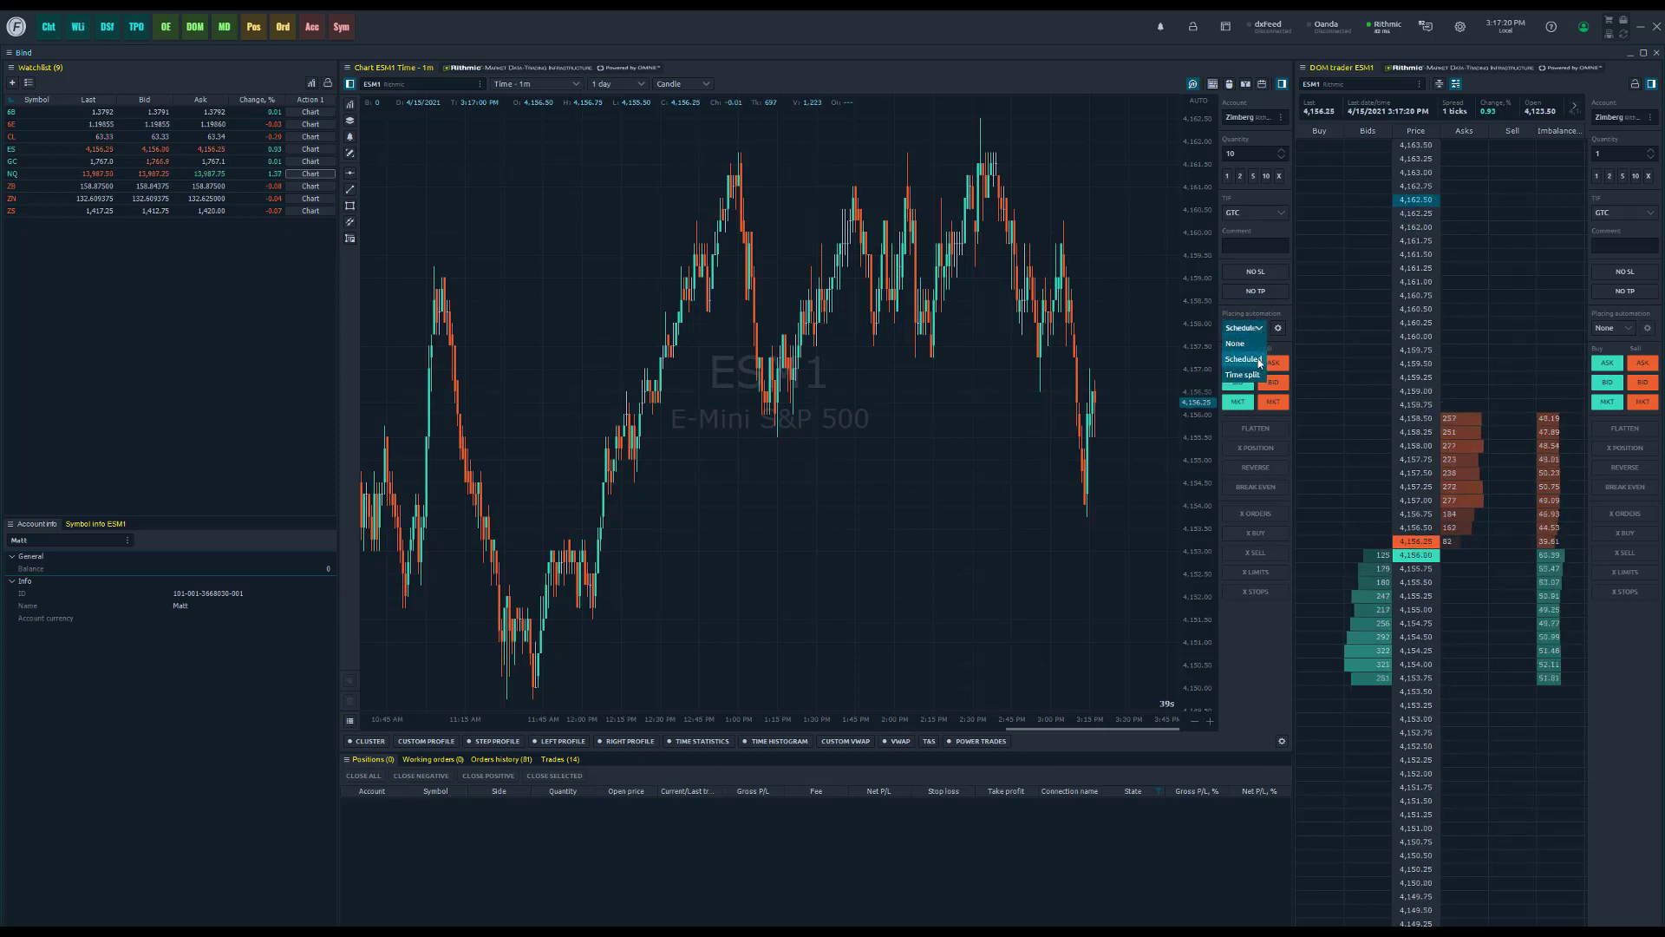
click(1621, 245)
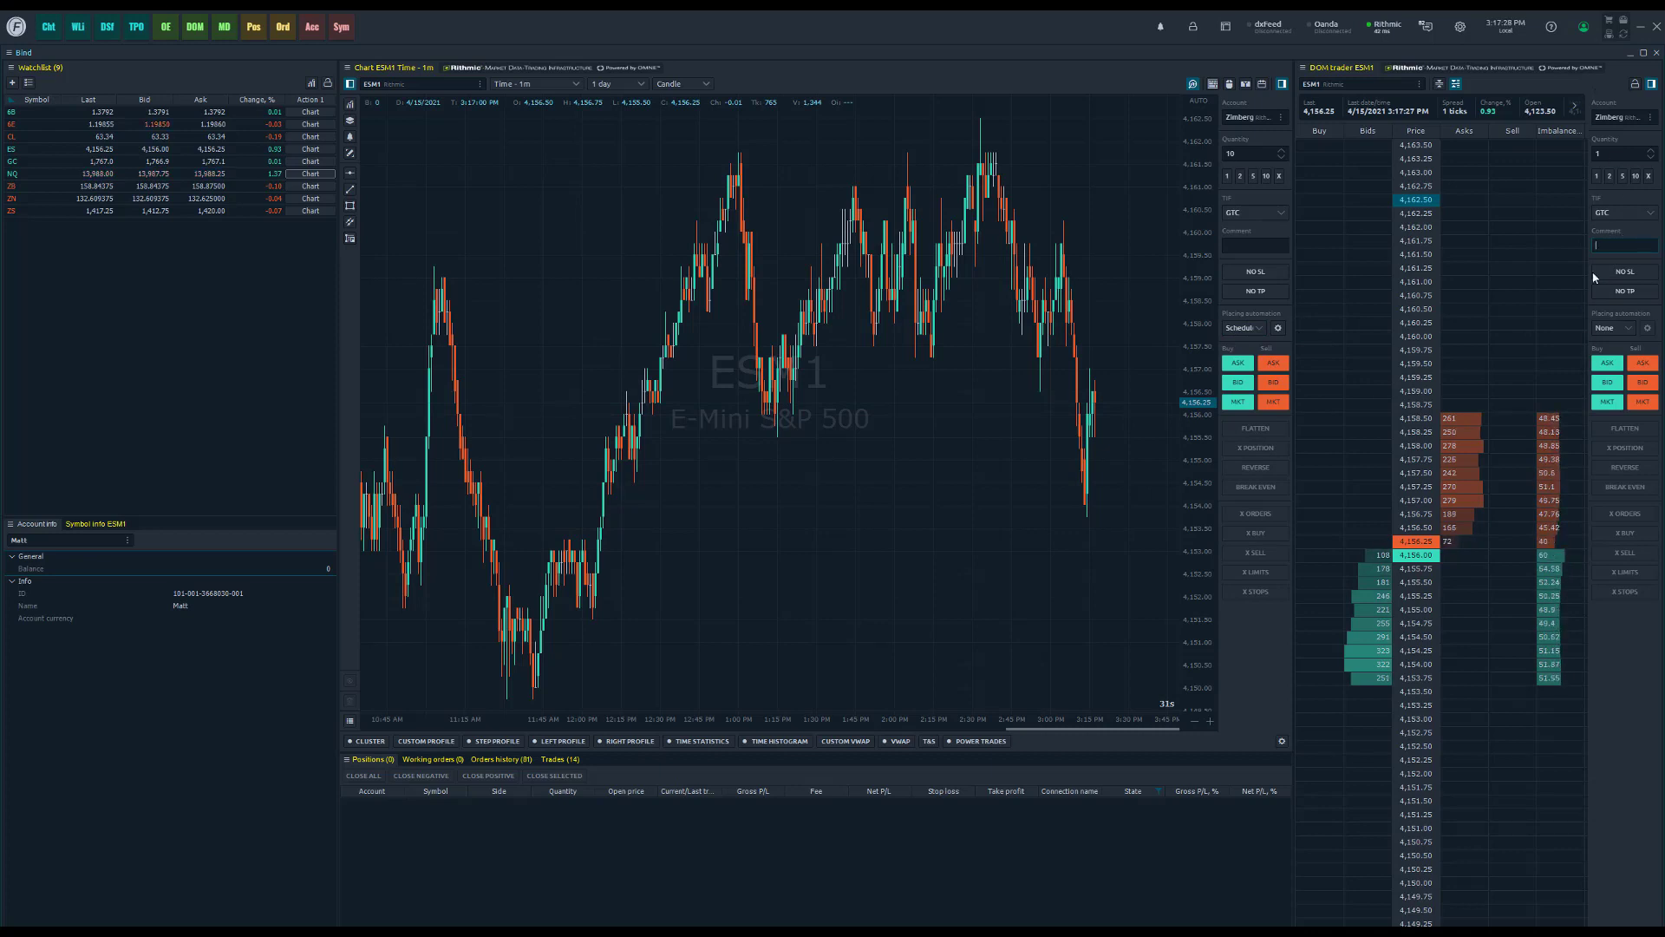
click(1629, 329)
click(1631, 344)
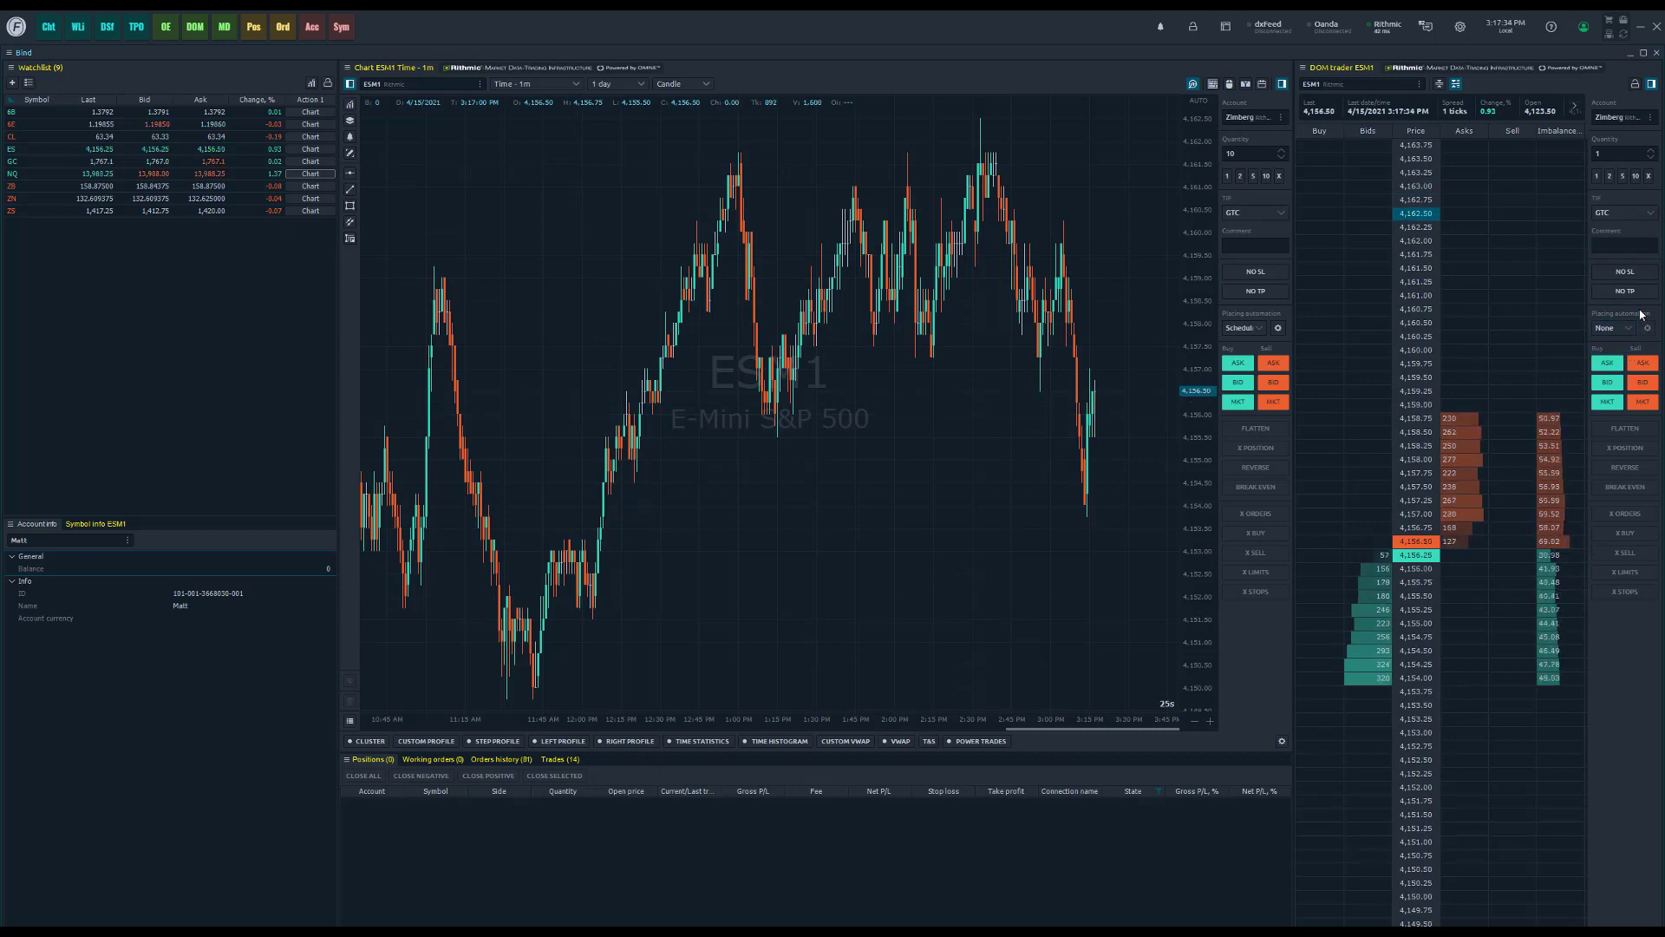
- Open an order entry window, view its placing strategy options without changing them, and close it
click(161, 31)
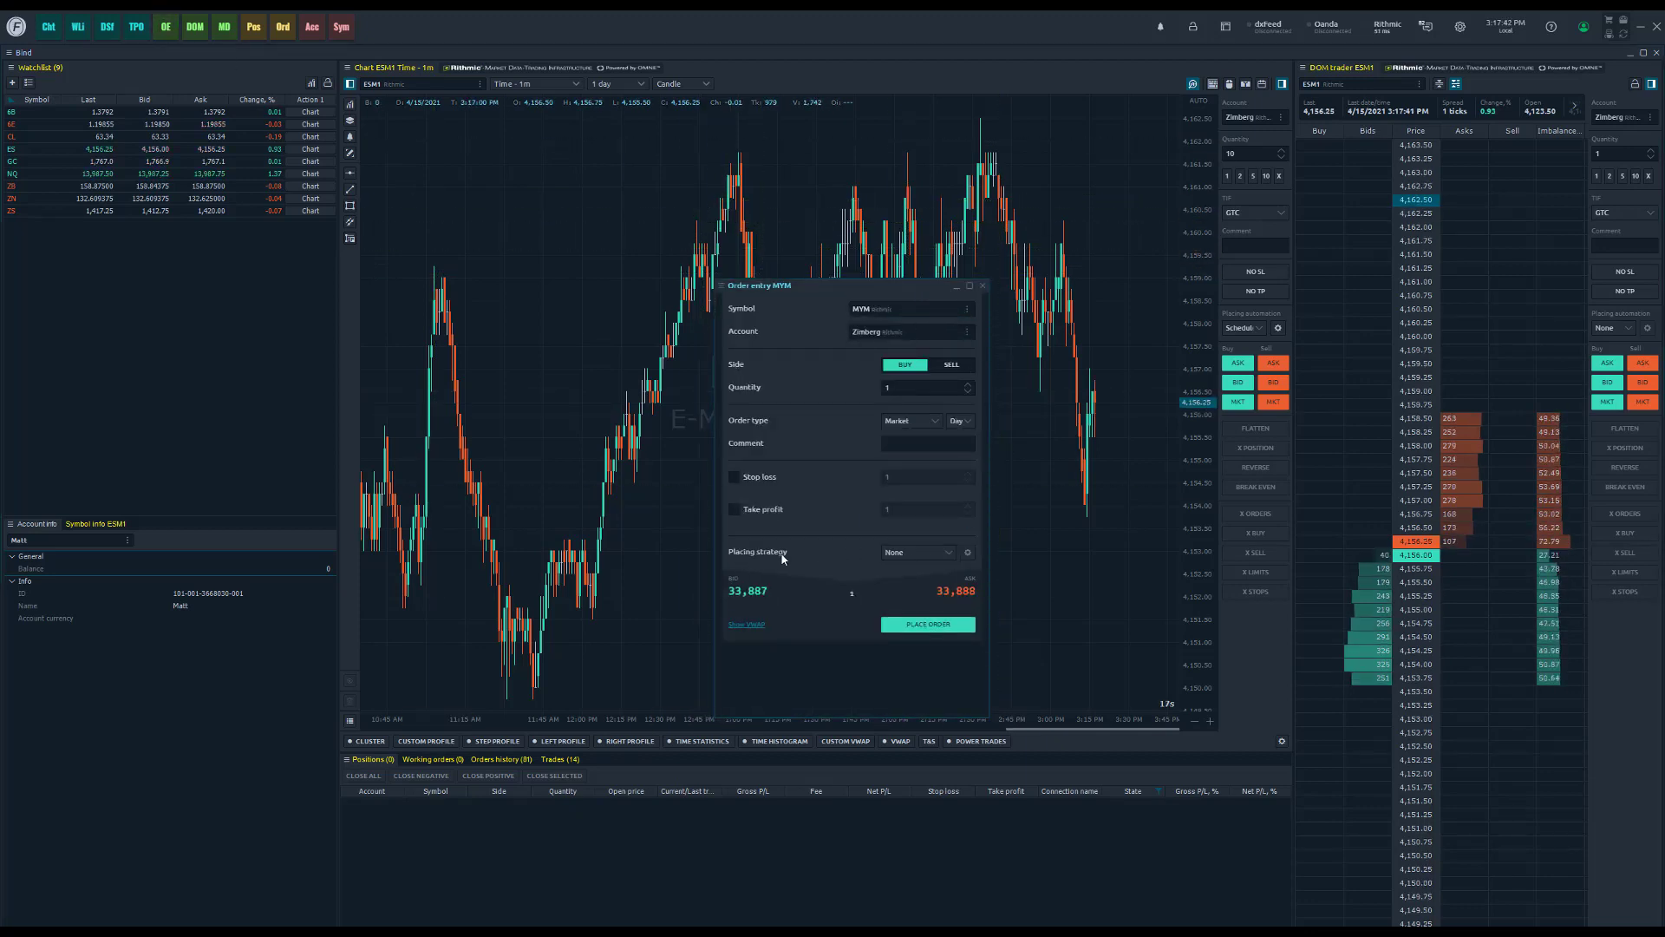
click(943, 552)
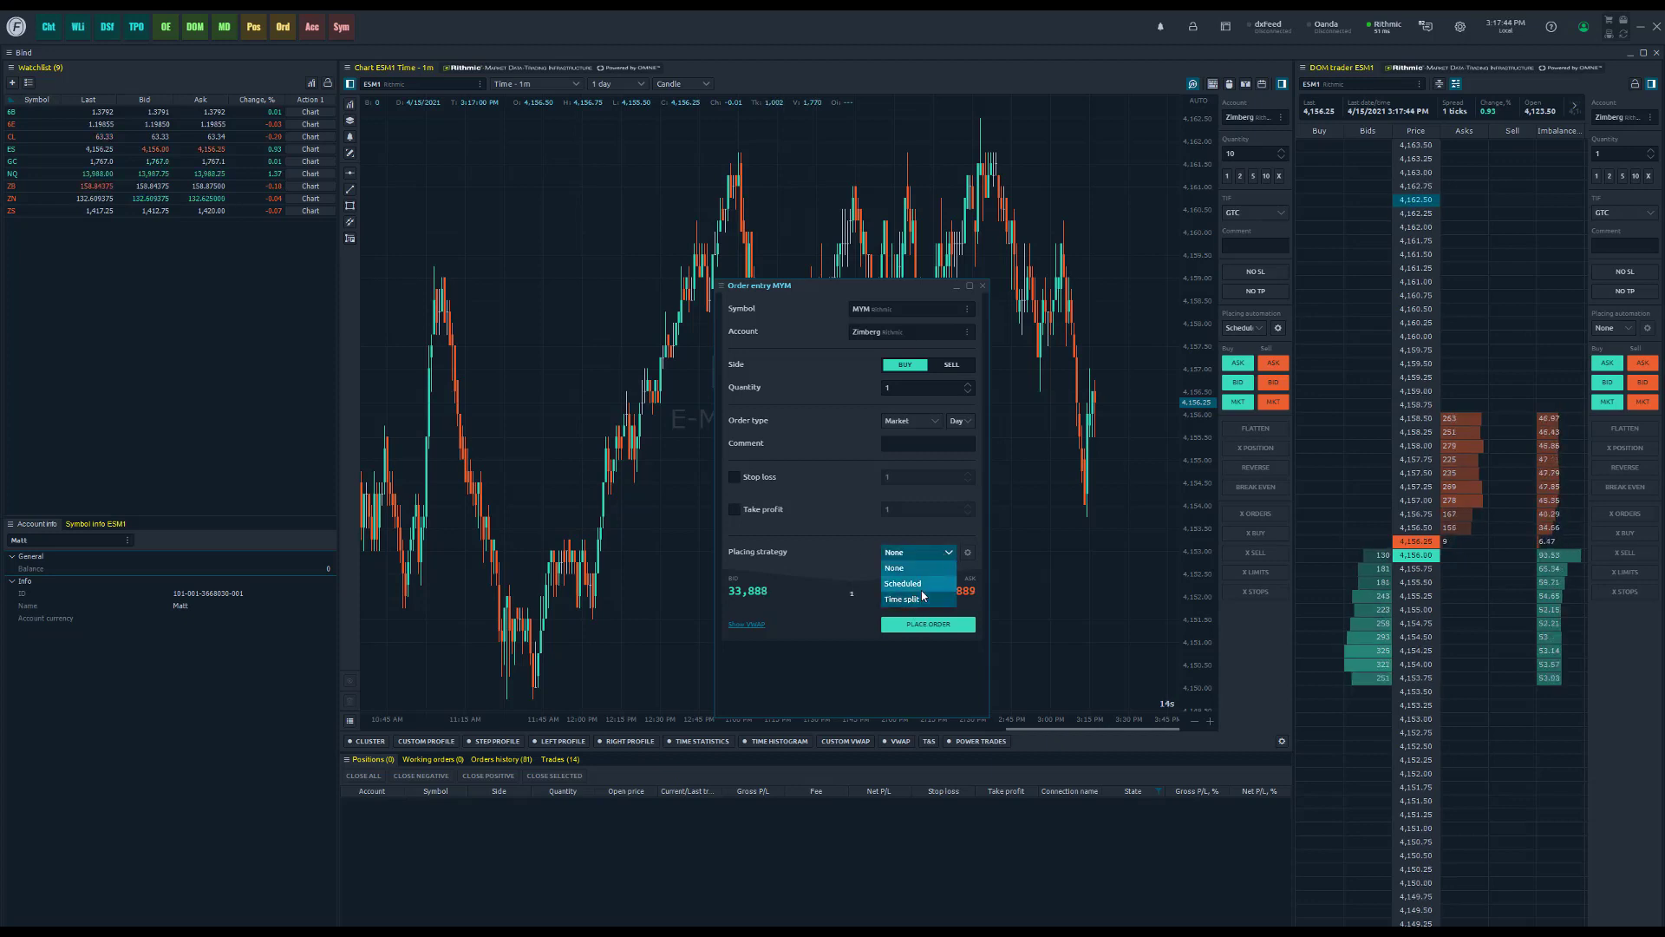
click(856, 552)
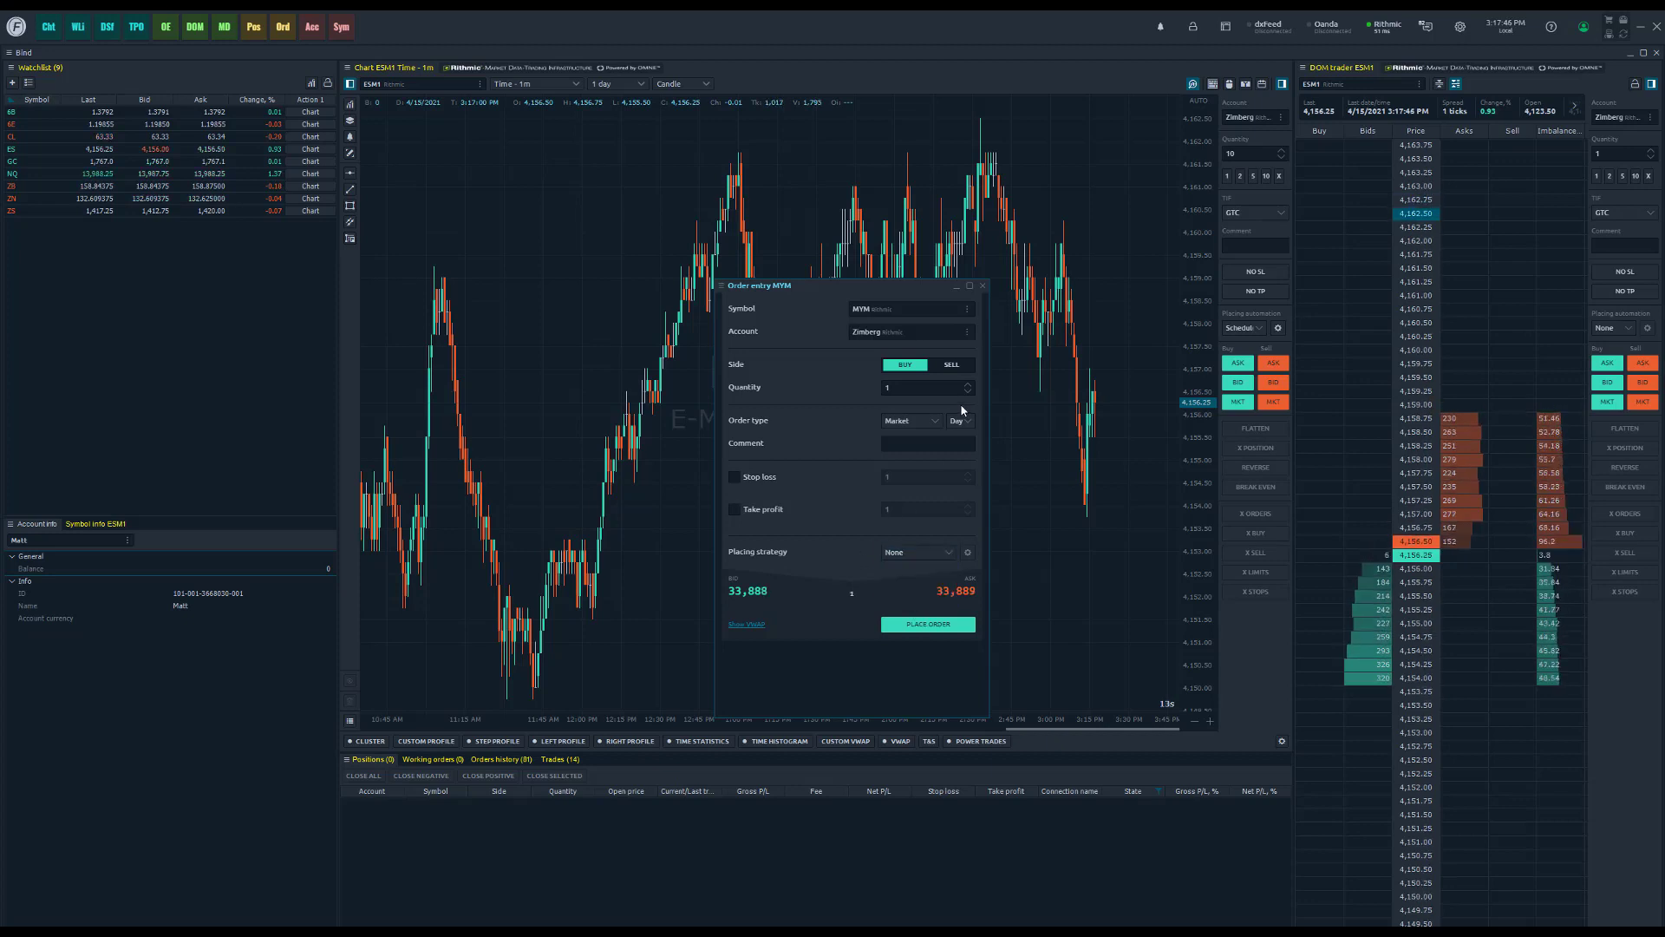
click(982, 286)
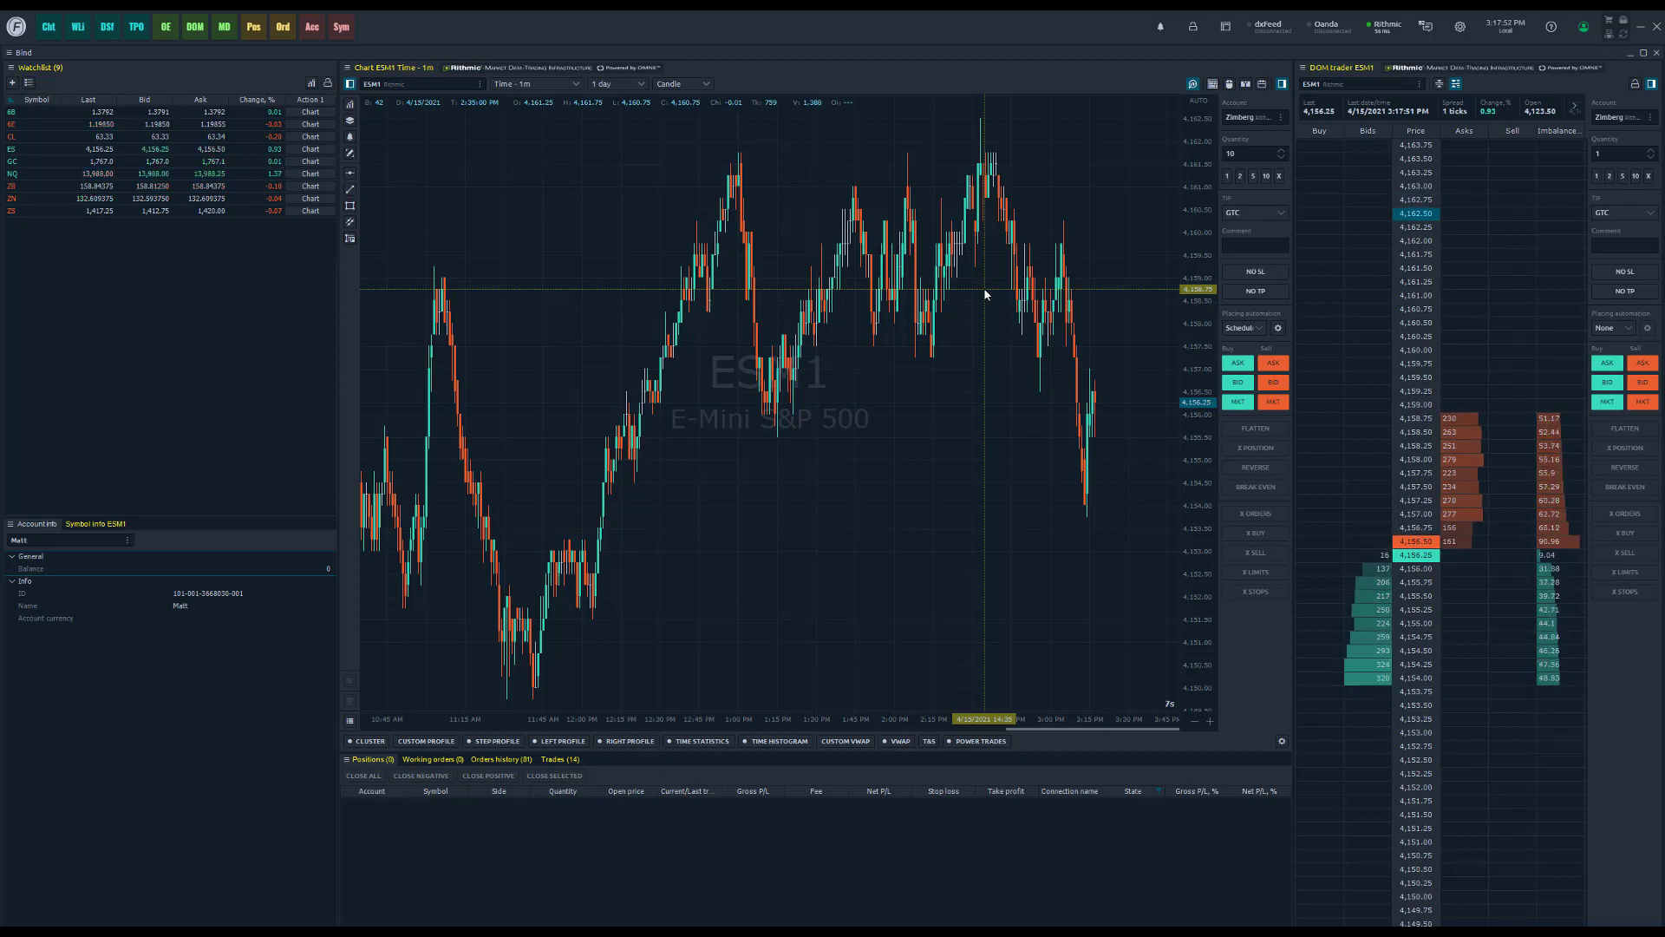
- Keep Scheduled as the ESM1 chart's placing automation and set its scheduled date to 4/16/2021
click(1258, 328)
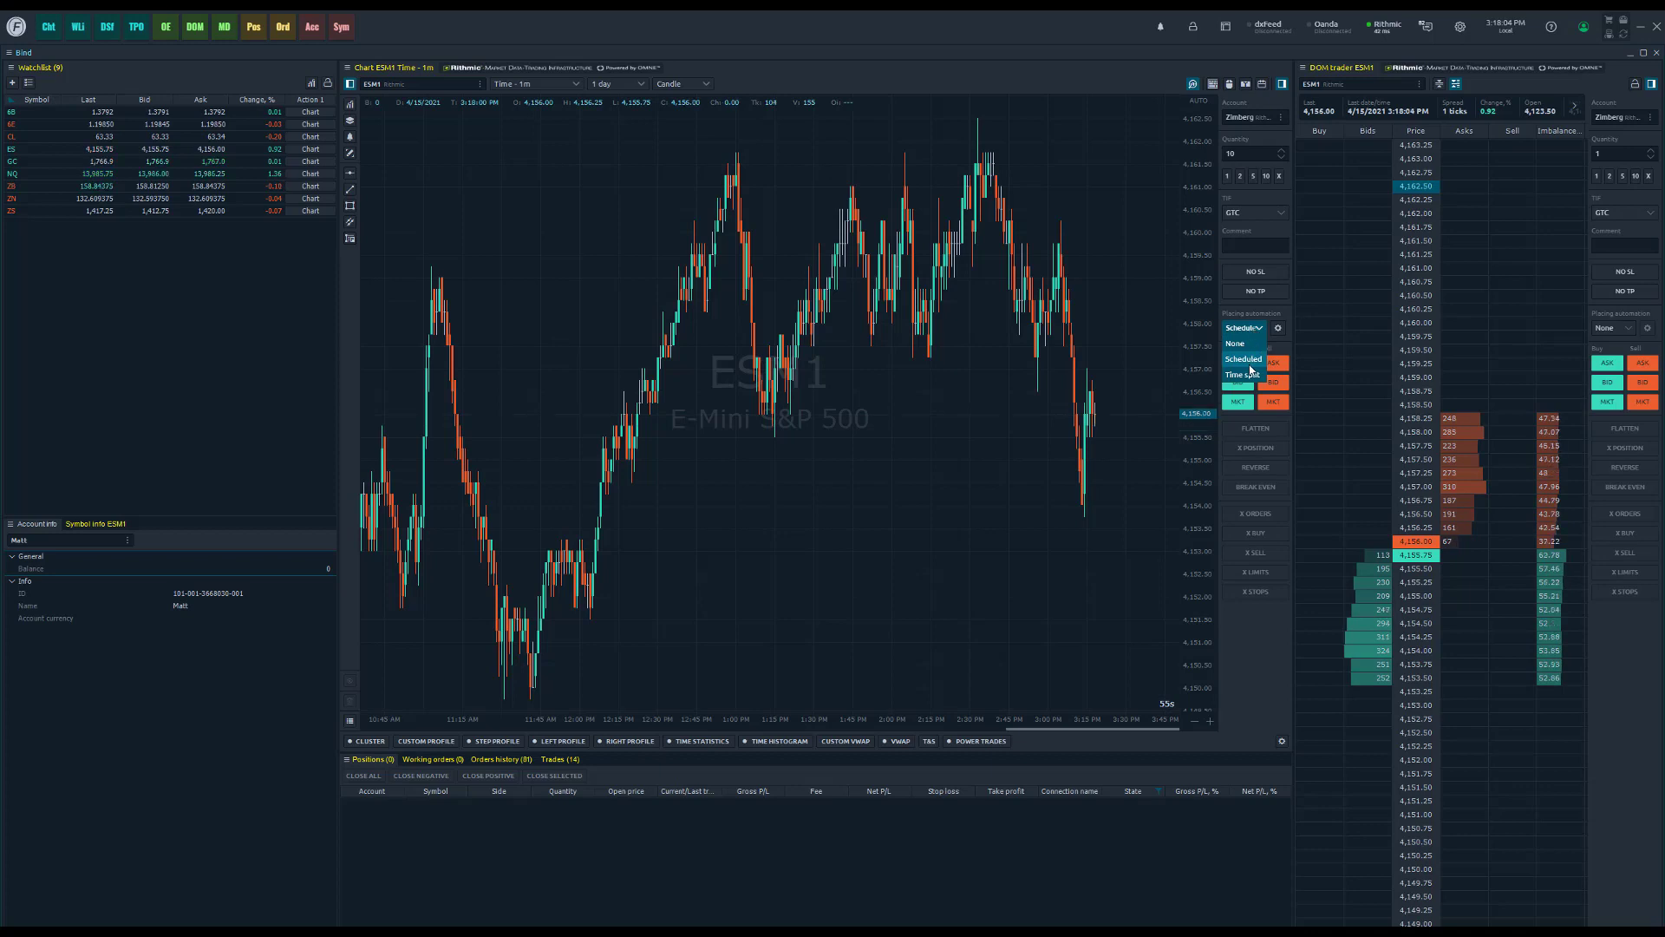
click(1254, 328)
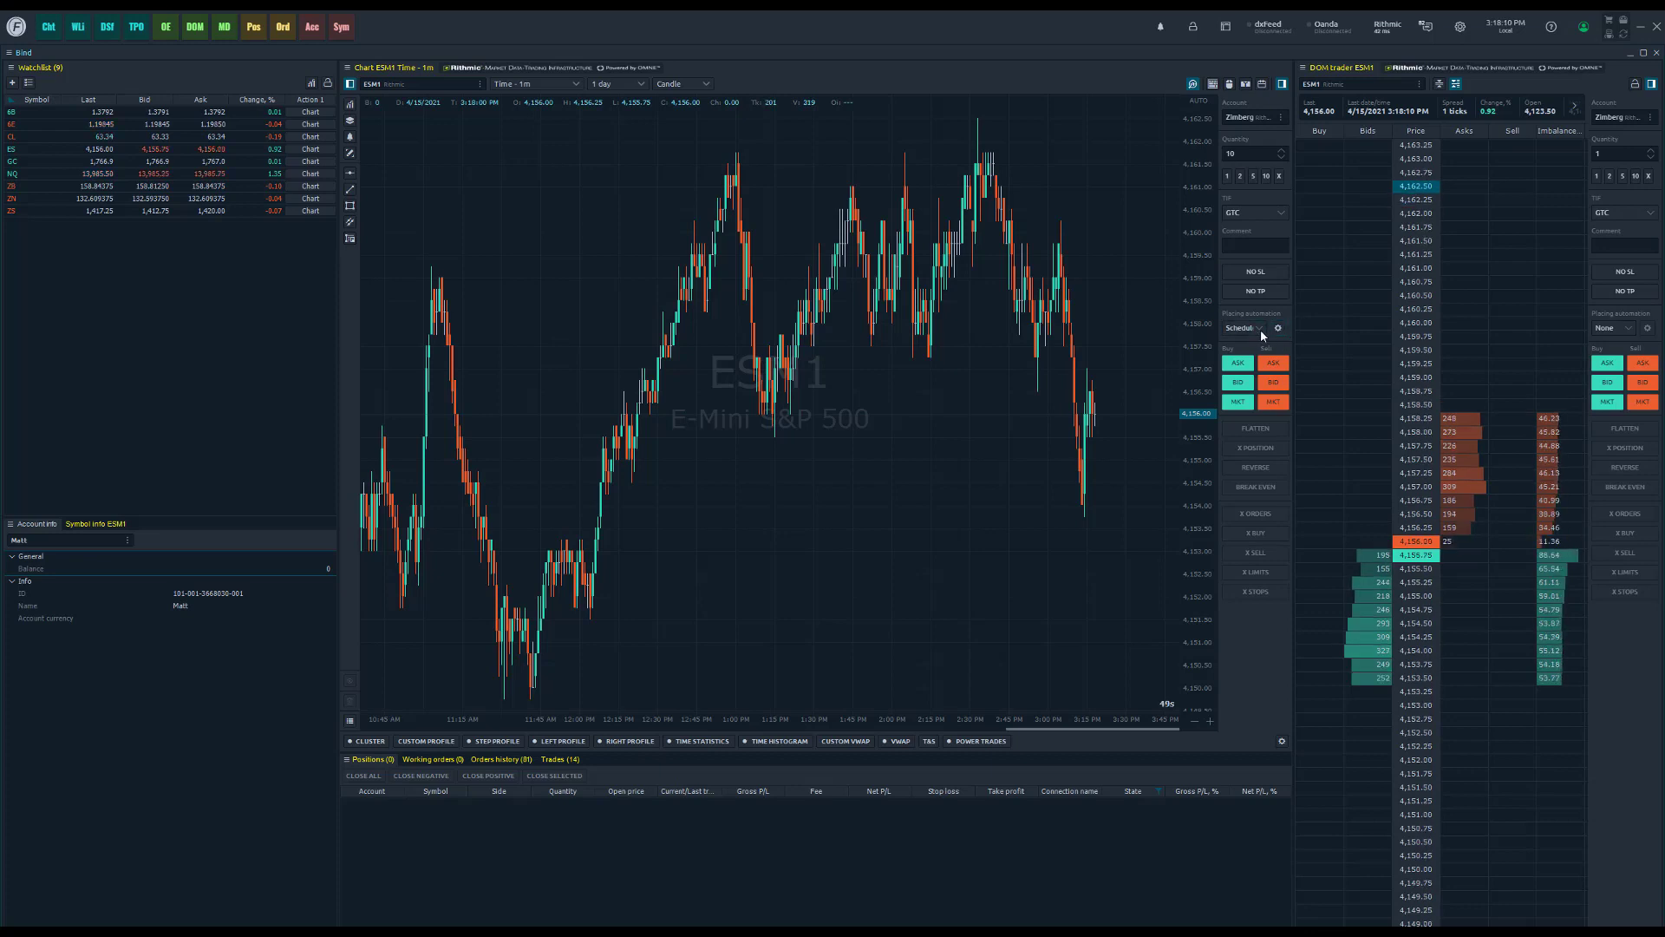
click(1279, 329)
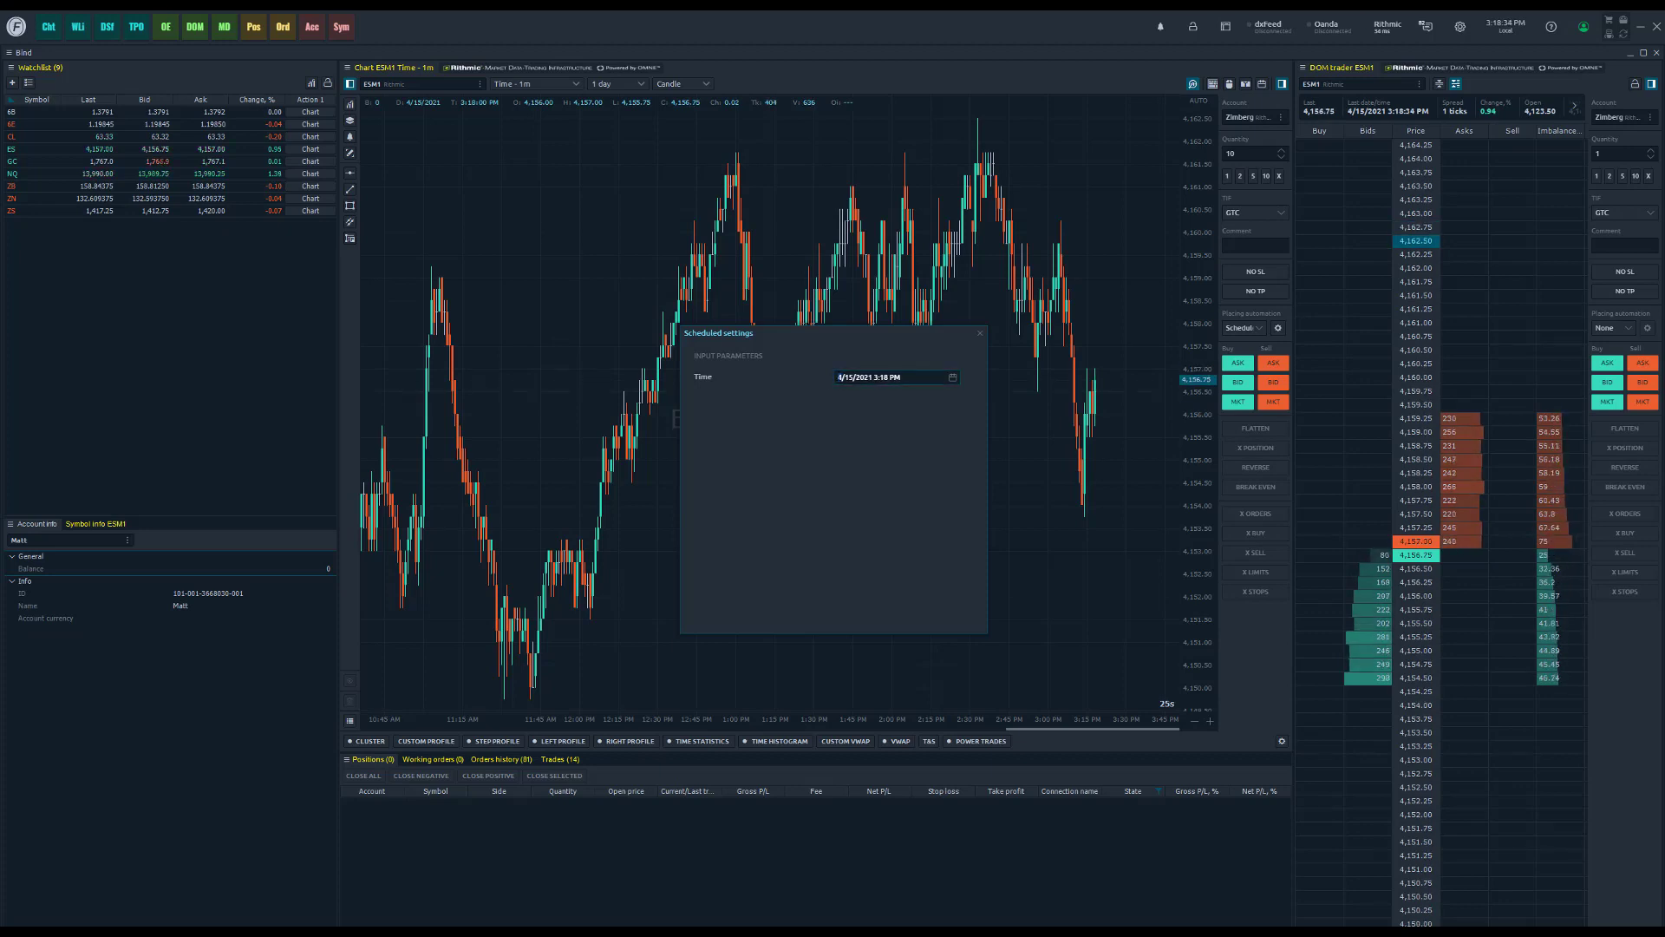
click(839, 378)
key(Right)
key(Right)
key(Right)
key(Right)
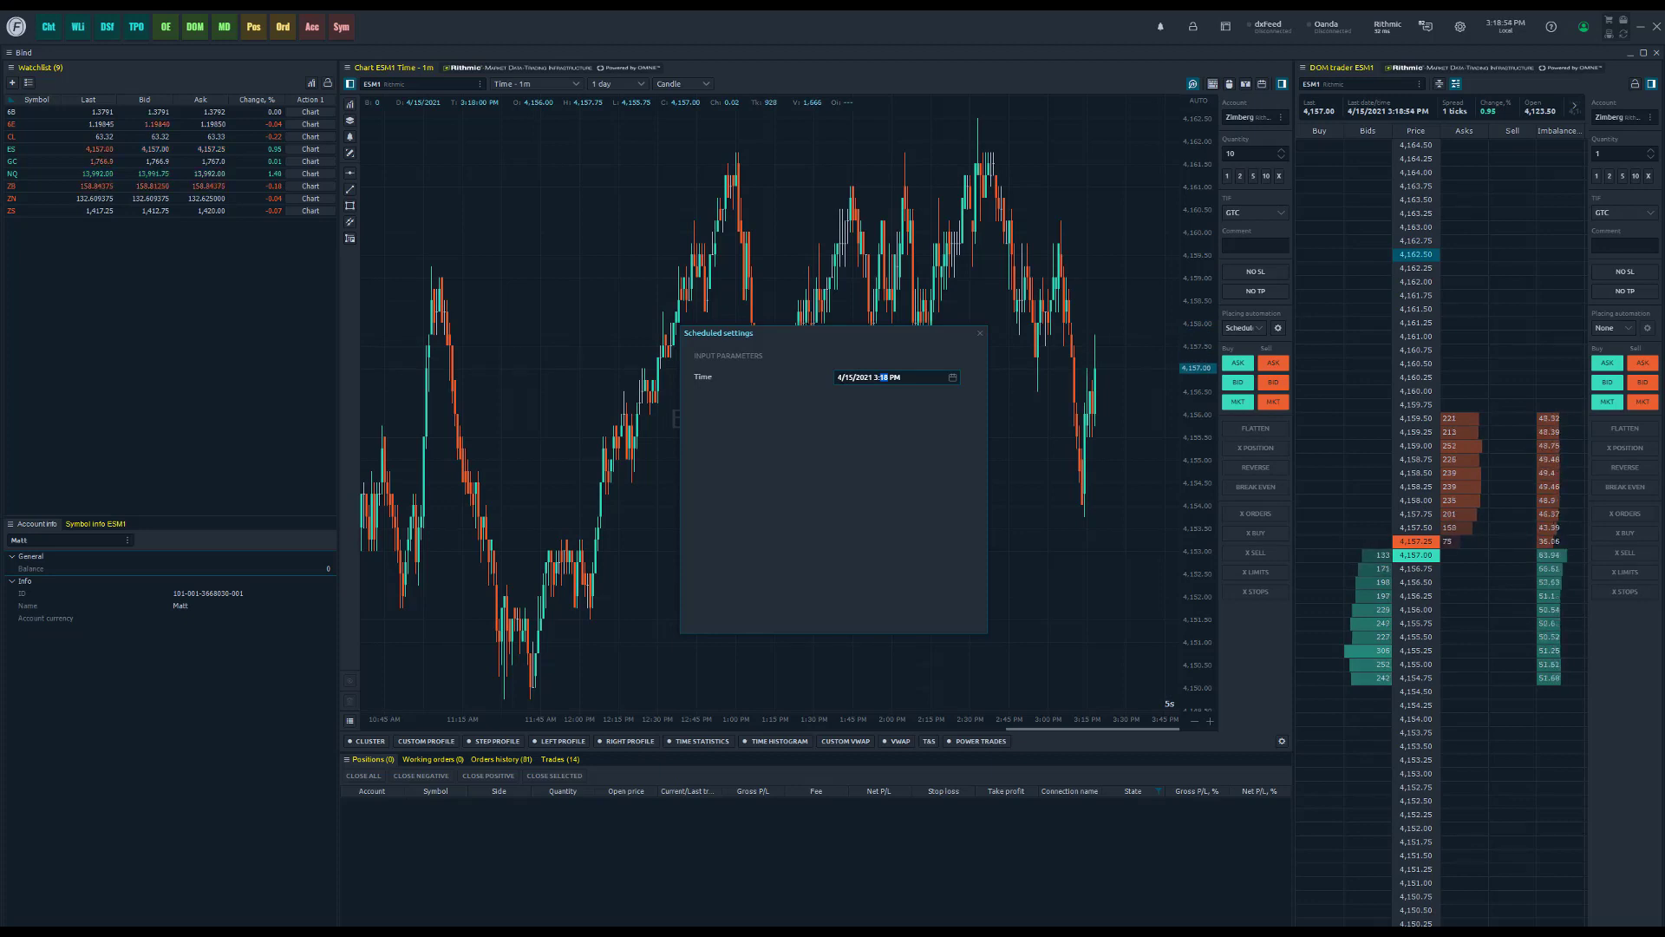
click(847, 377)
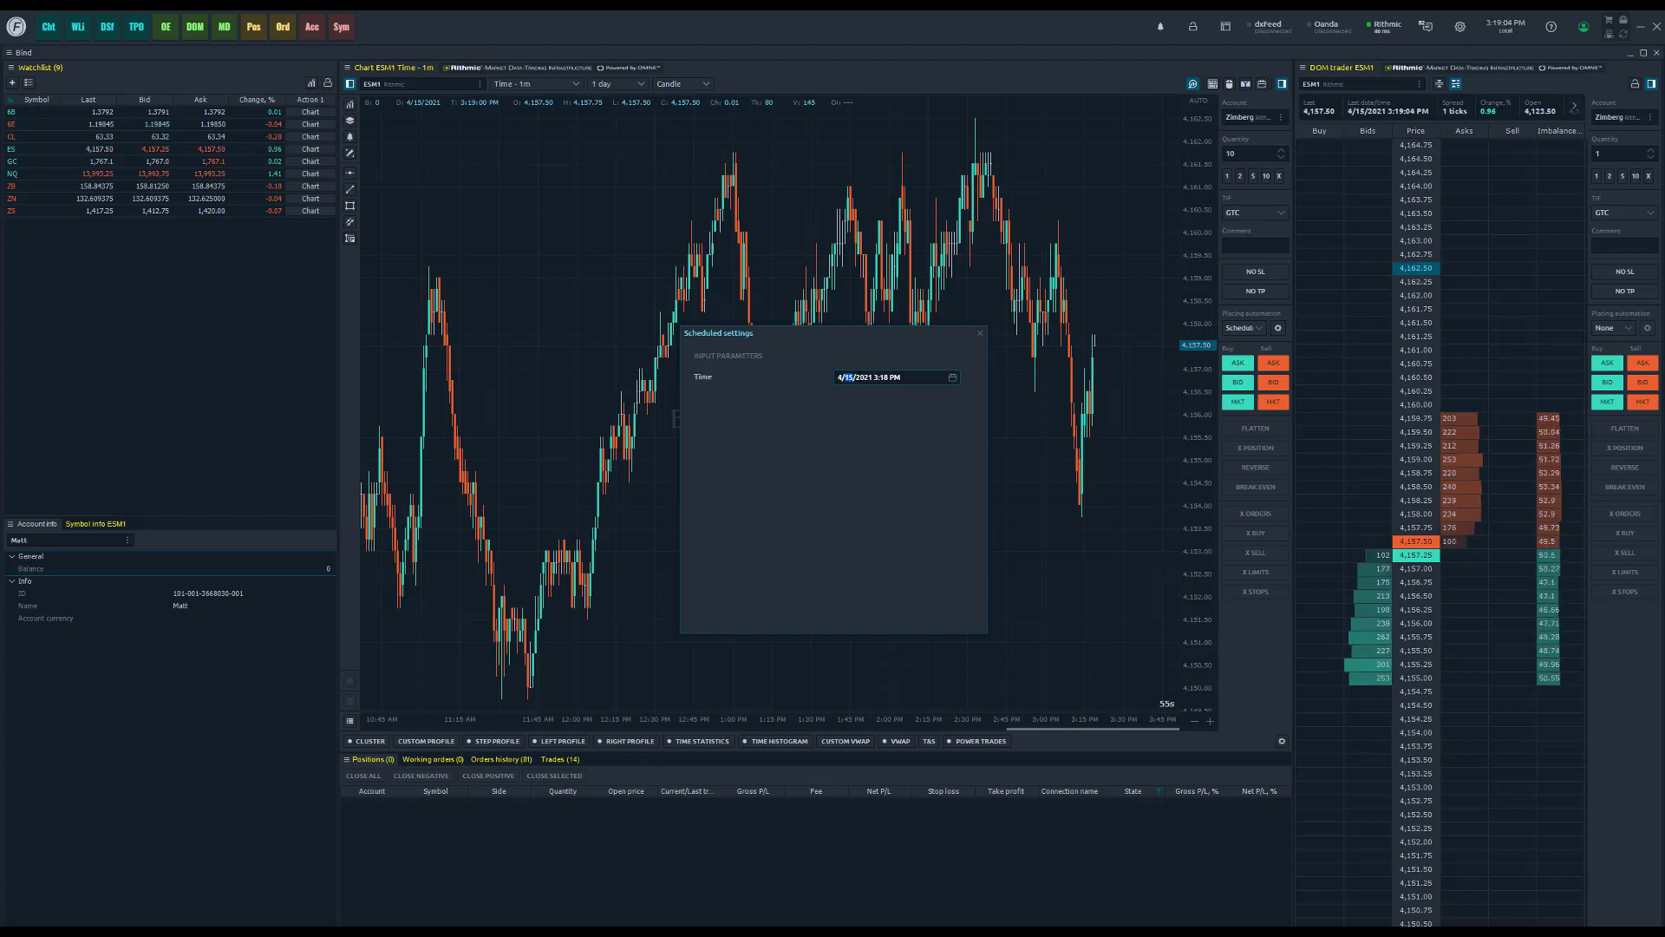
click(838, 377)
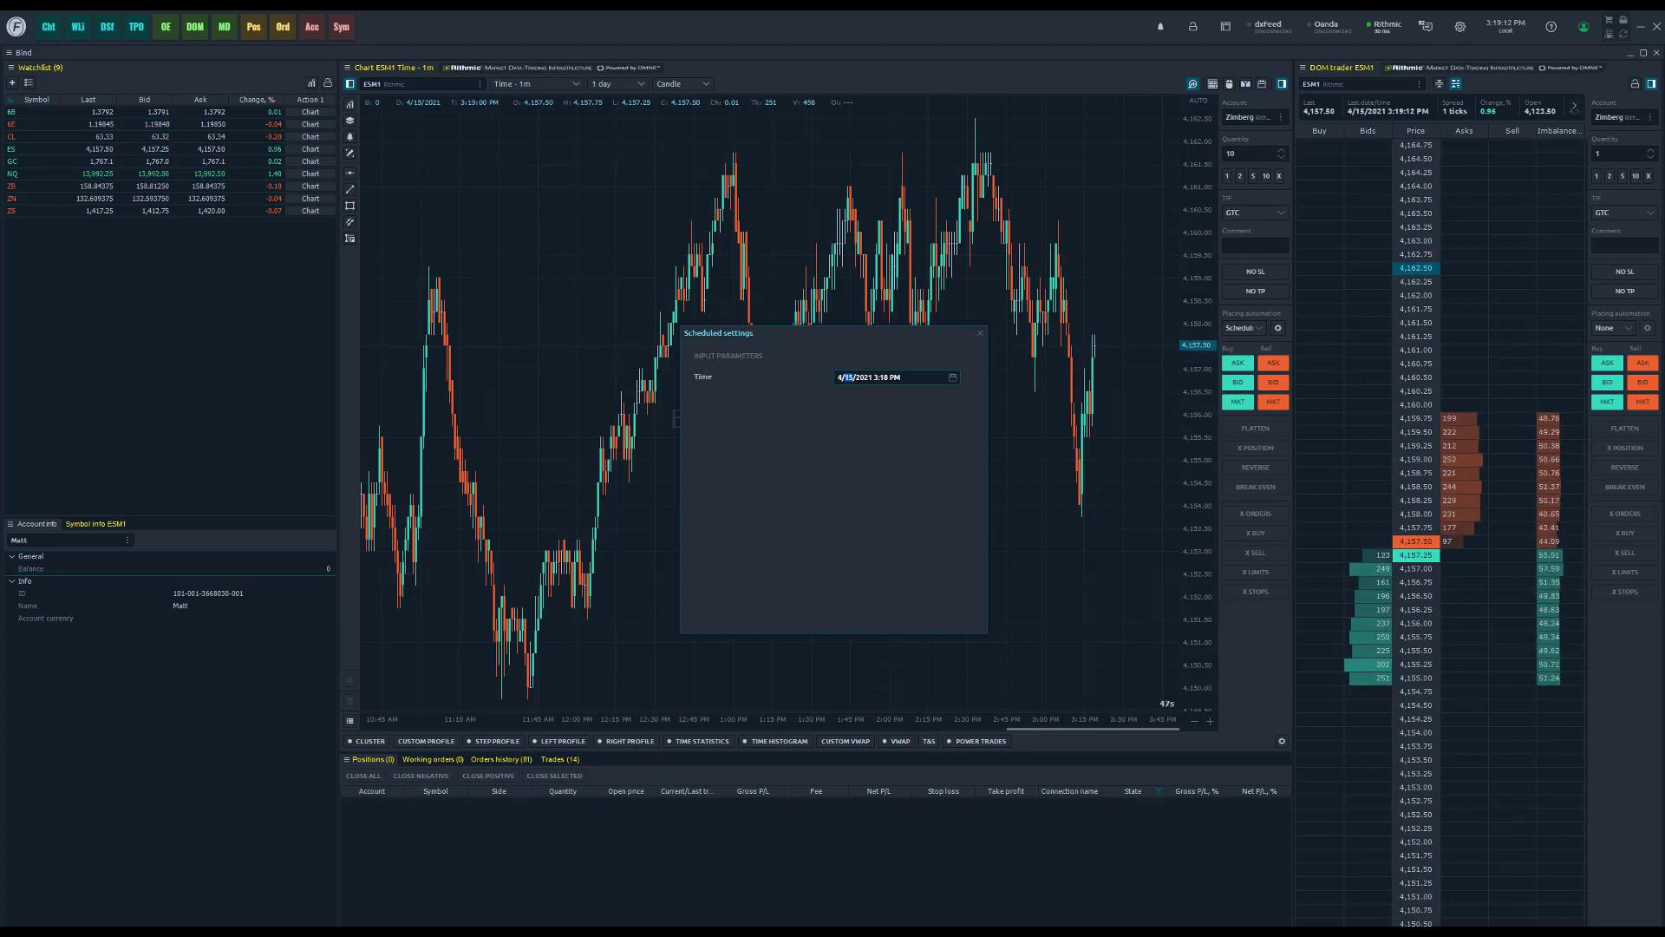
key(Up)
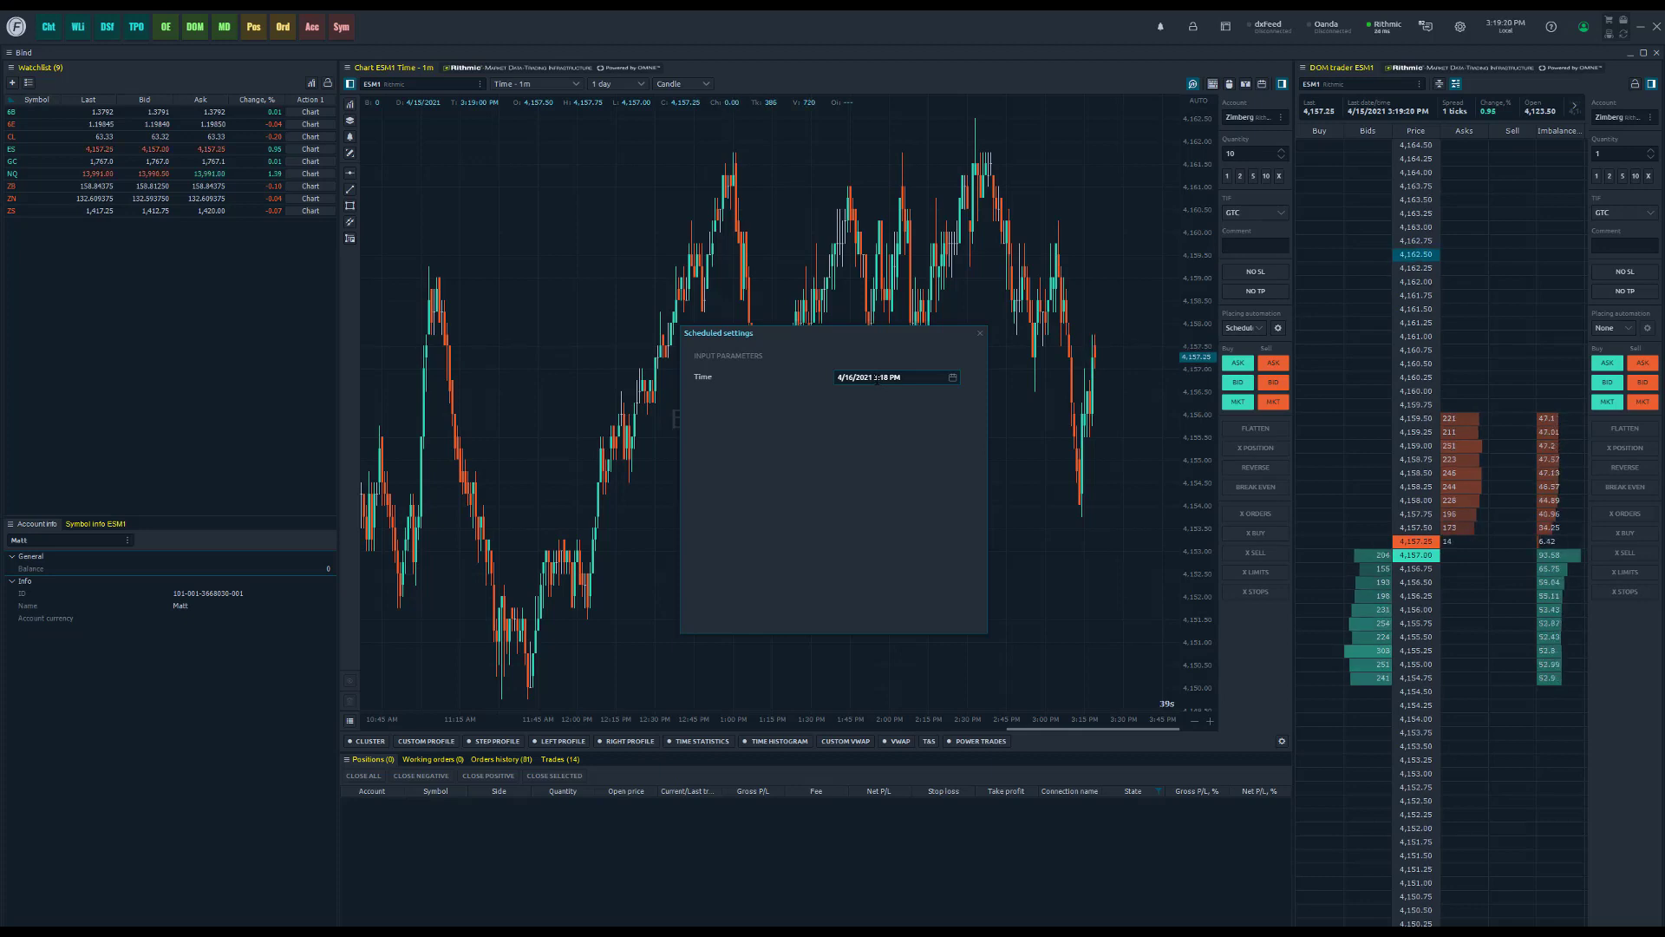
- Set the scheduled order time to 9:30 AM and close the Scheduled settings
key(Right)
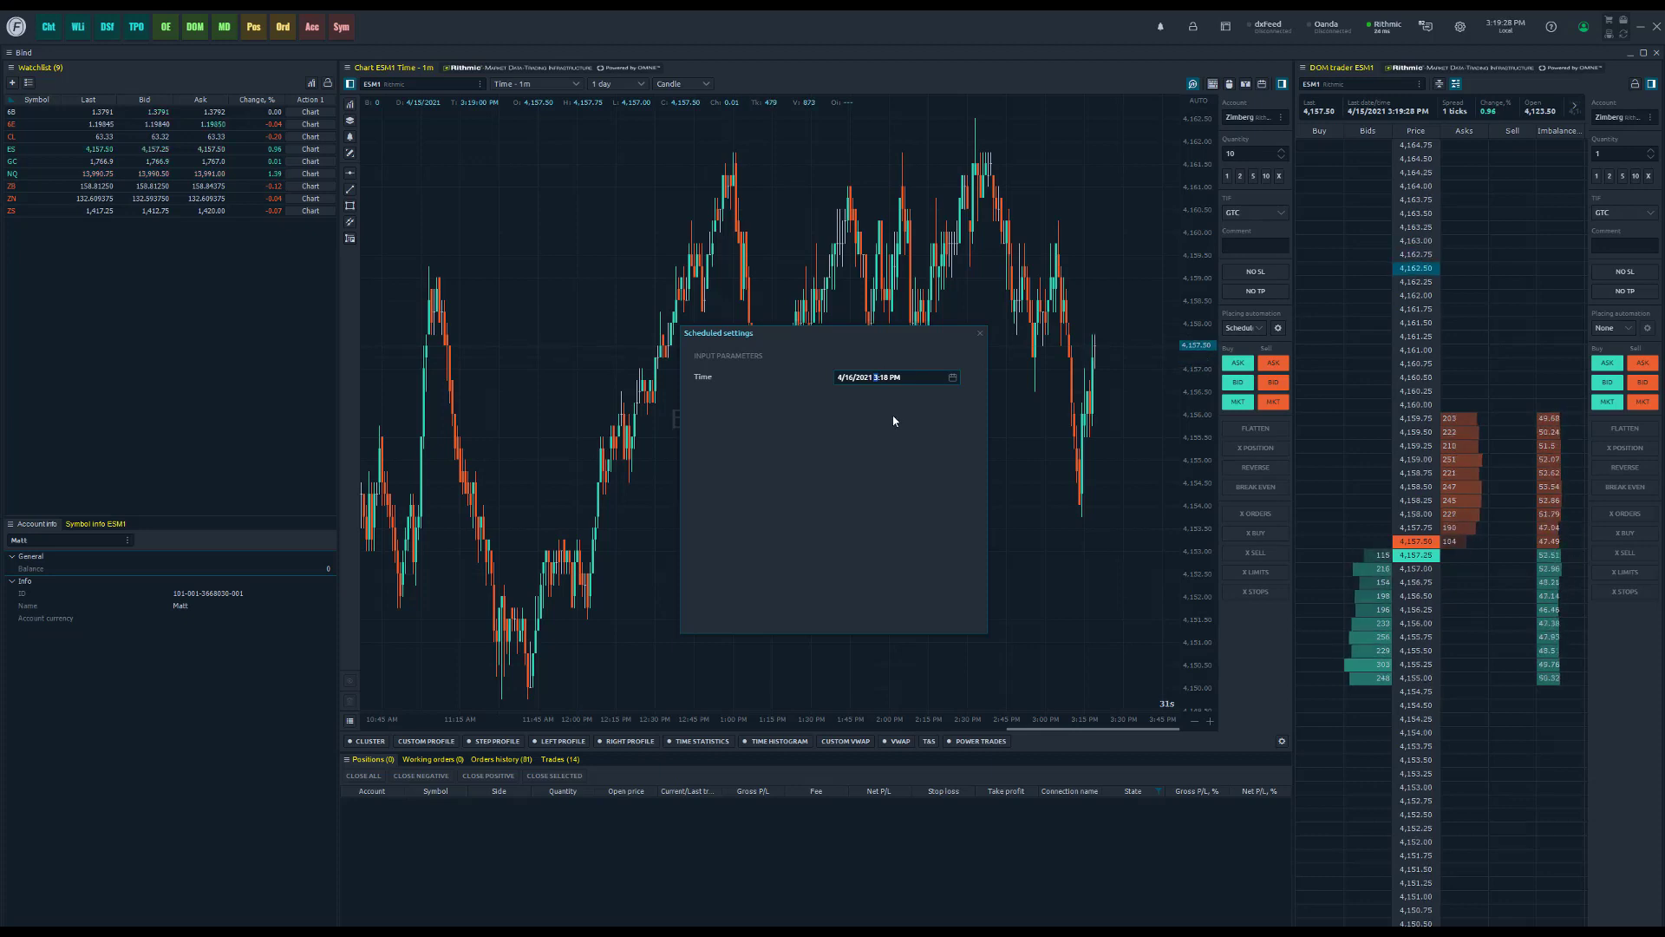
text(4)
text(9)
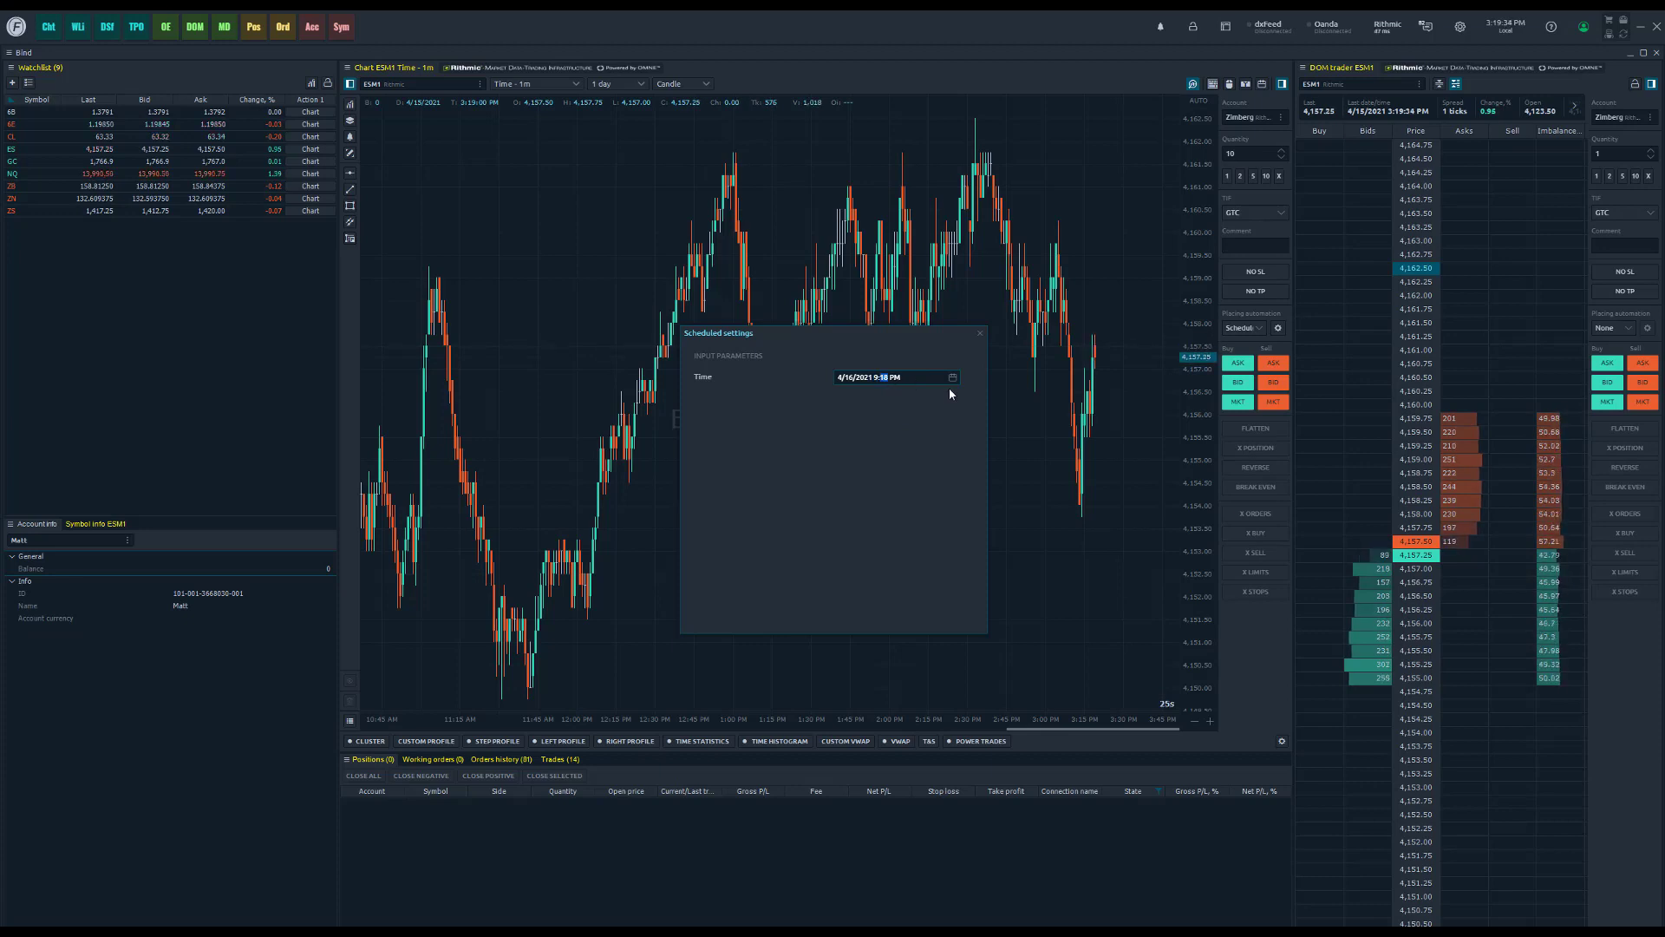
text(30)
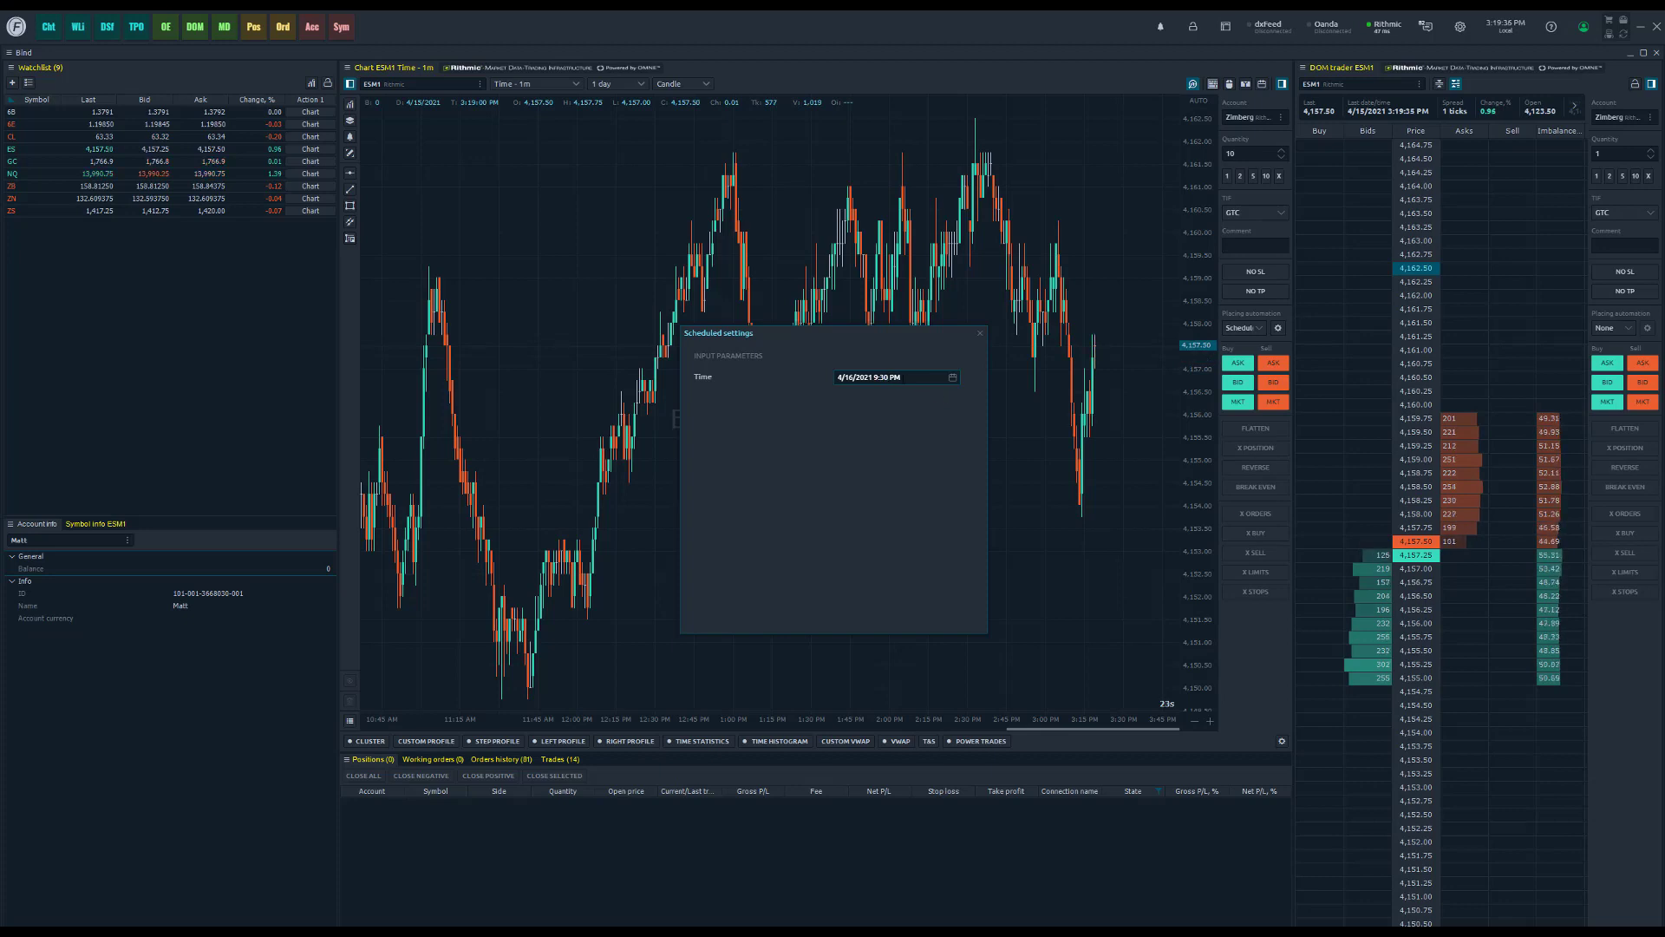
key(Right)
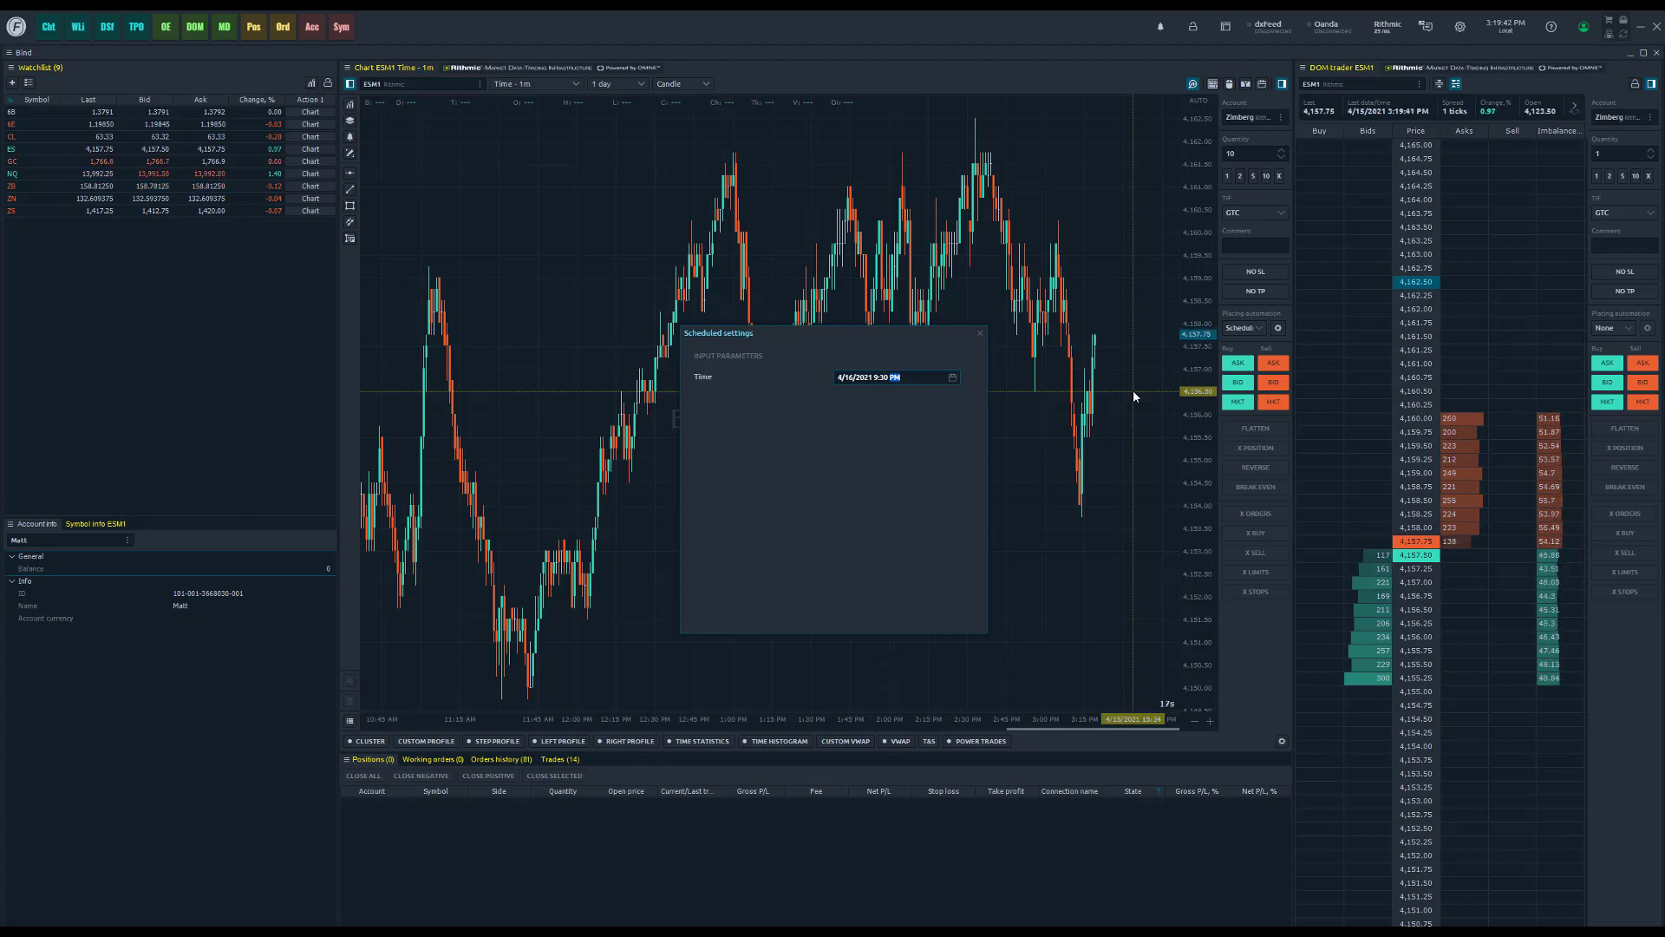
key(Down)
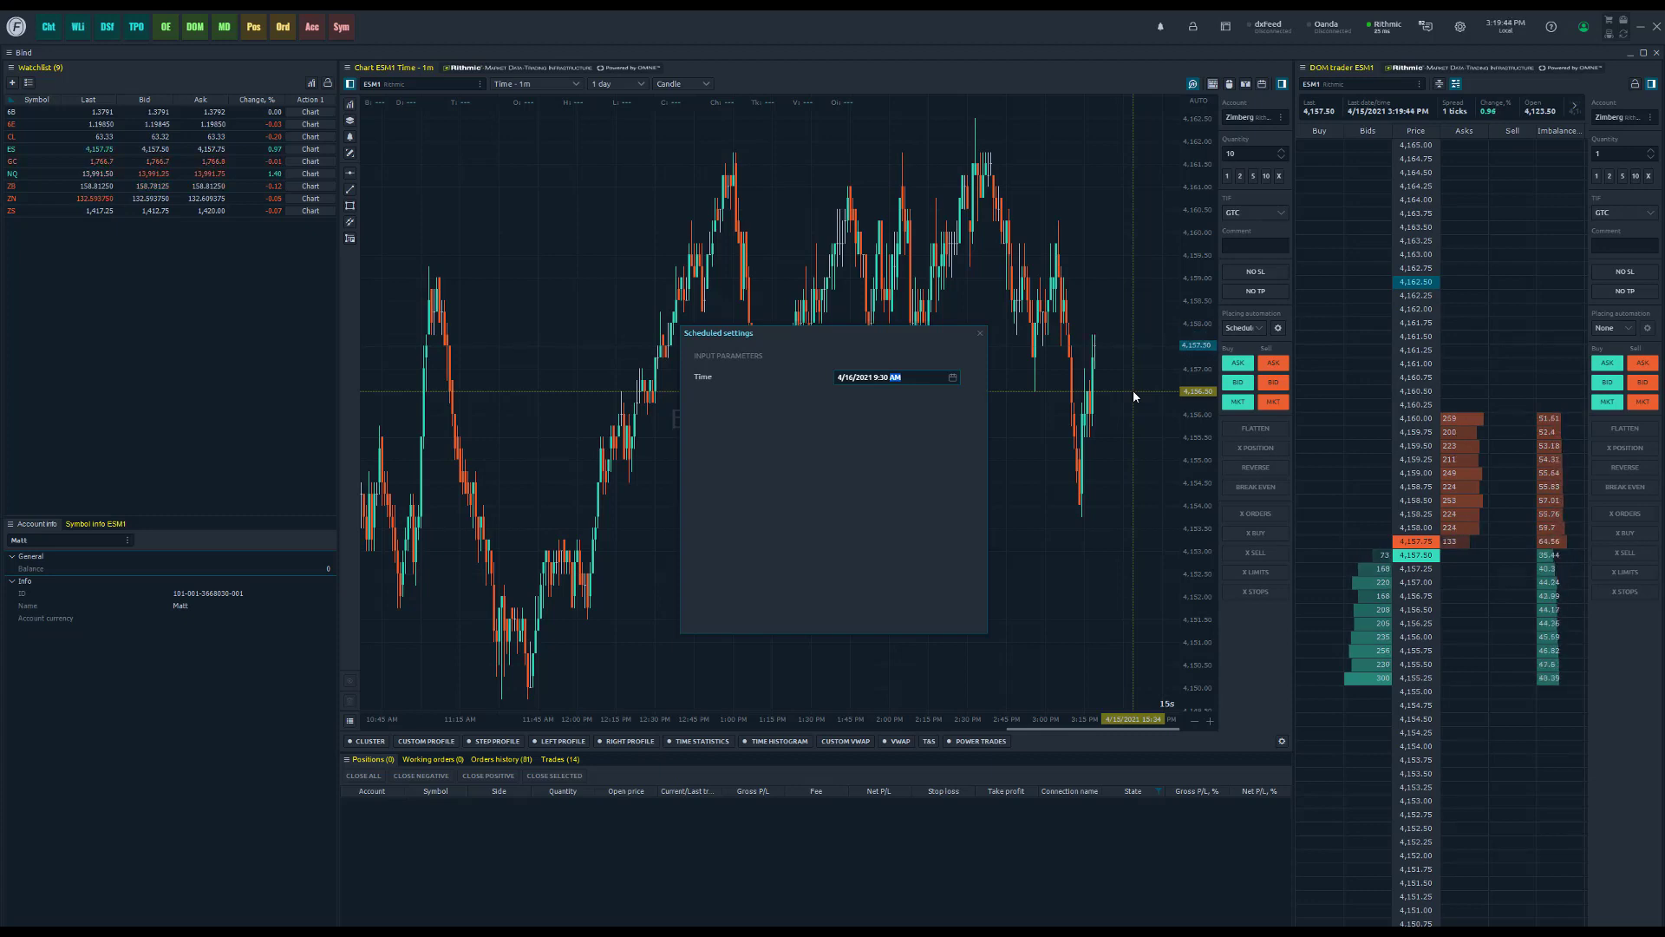
click(894, 400)
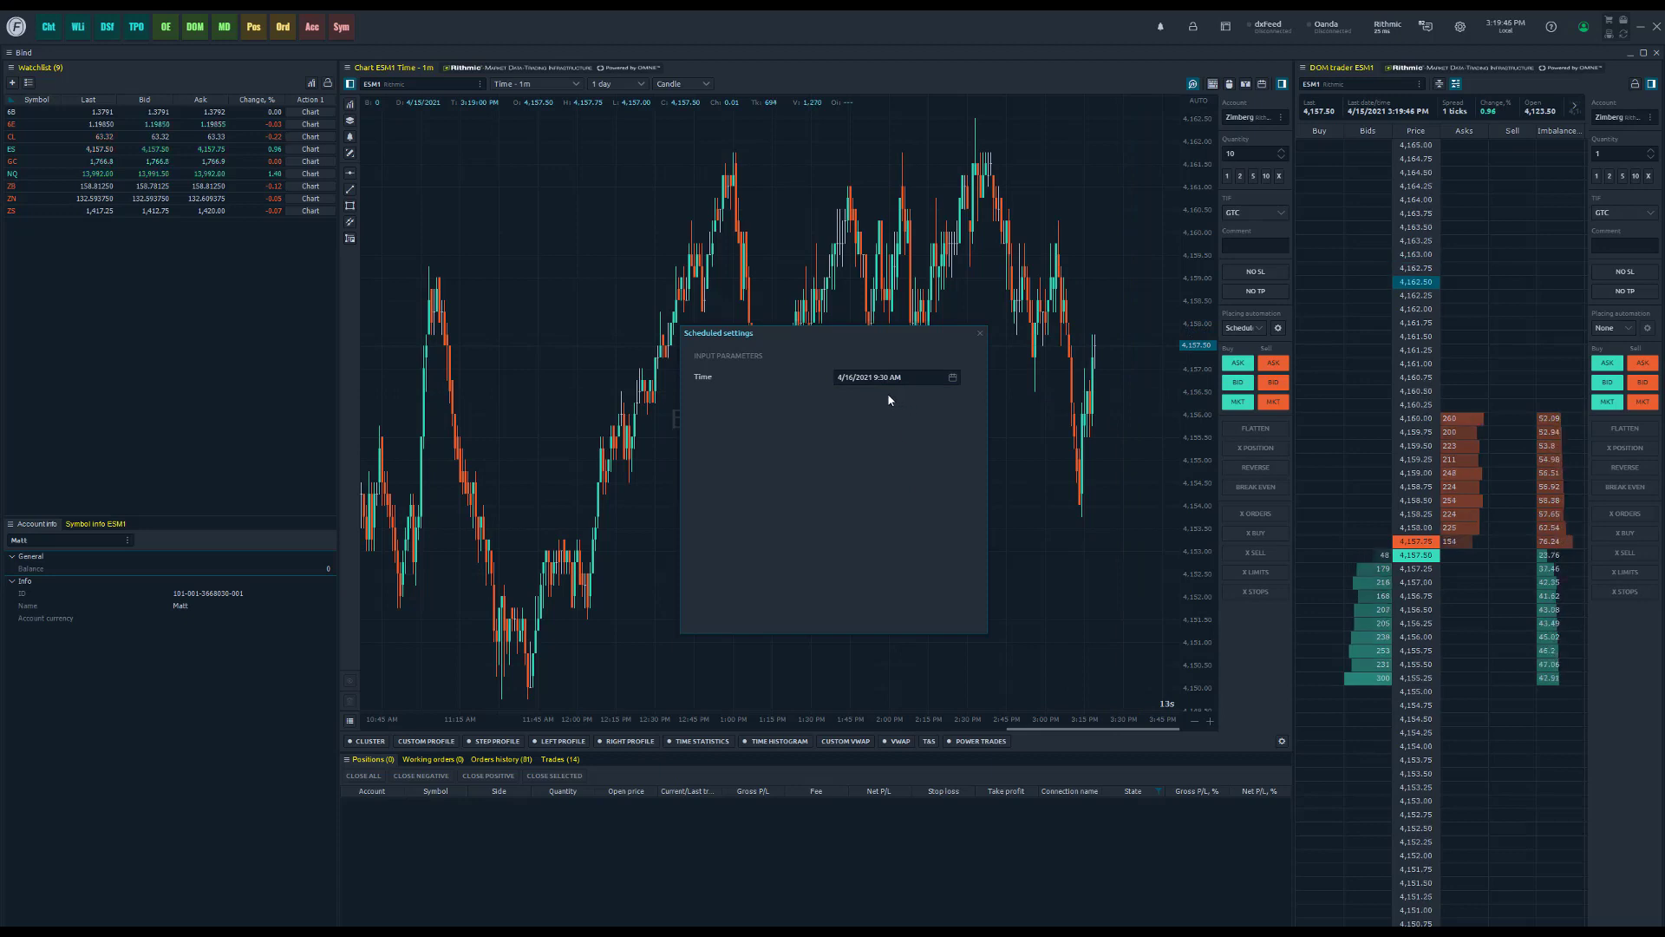
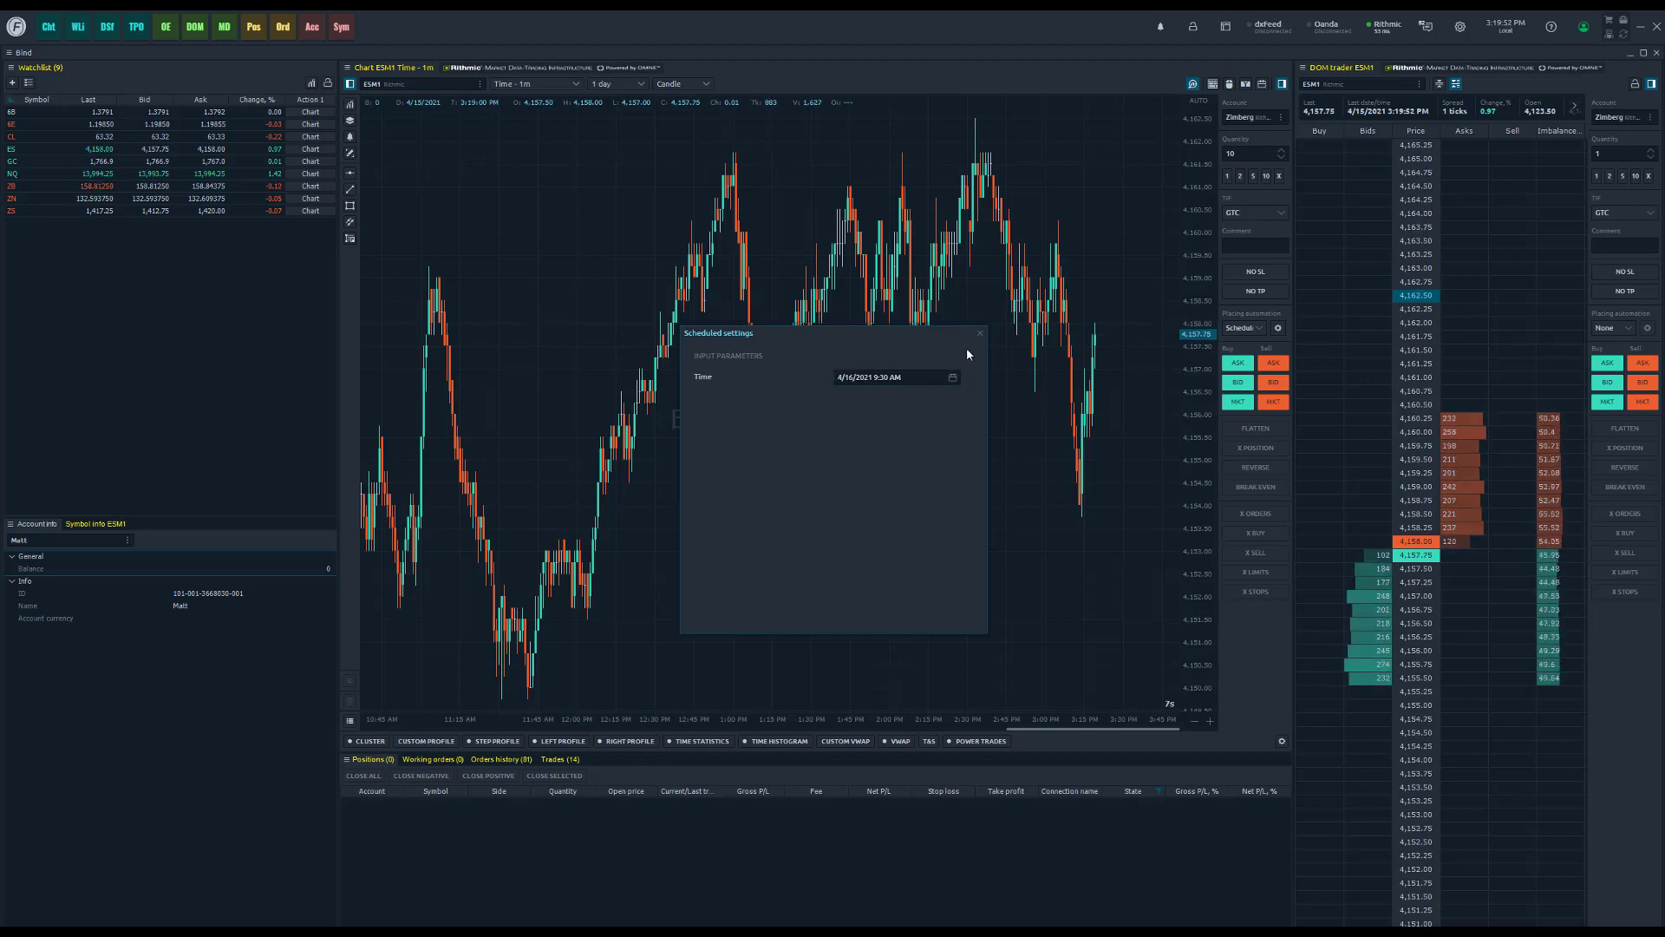
click(980, 334)
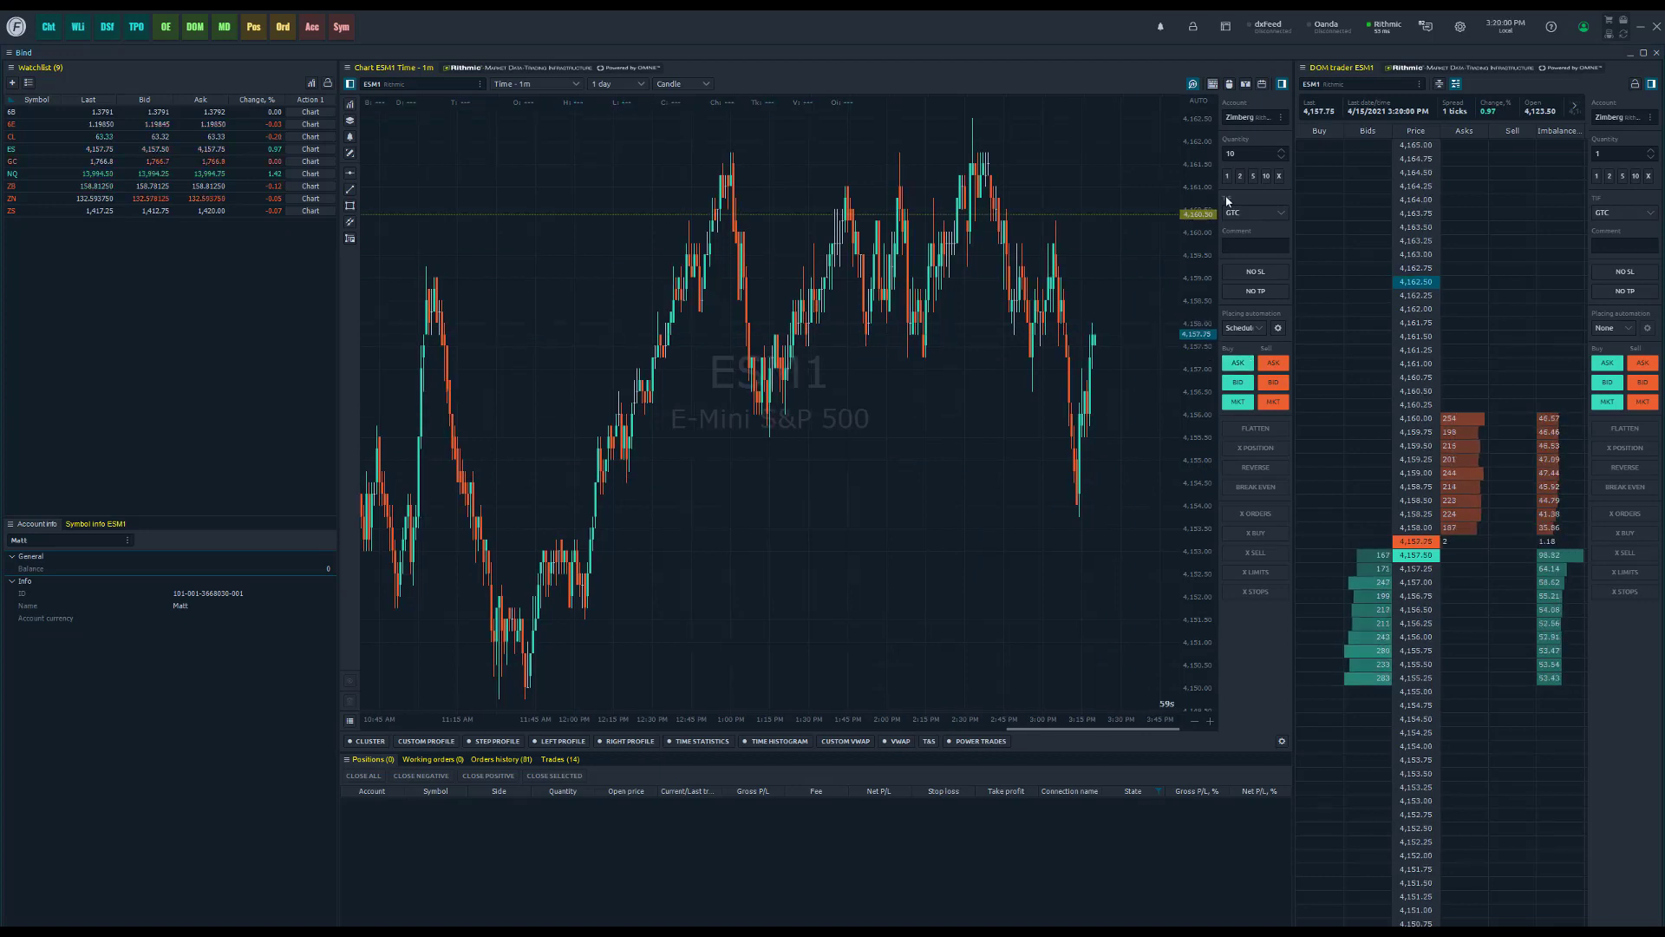
- Submit and confirm a scheduled market buy order for 10 ESM1 from the chart with GTC time in force
double_click(1233, 153)
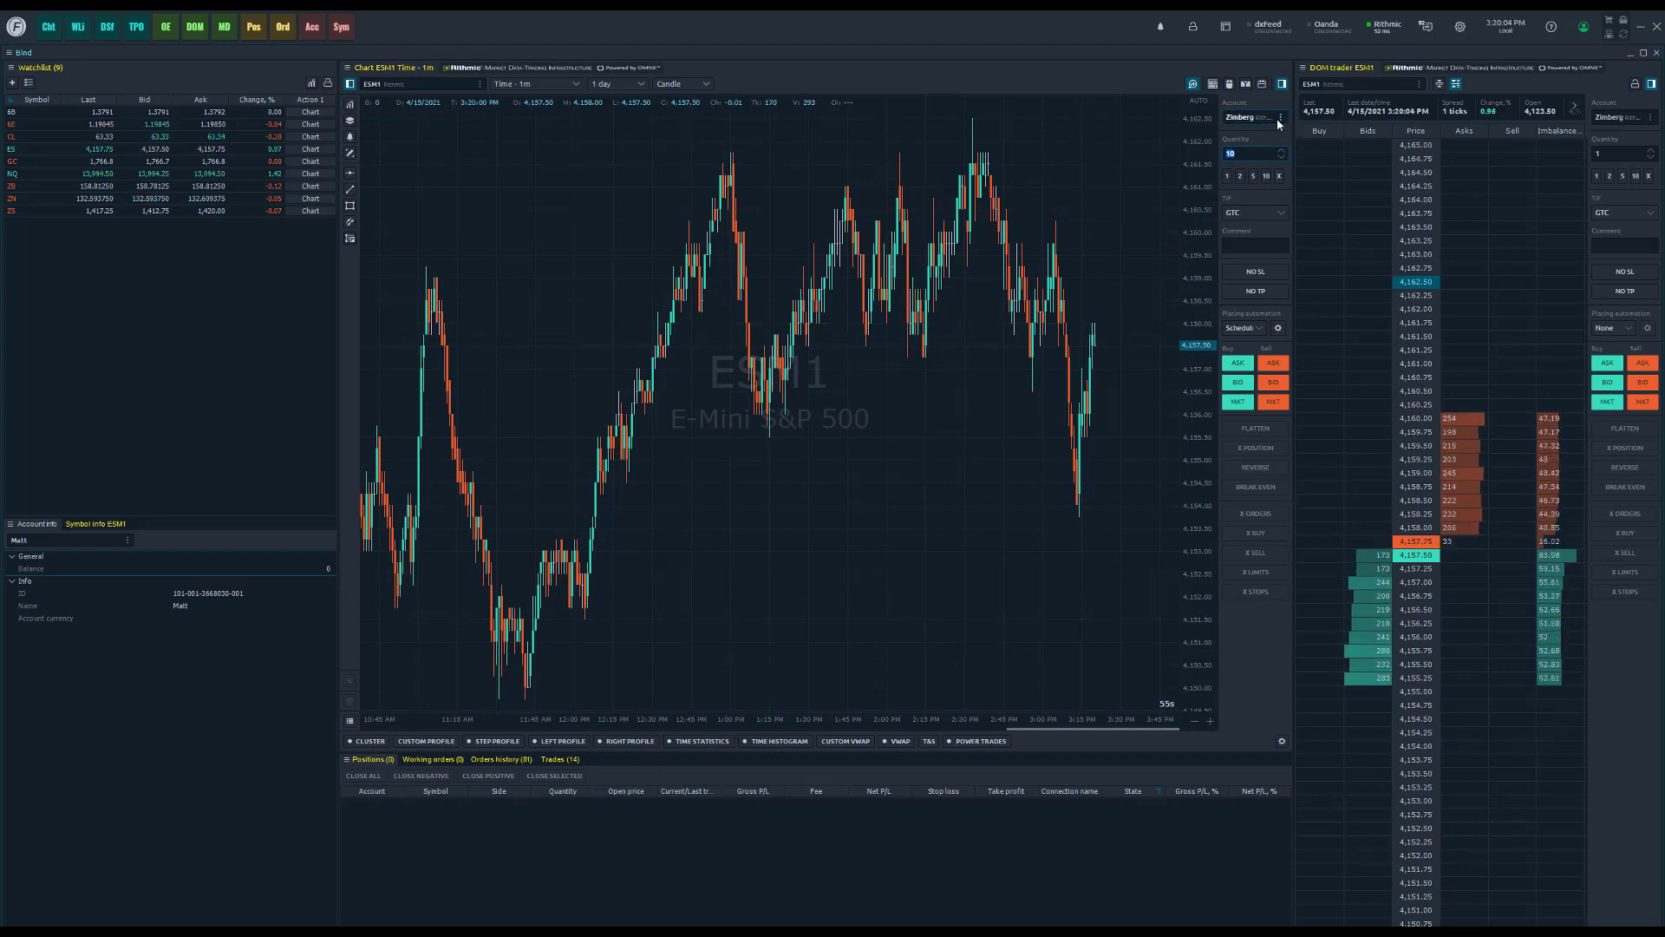
click(1254, 217)
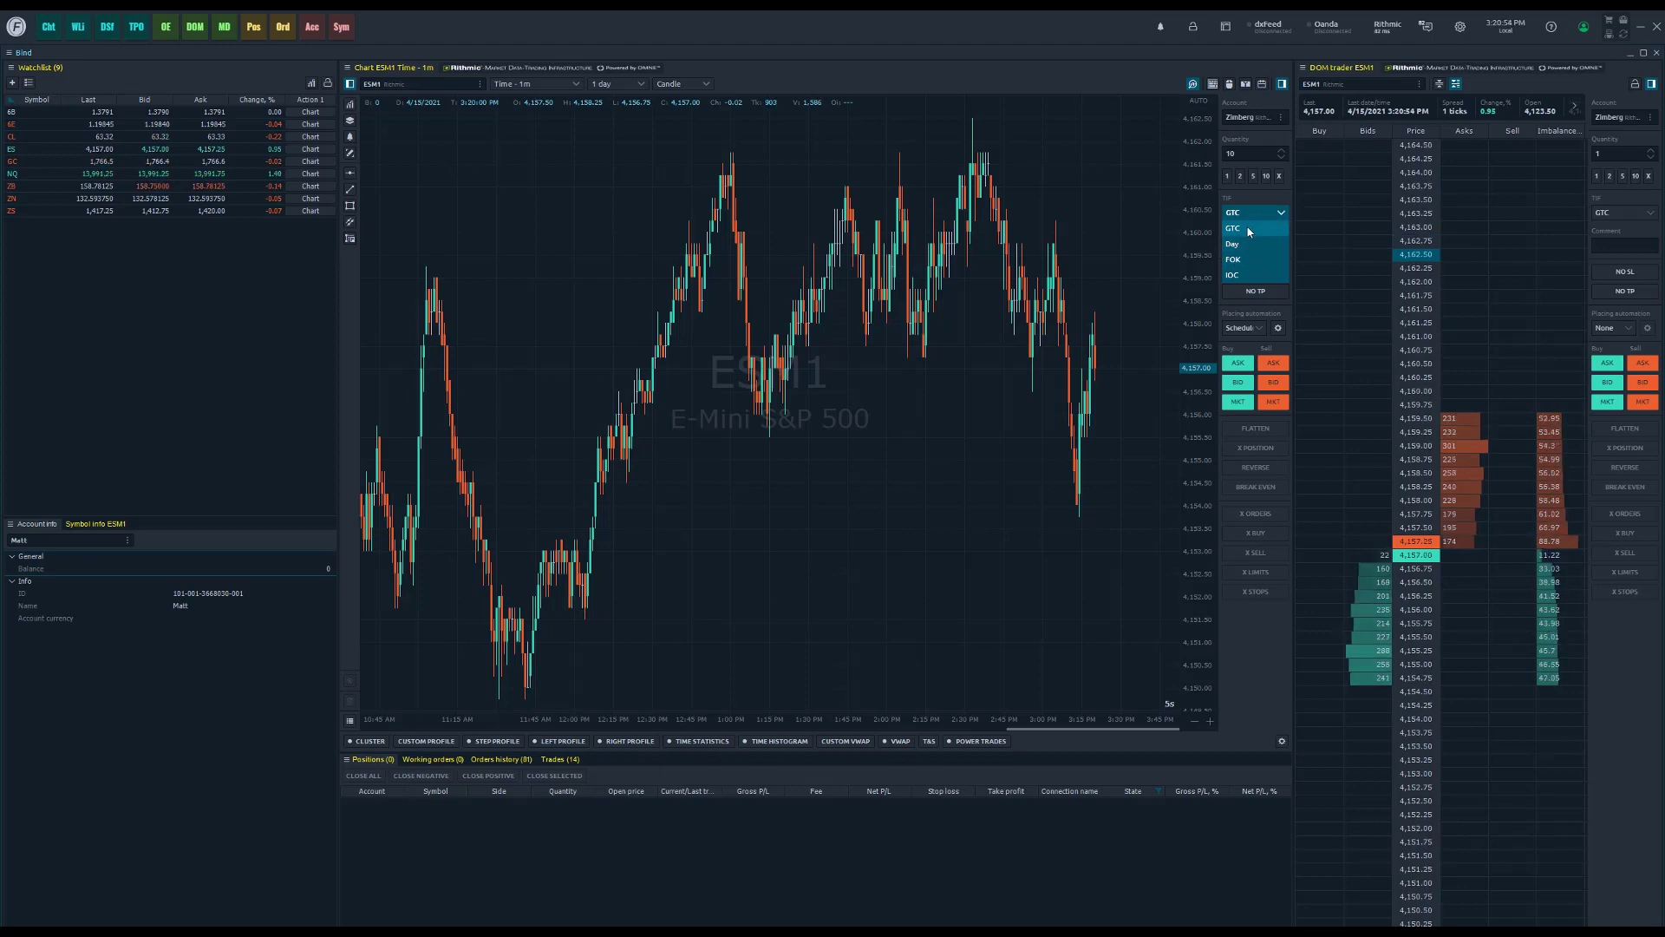
click(1249, 229)
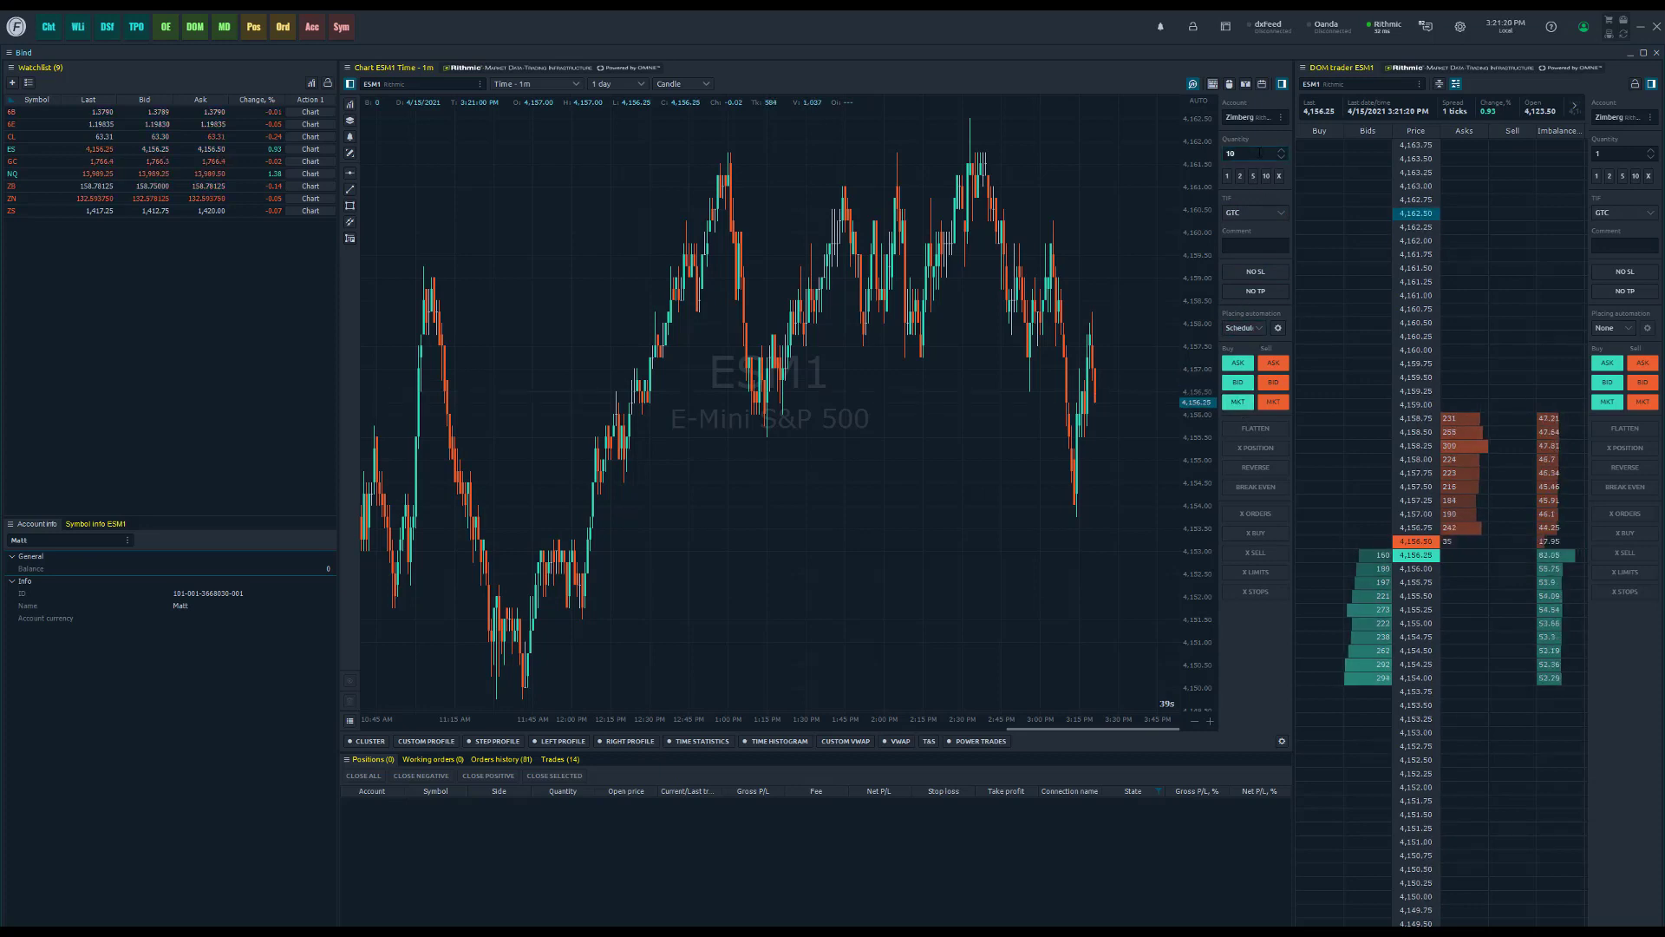
click(1244, 406)
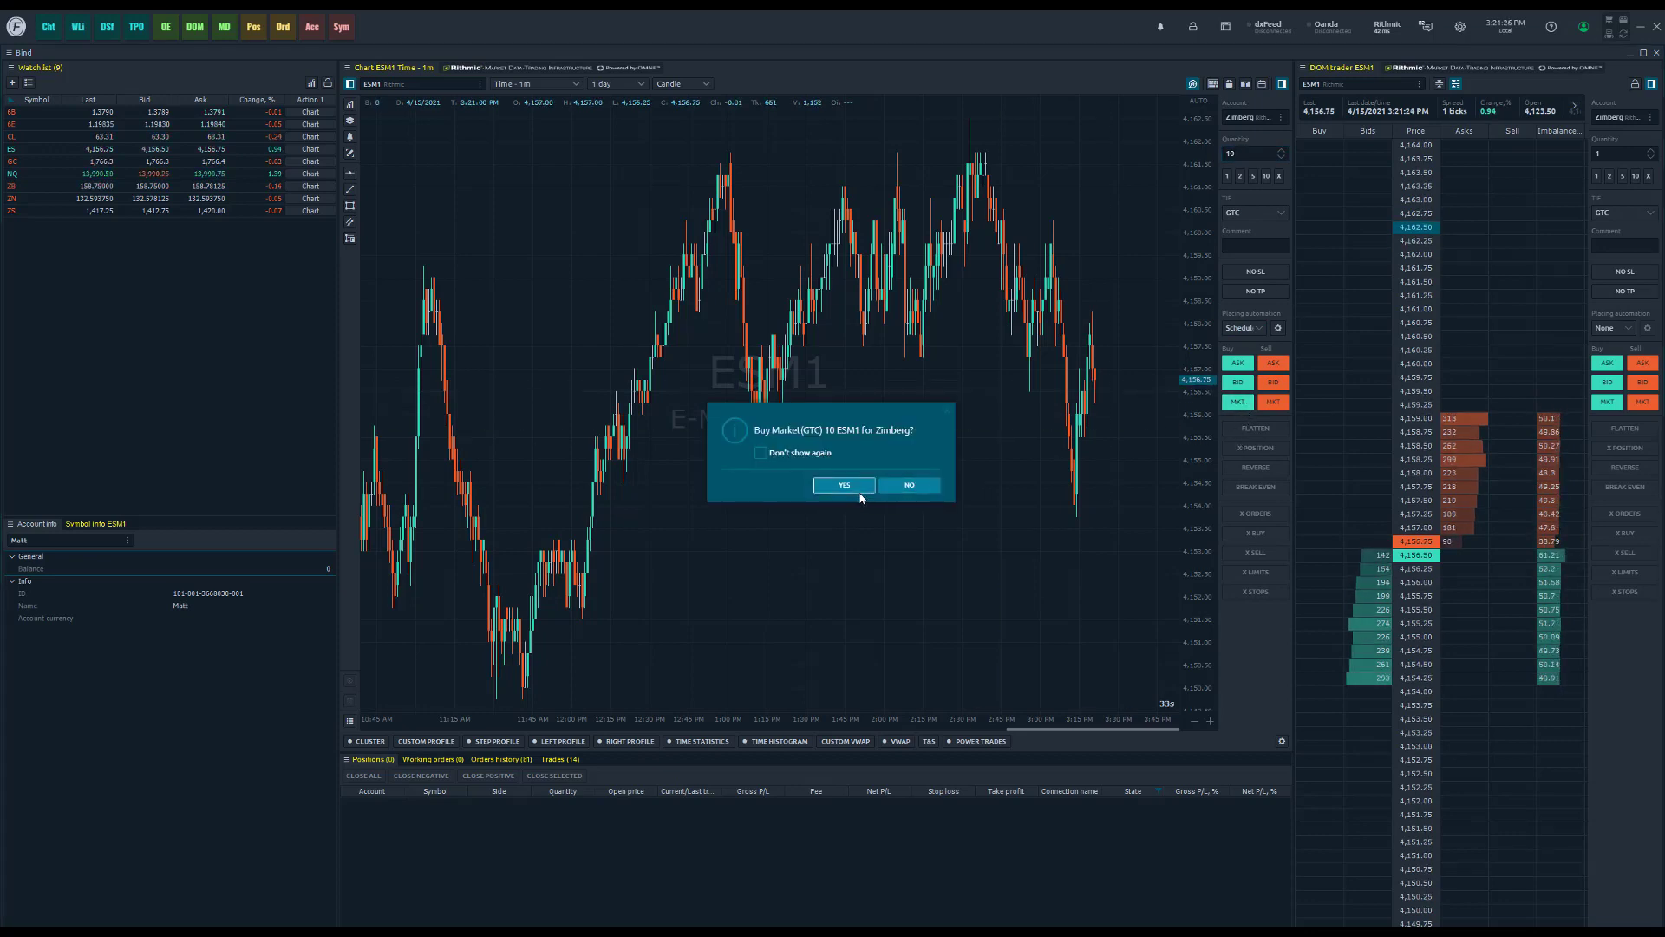
click(858, 491)
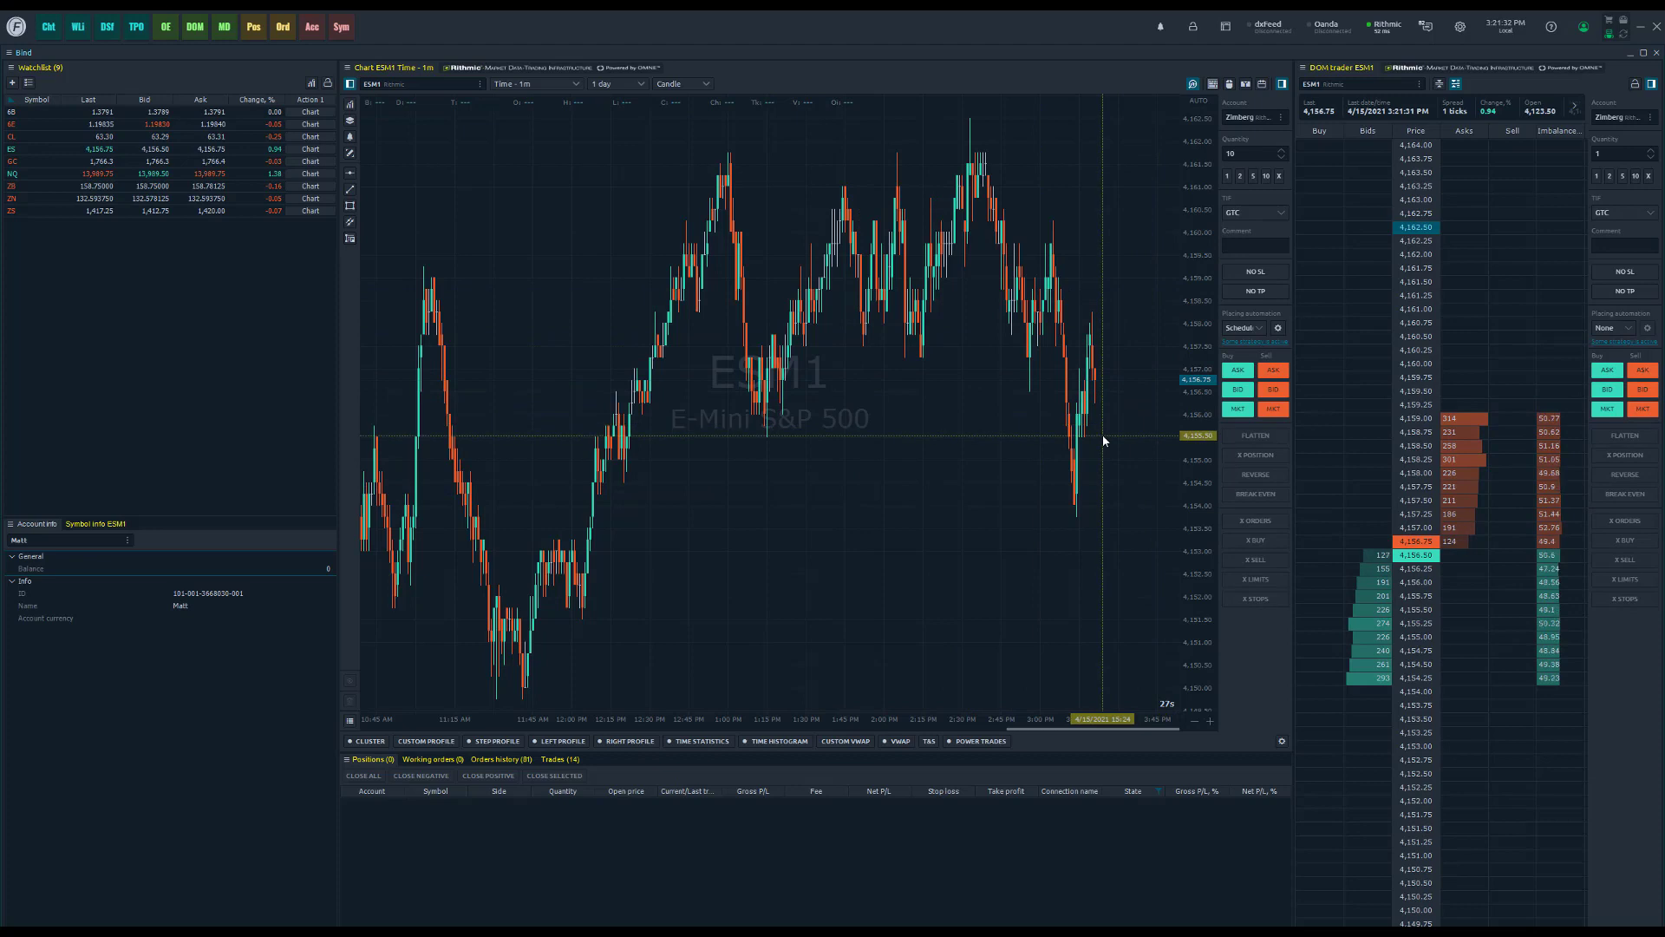
- Examine the scheduled ESM1 order in the order placing strategies window, reopening that window and moving it aside
click(1264, 342)
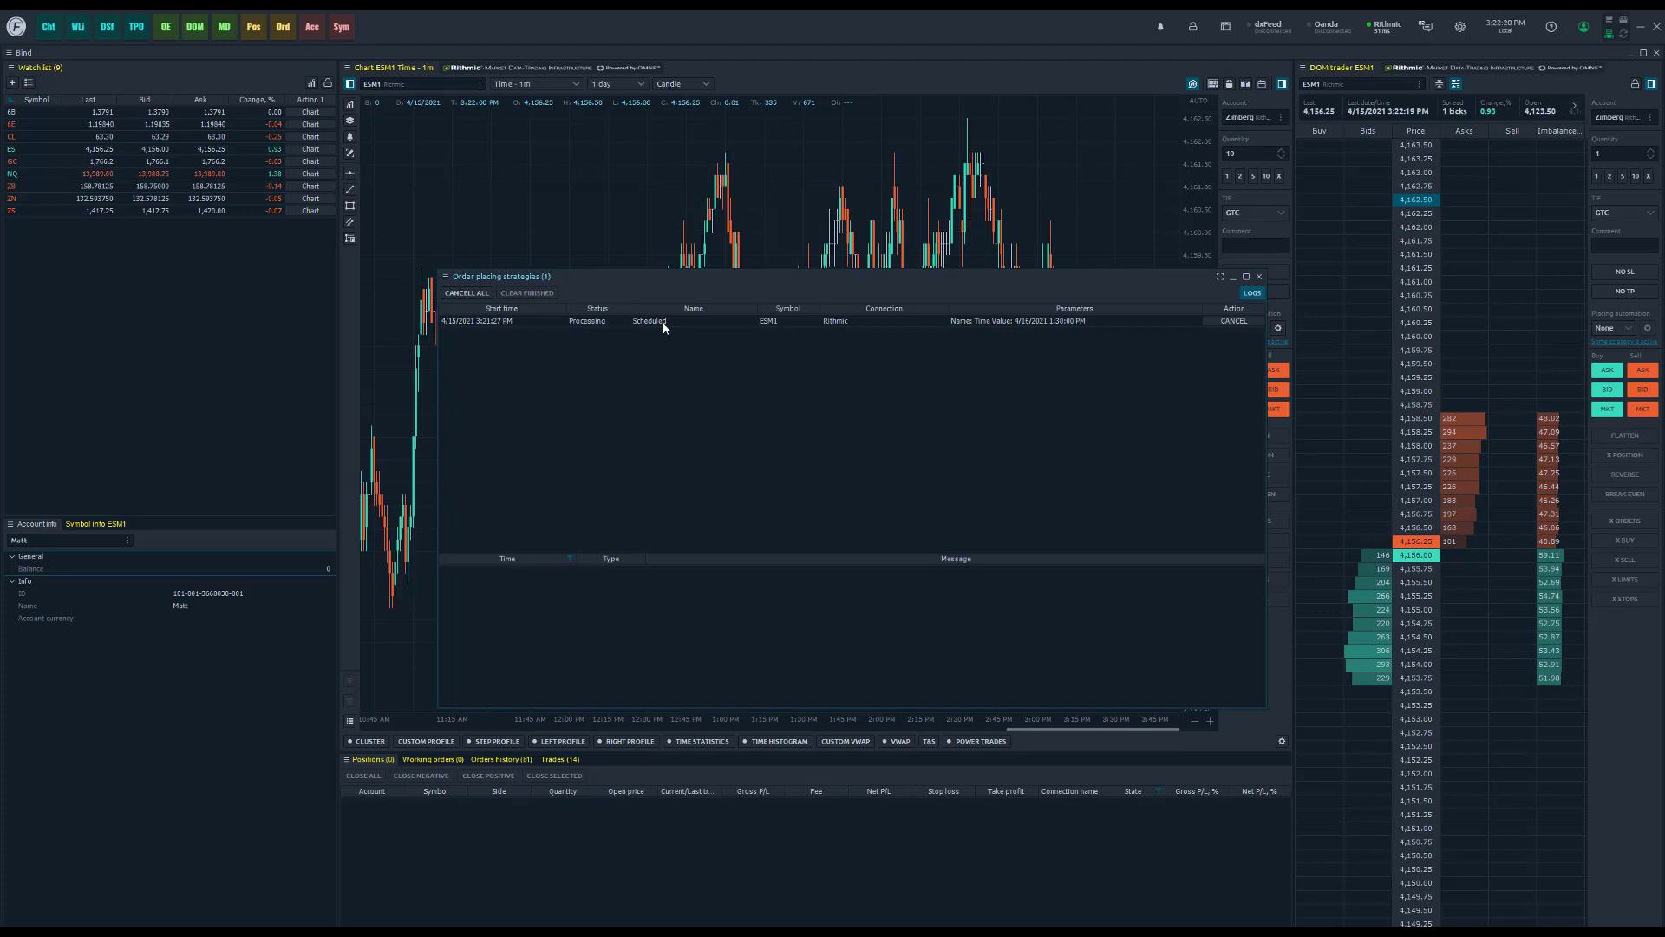
click(1259, 277)
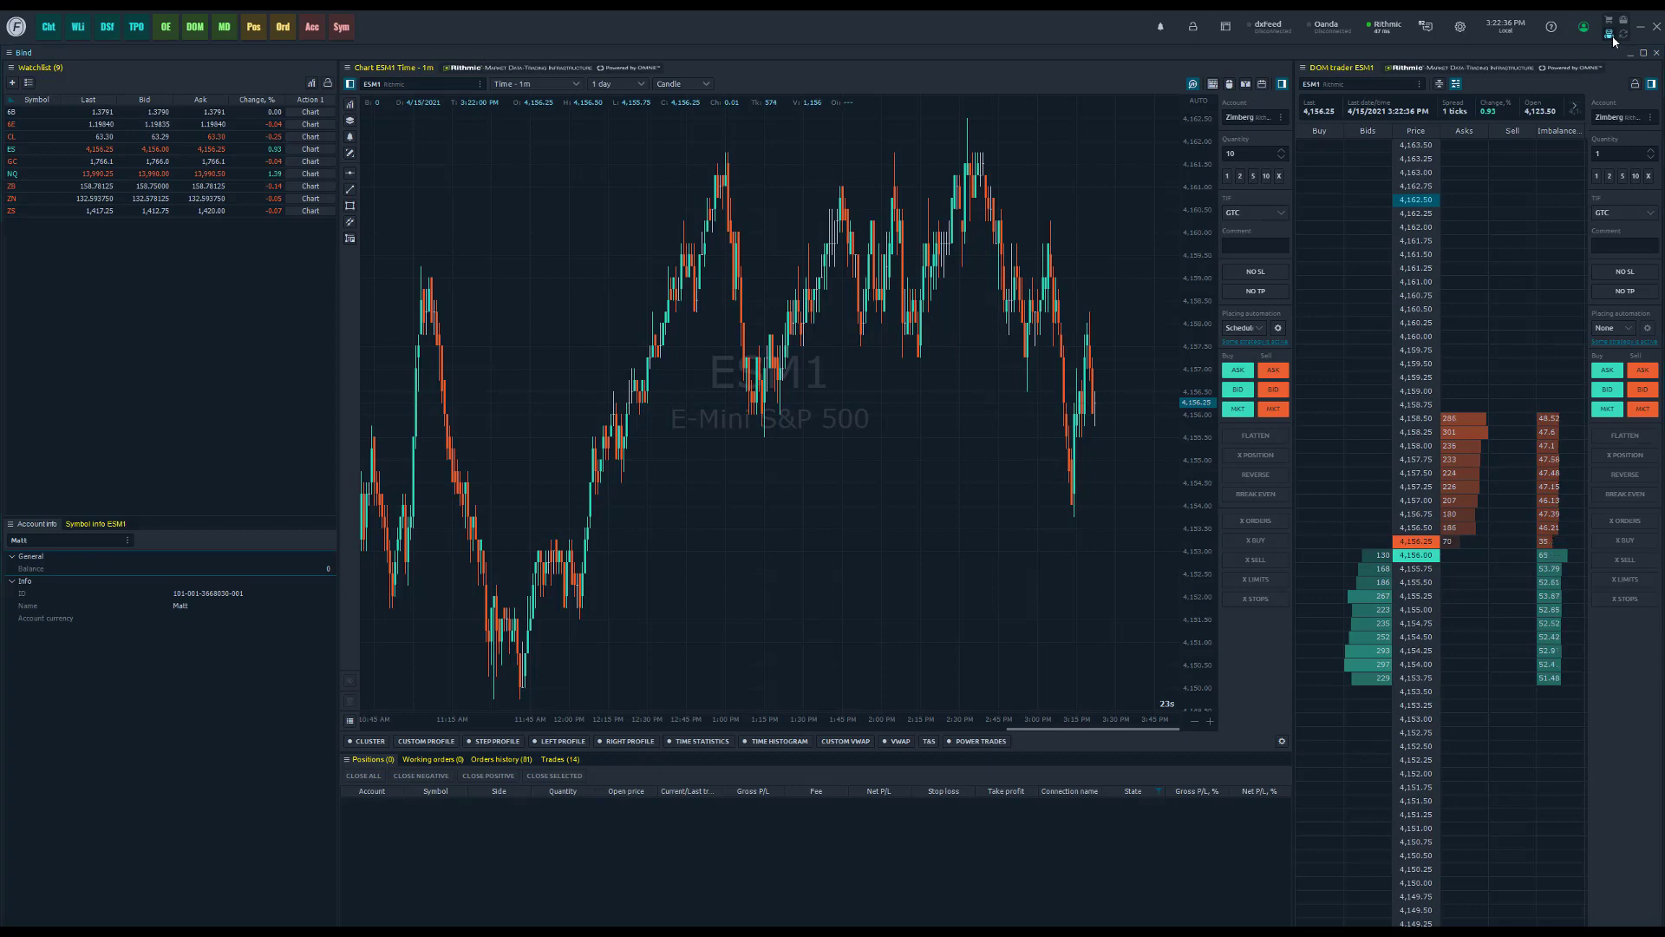
click(1610, 35)
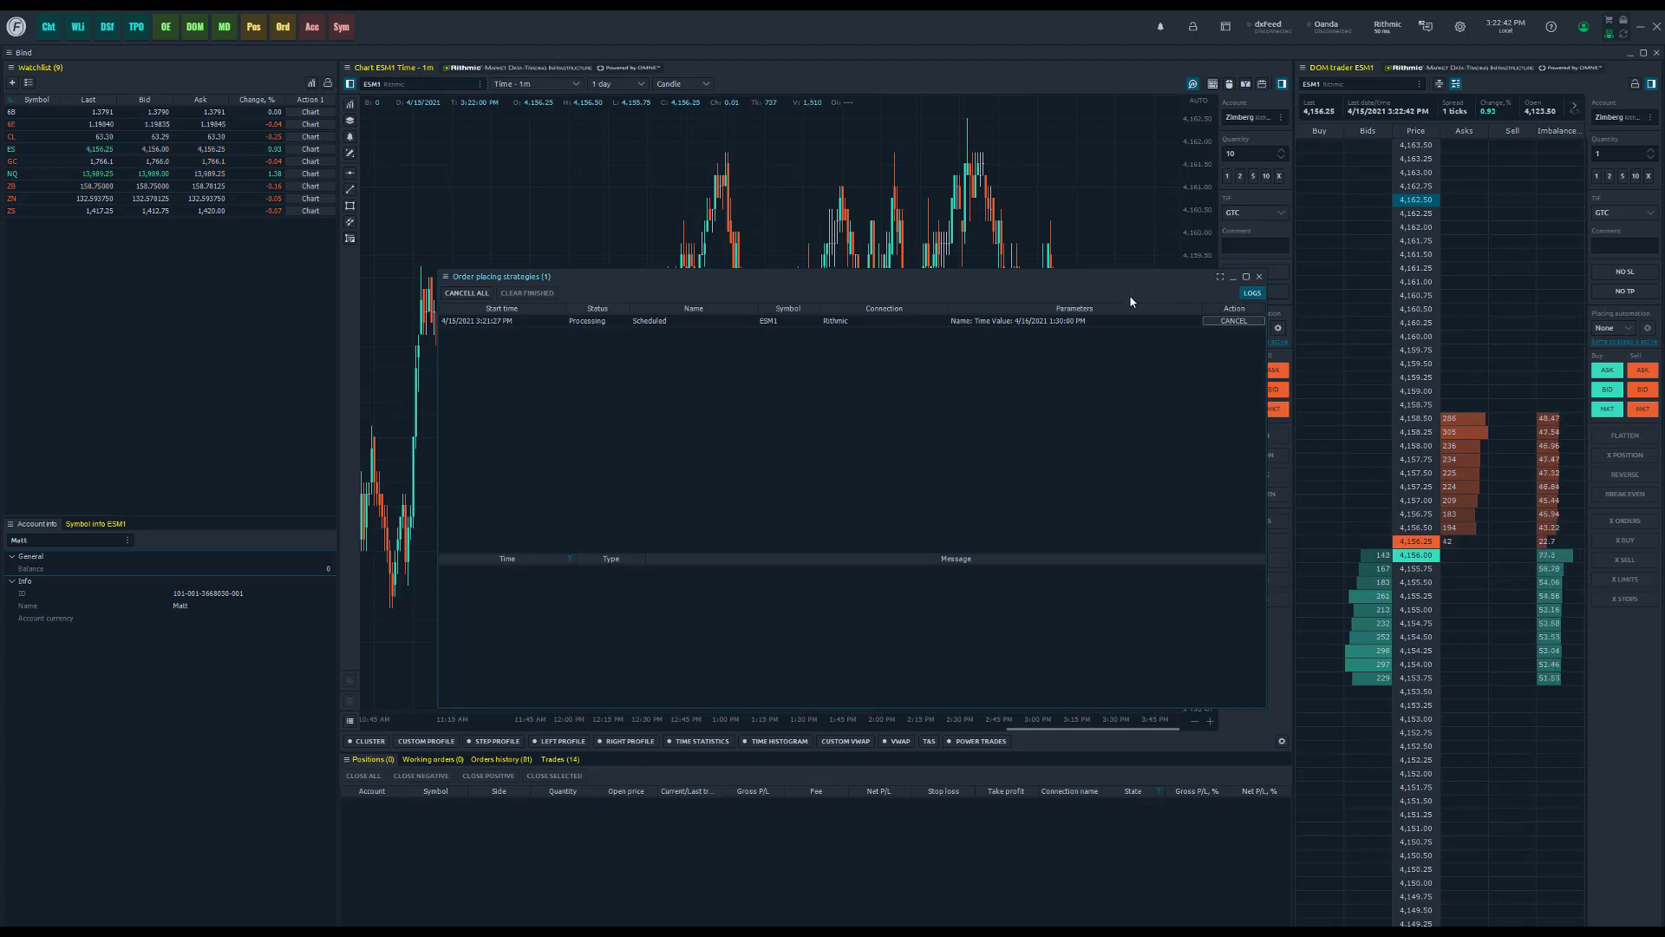
drag(895, 280, 643, 282)
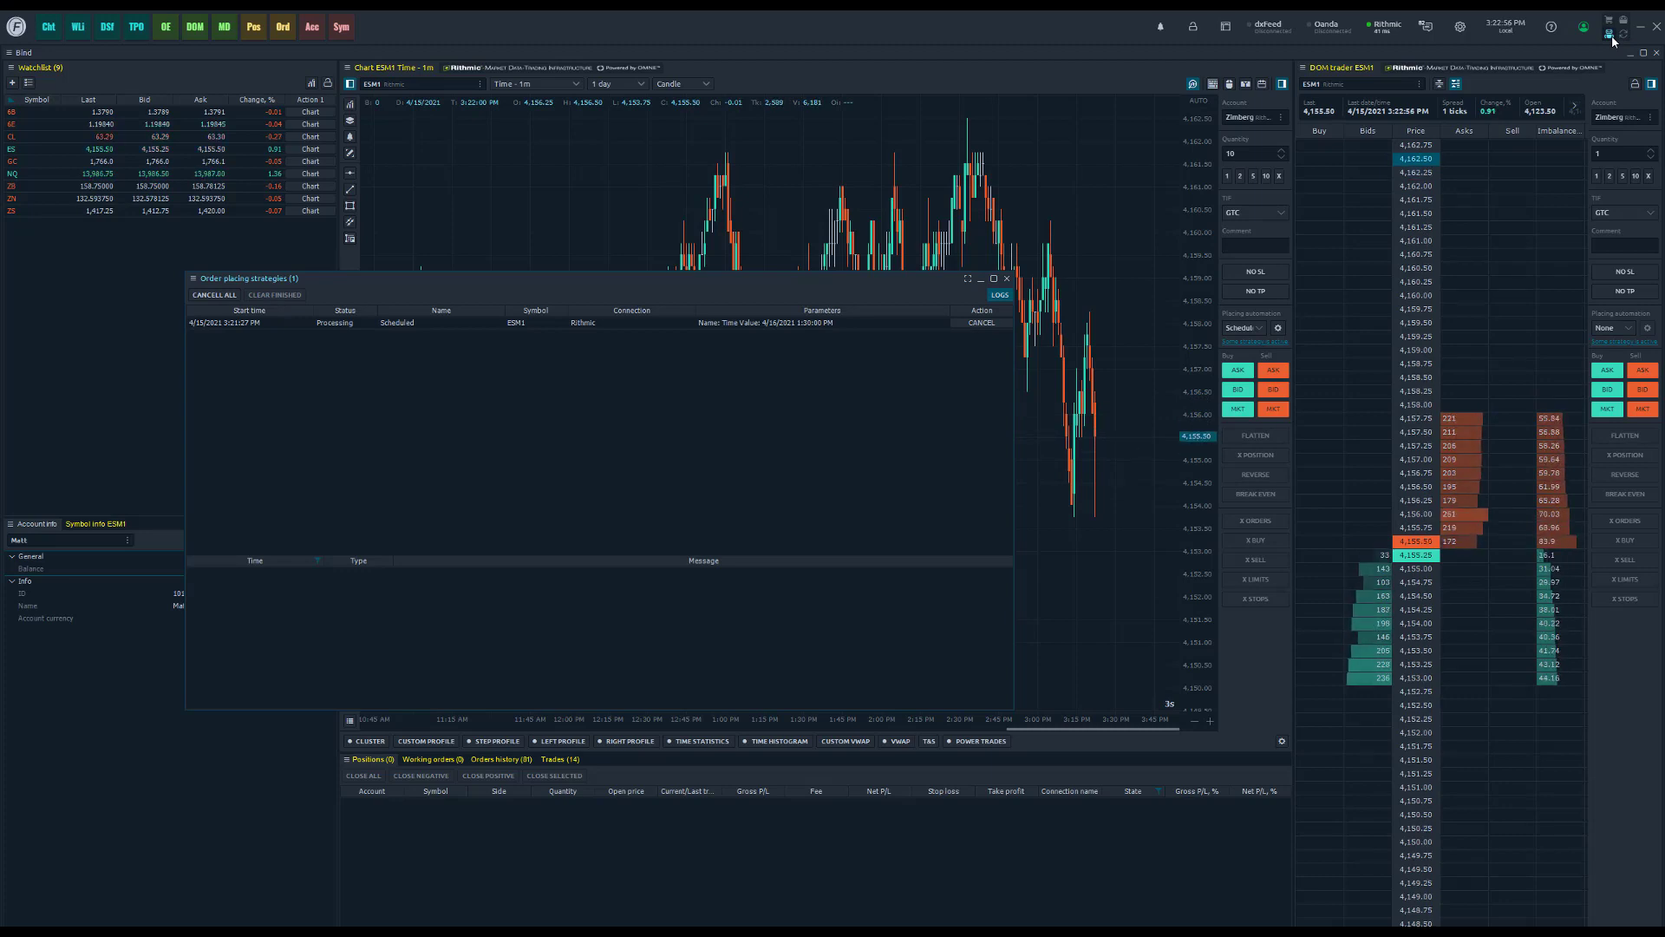
click(1007, 278)
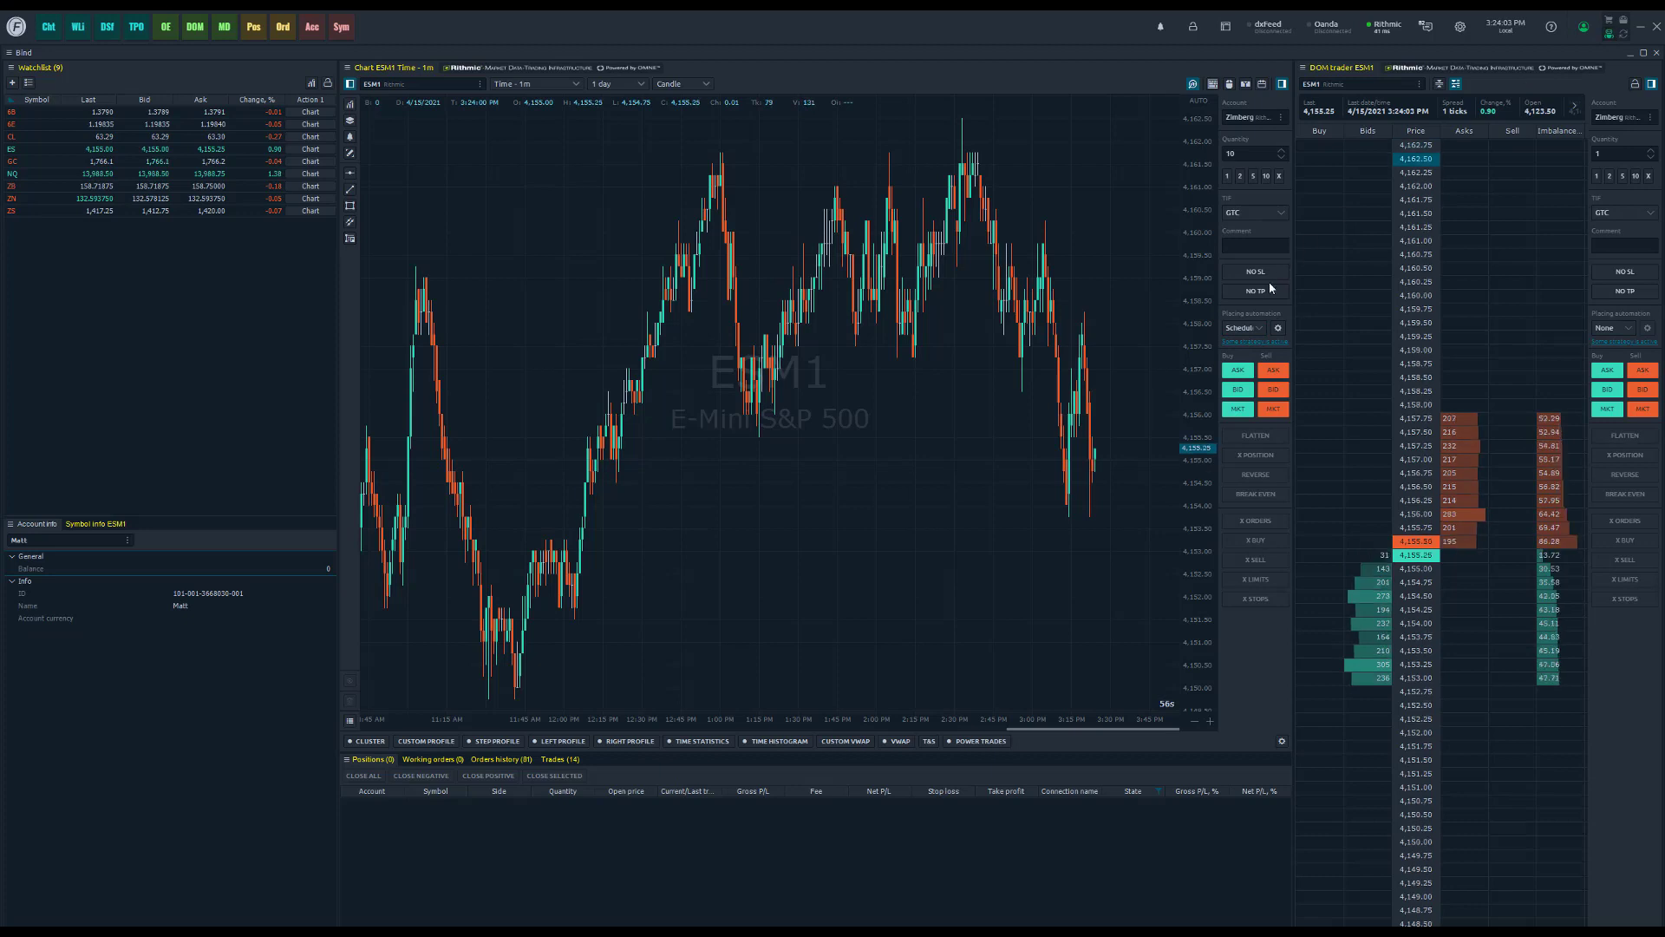
click(1254, 342)
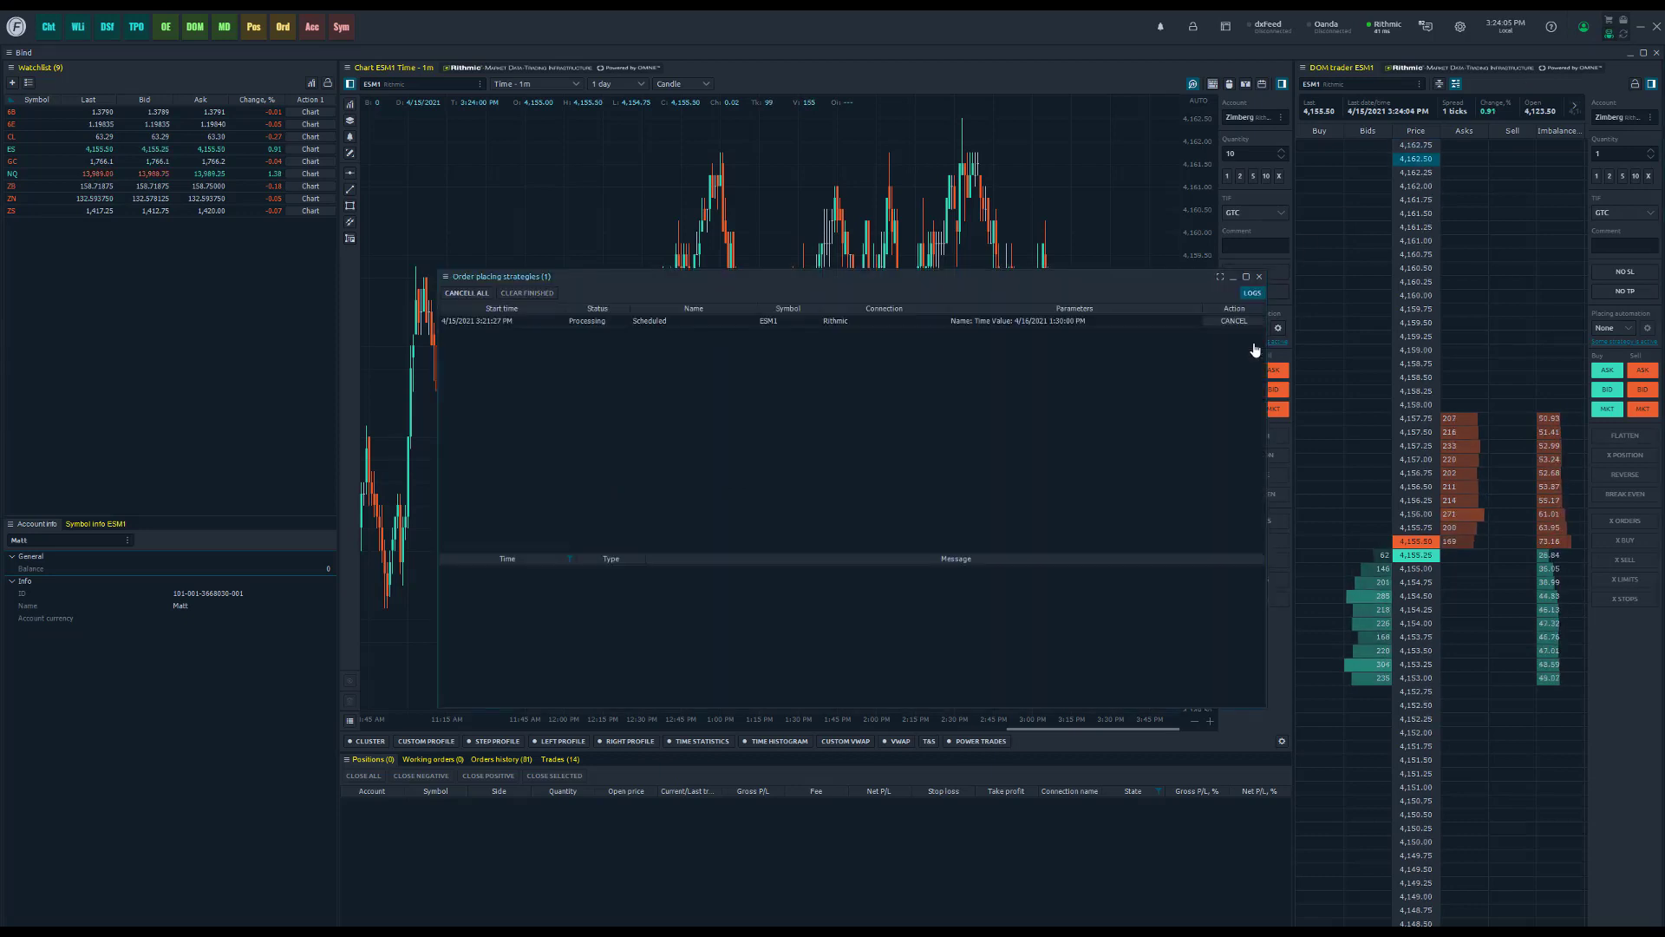
- Cancel the scheduled ESM1 order, then clear the finished entry from the order placing strategies window and close it
click(1140, 321)
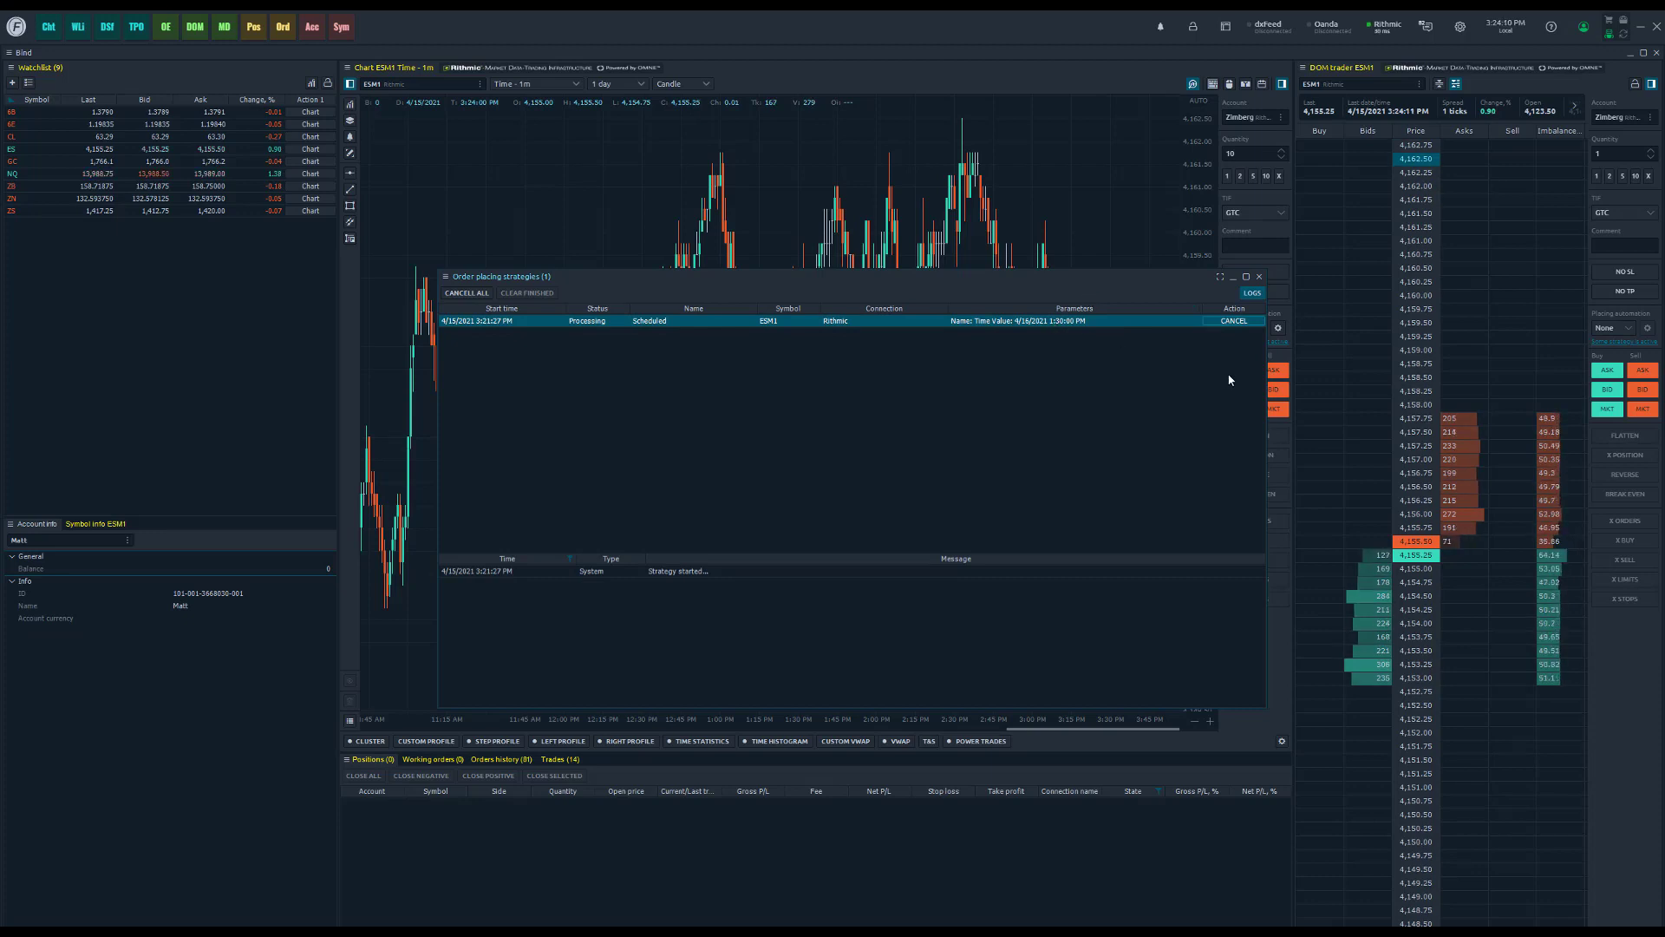
click(1224, 323)
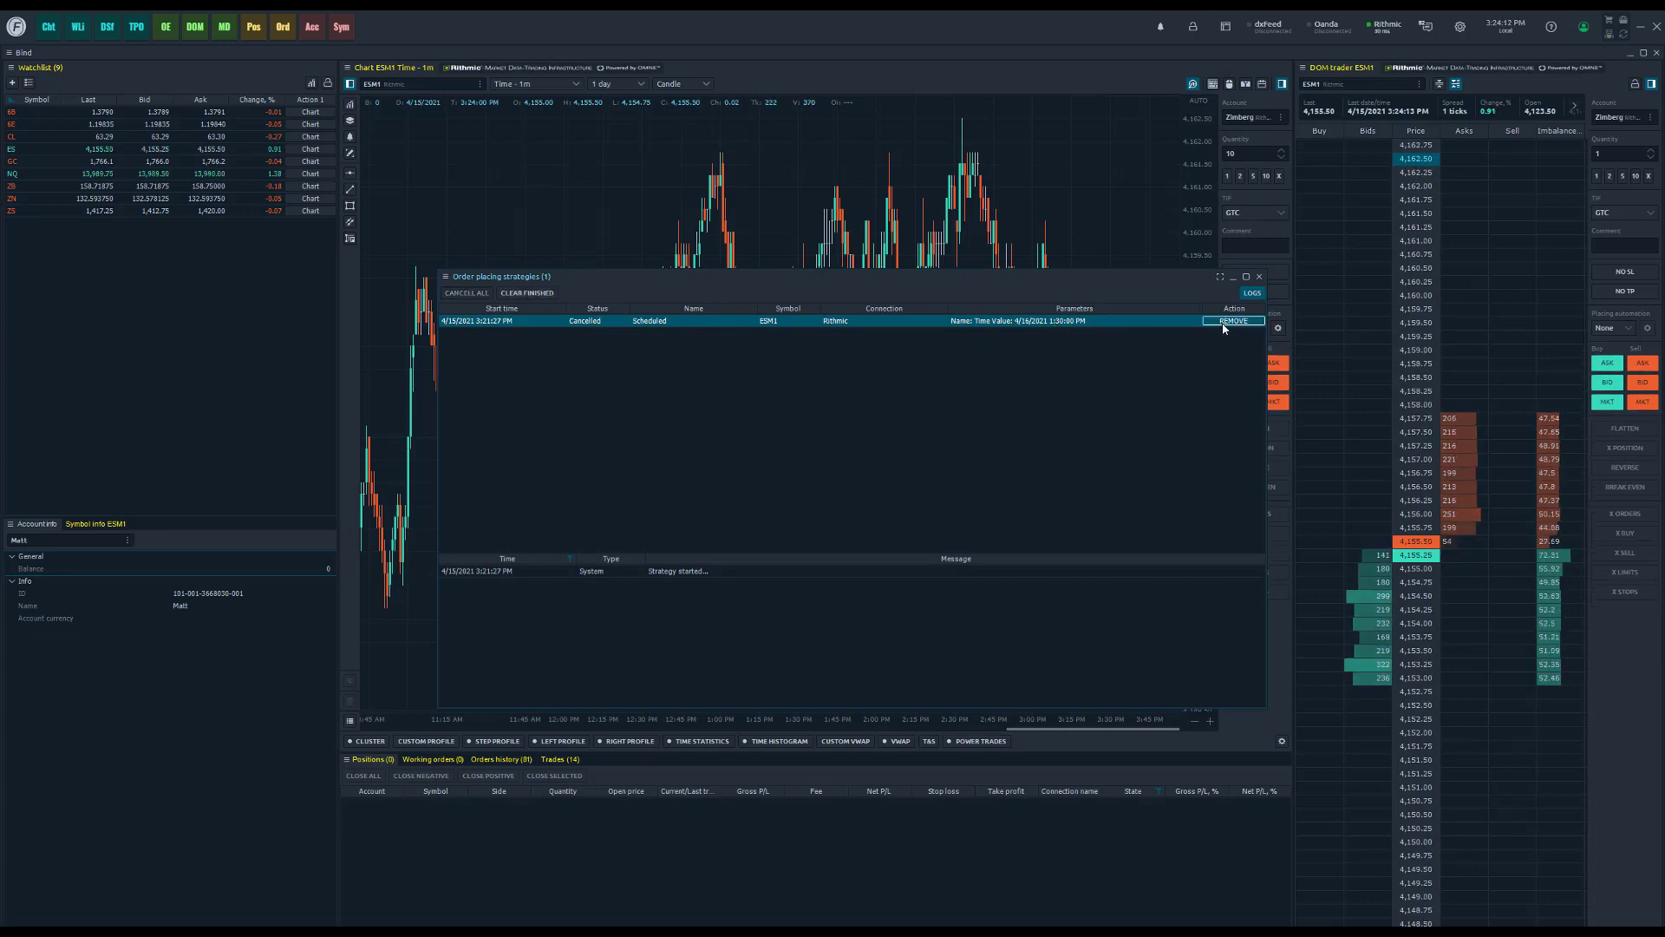
drag(889, 283, 771, 279)
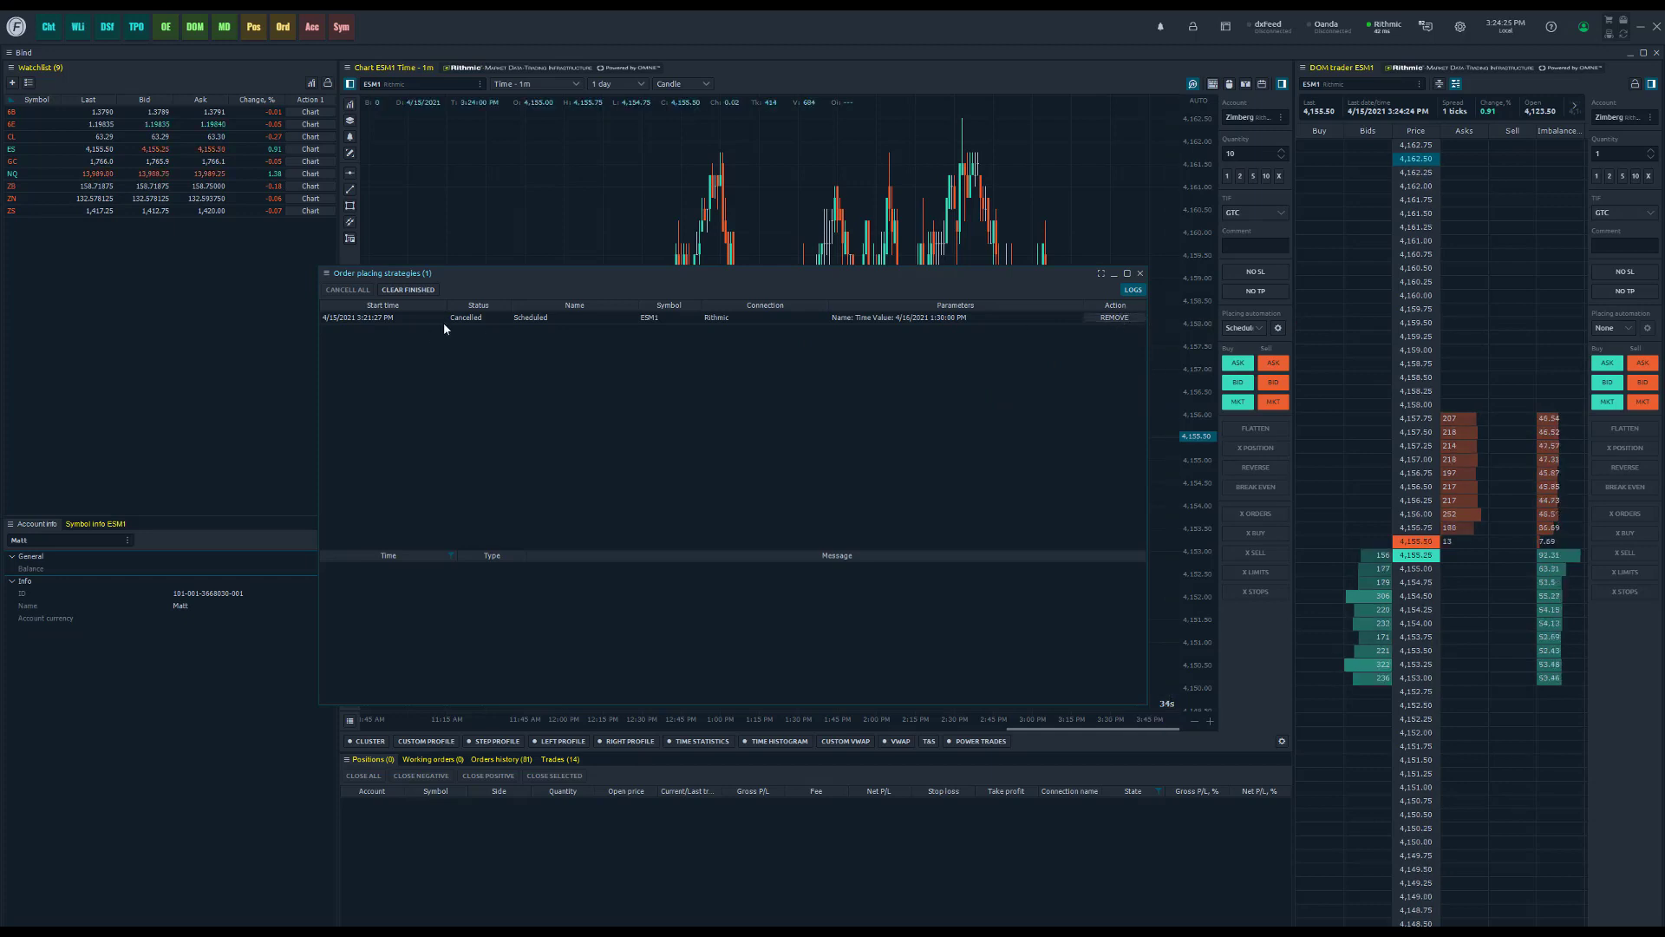
click(424, 292)
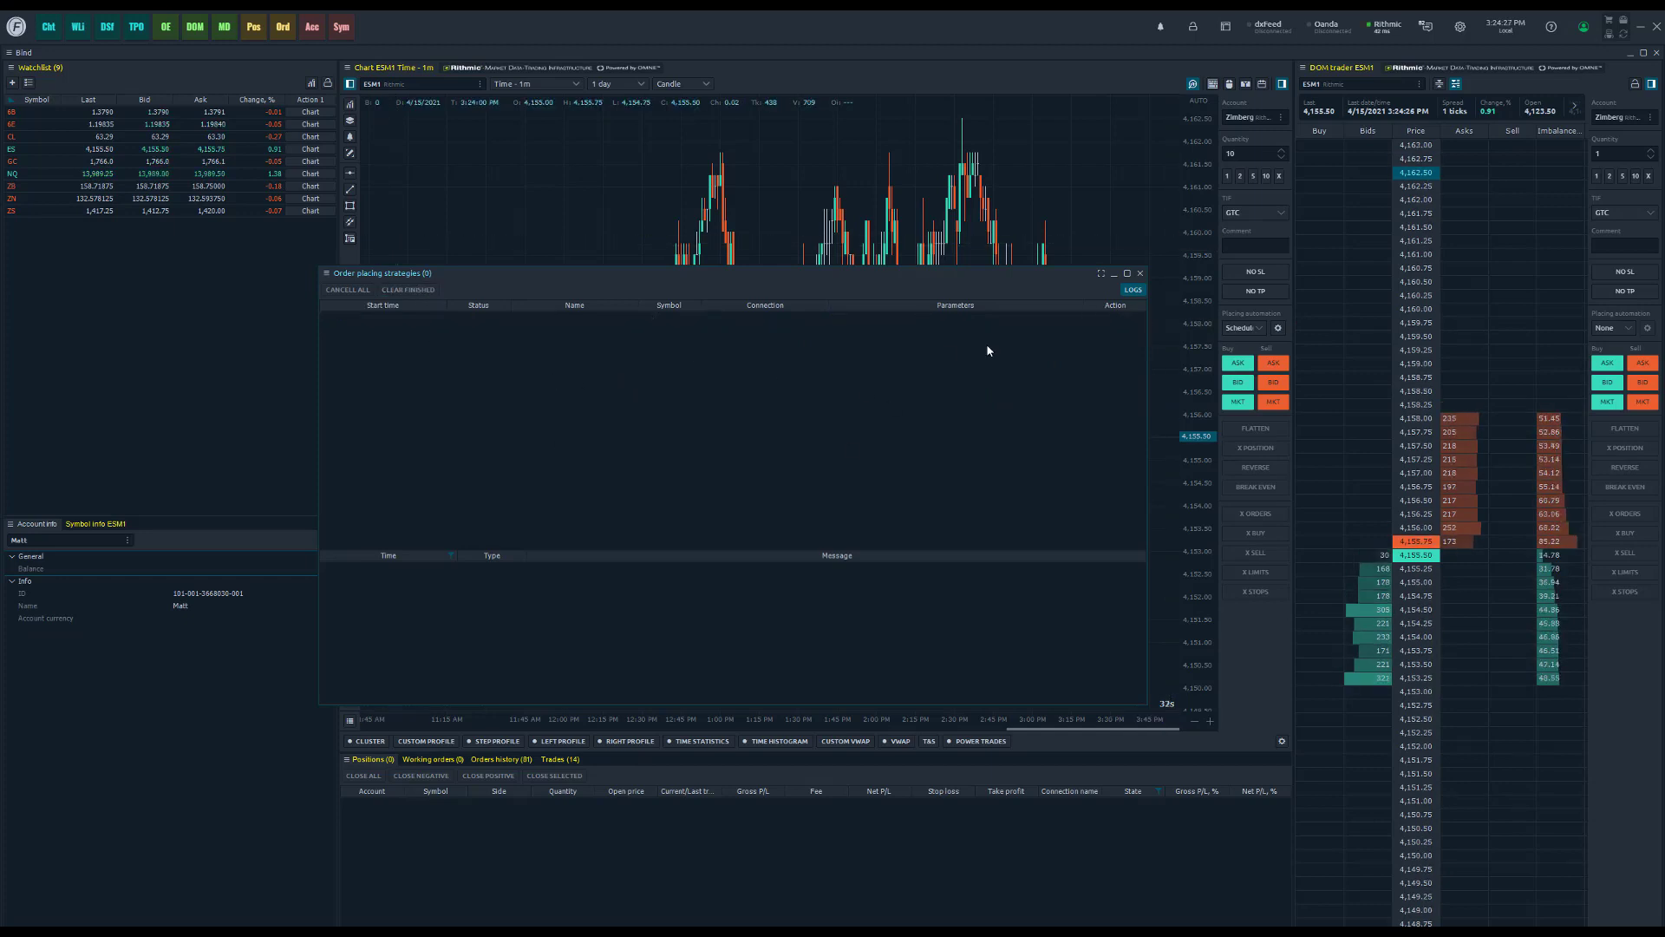
click(1139, 274)
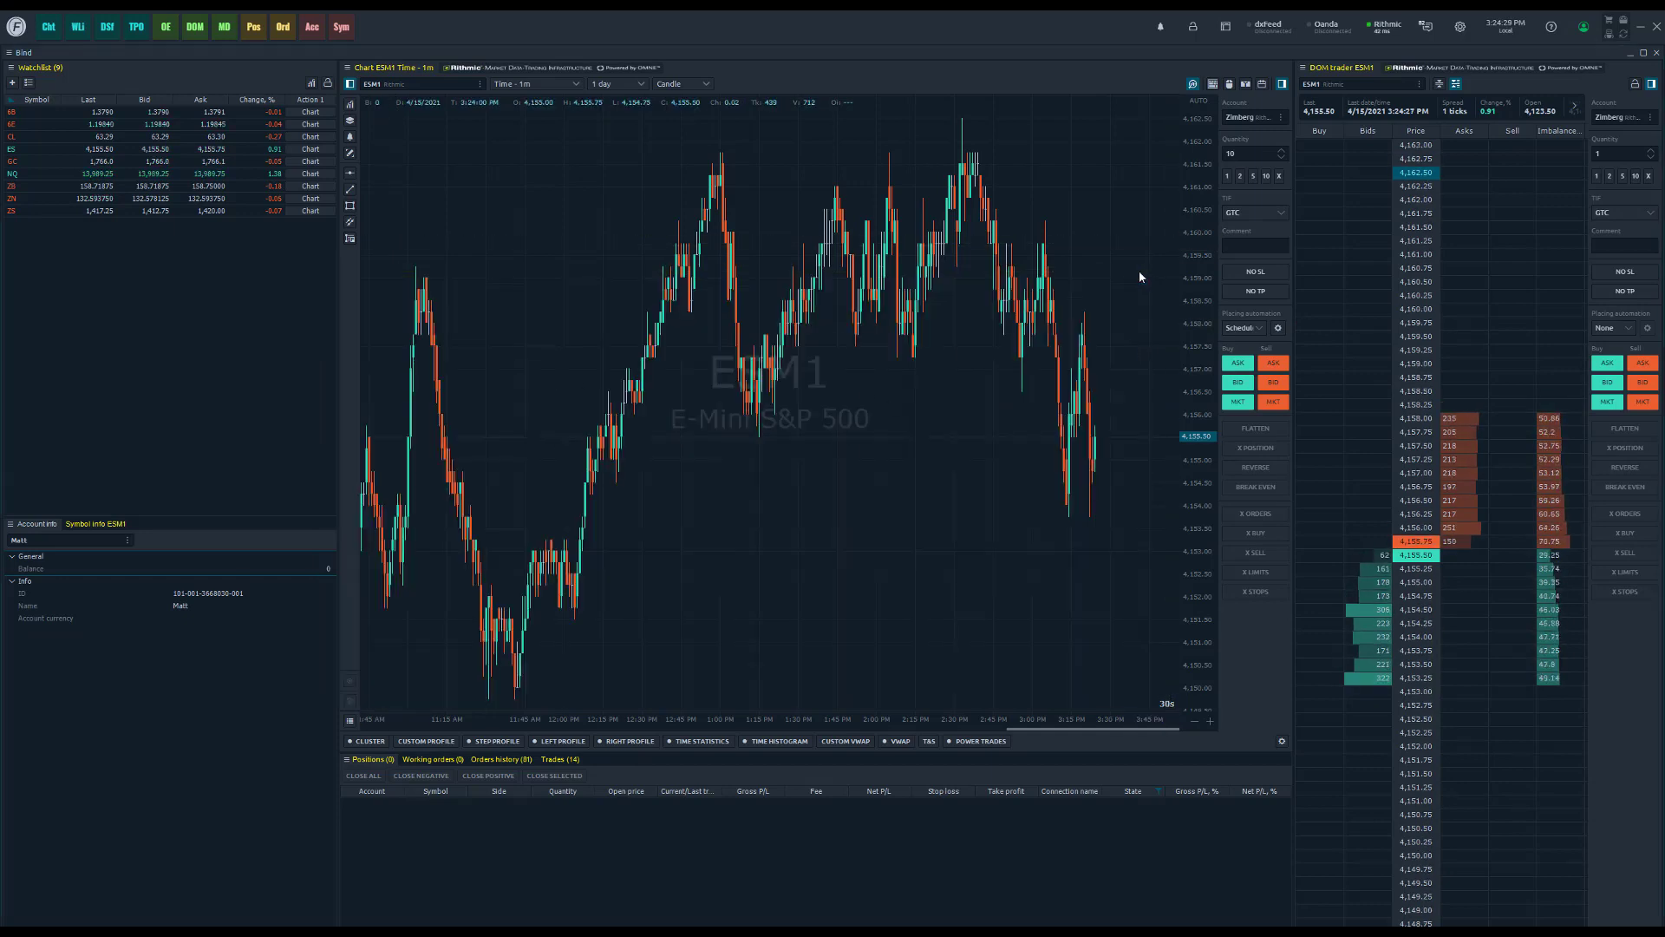
- Set the chart's Scheduled placing automation to 4/15/2021 3:25 PM and close its settings
click(1277, 328)
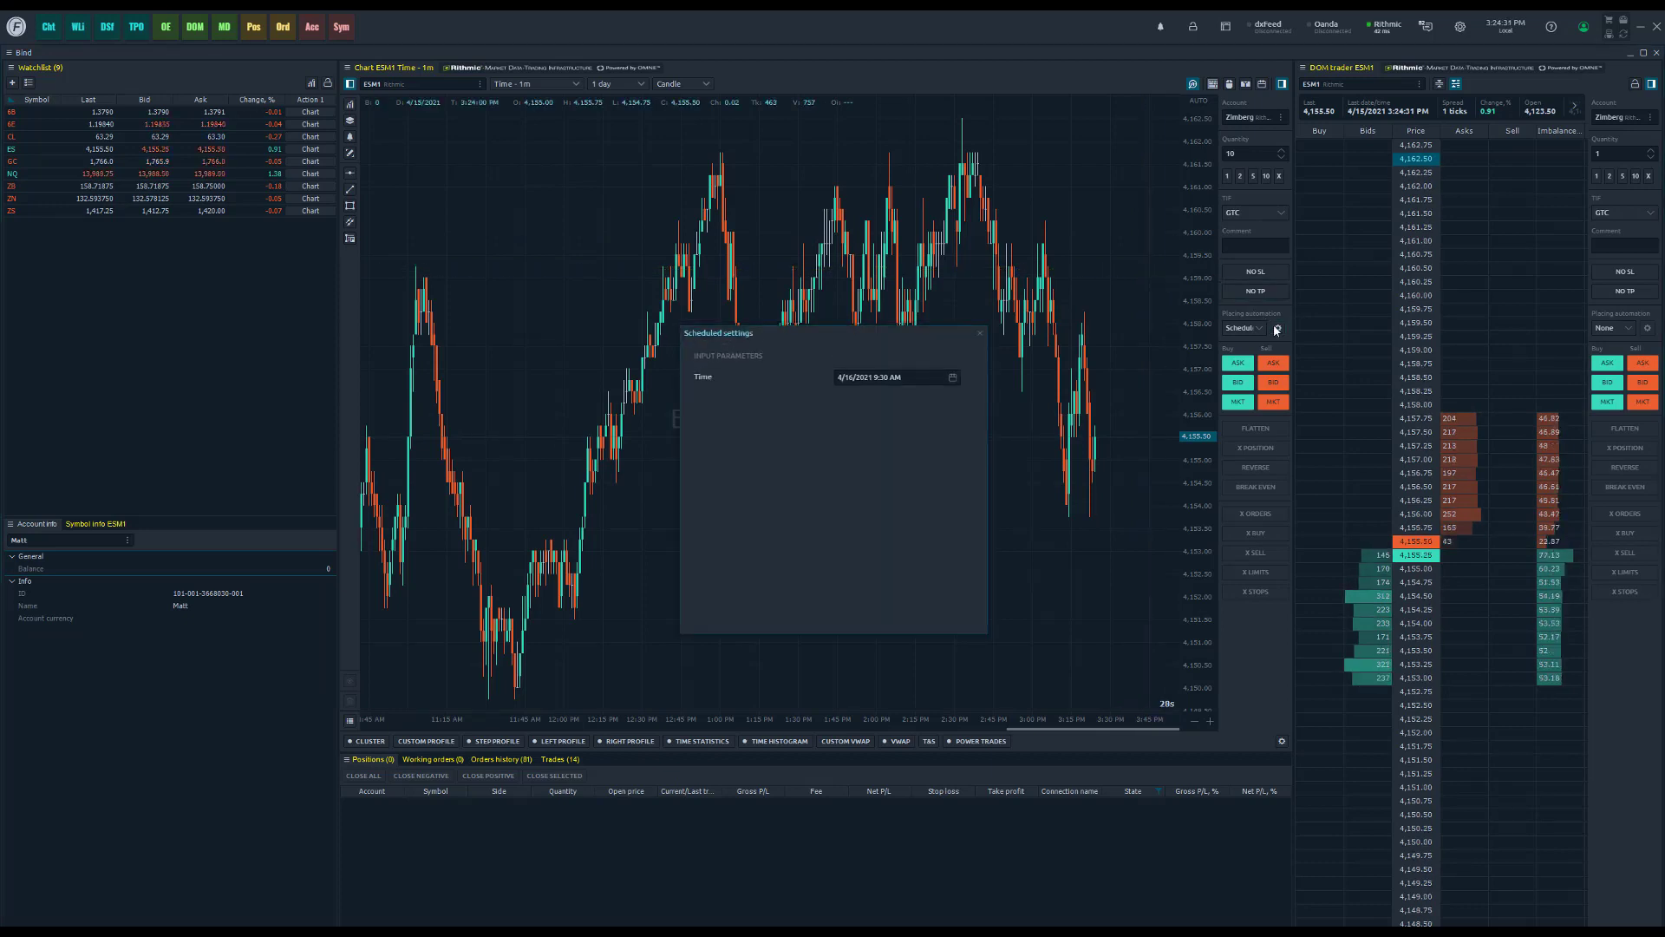
click(847, 378)
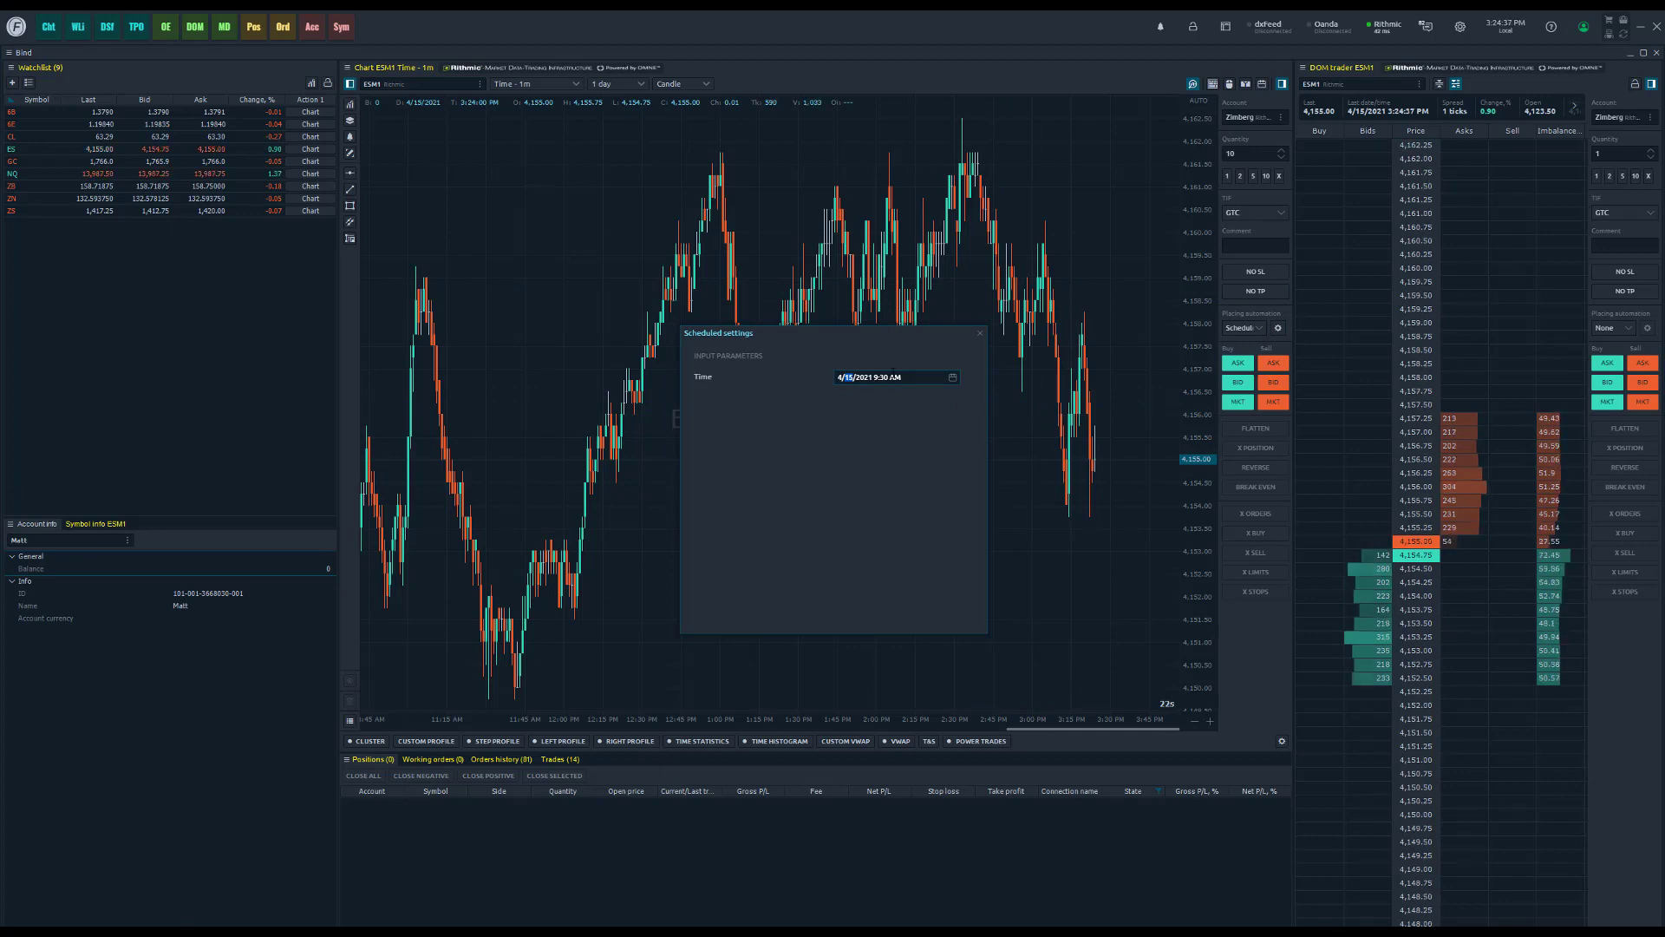
click(896, 378)
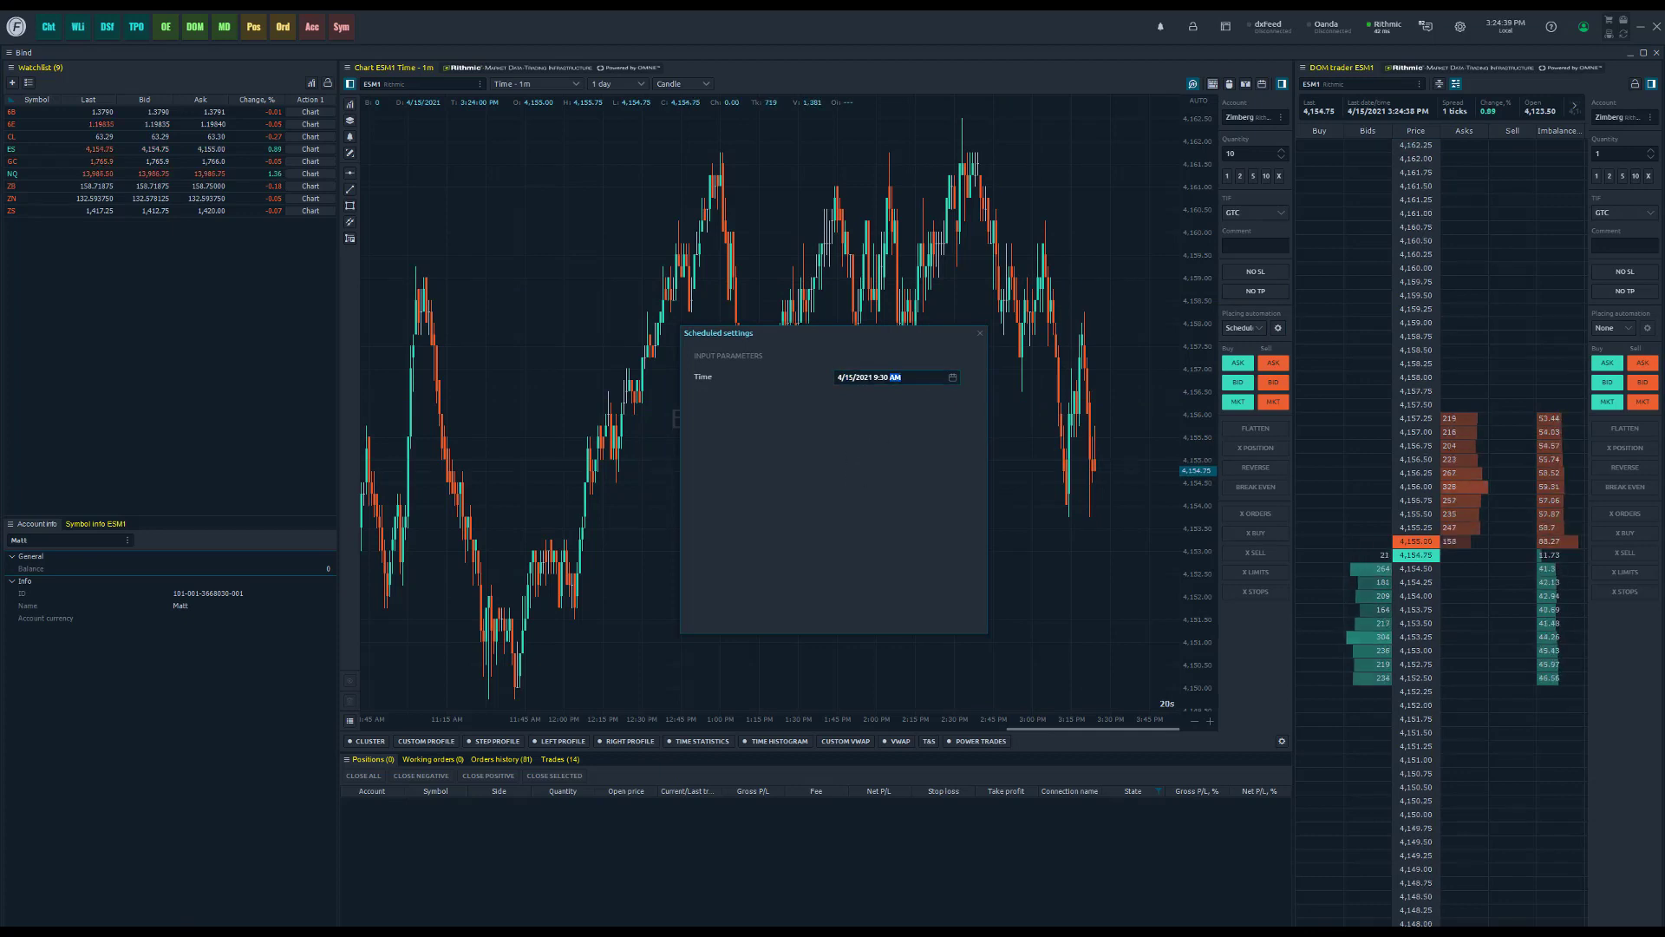
key(p)
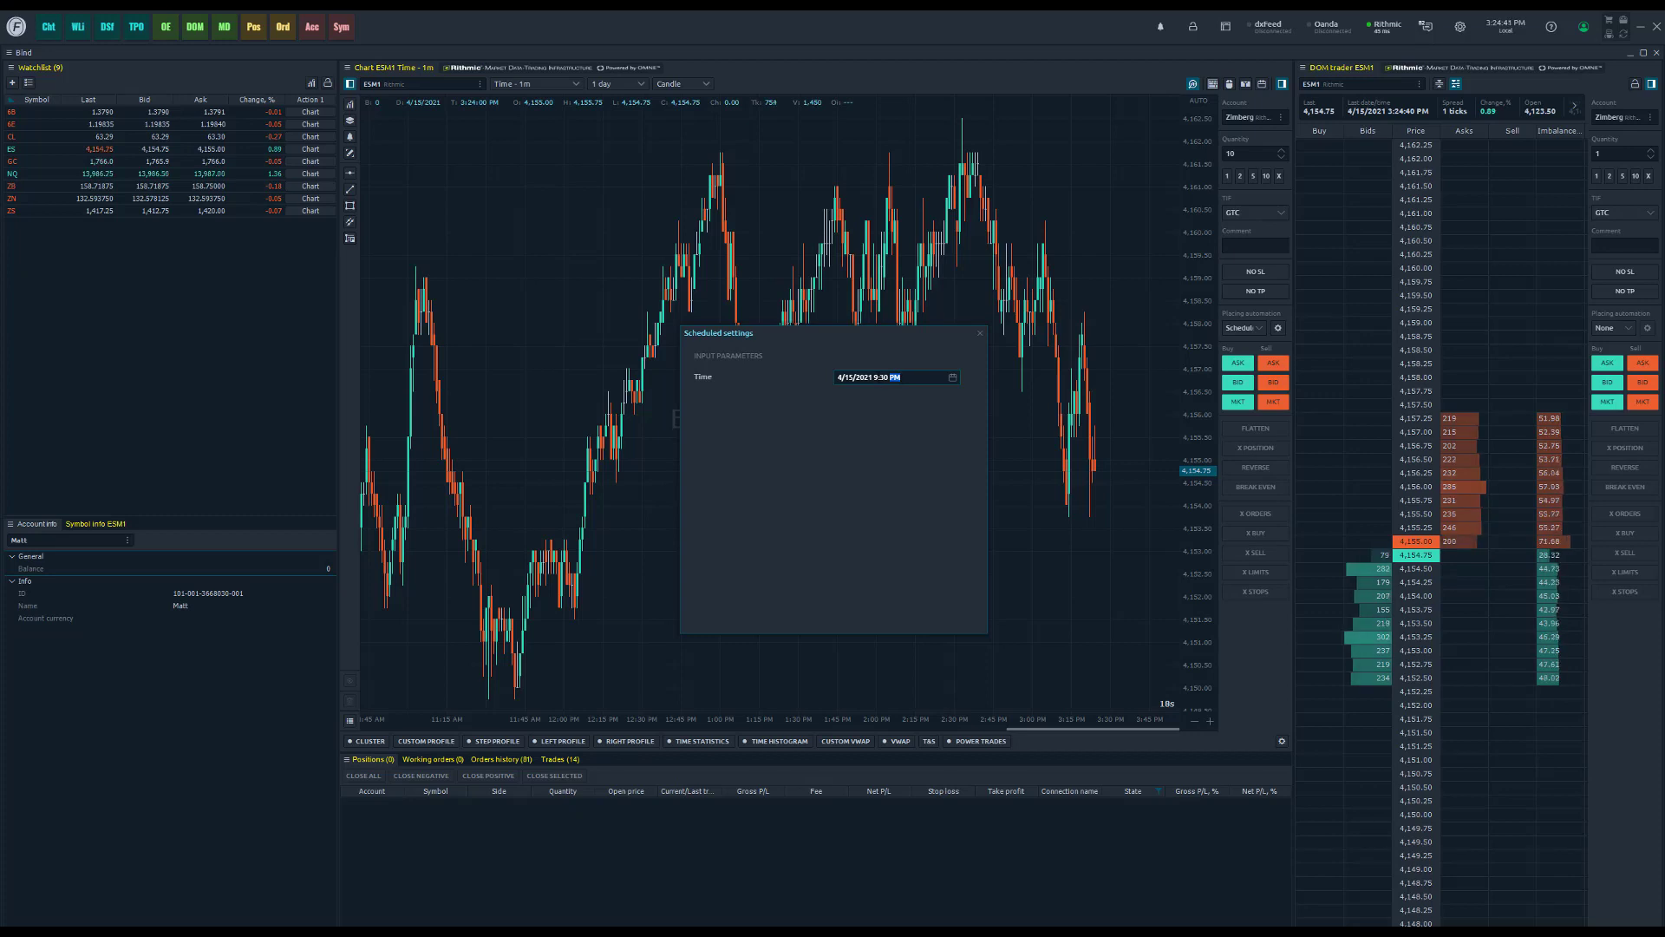
click(876, 377)
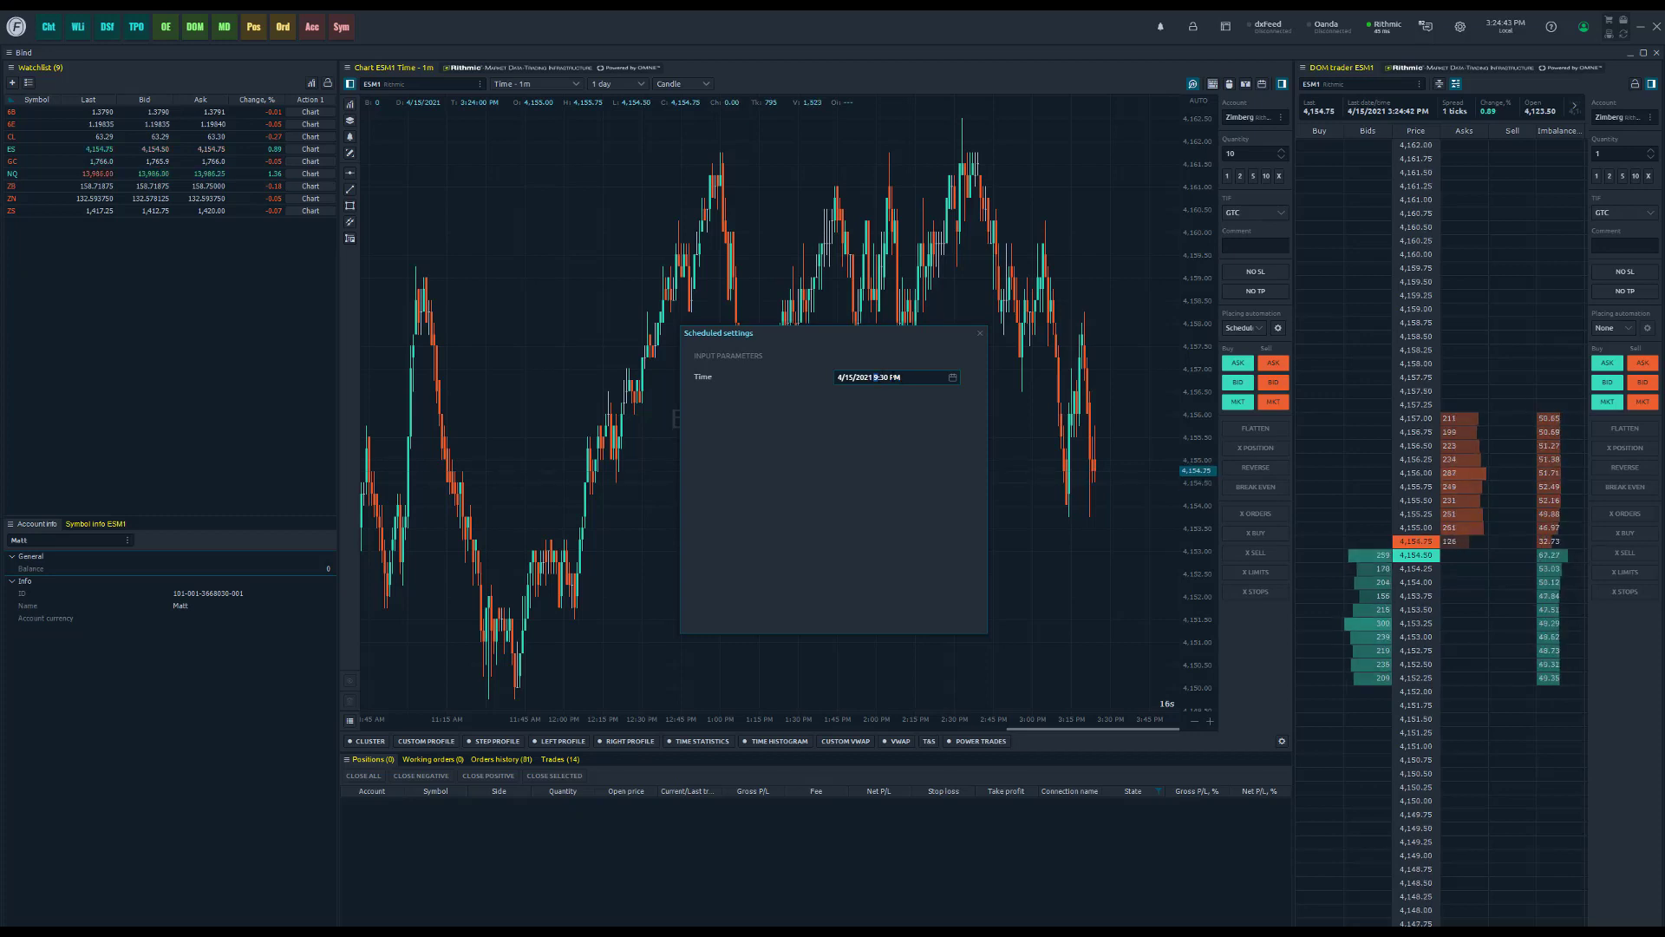
text(3)
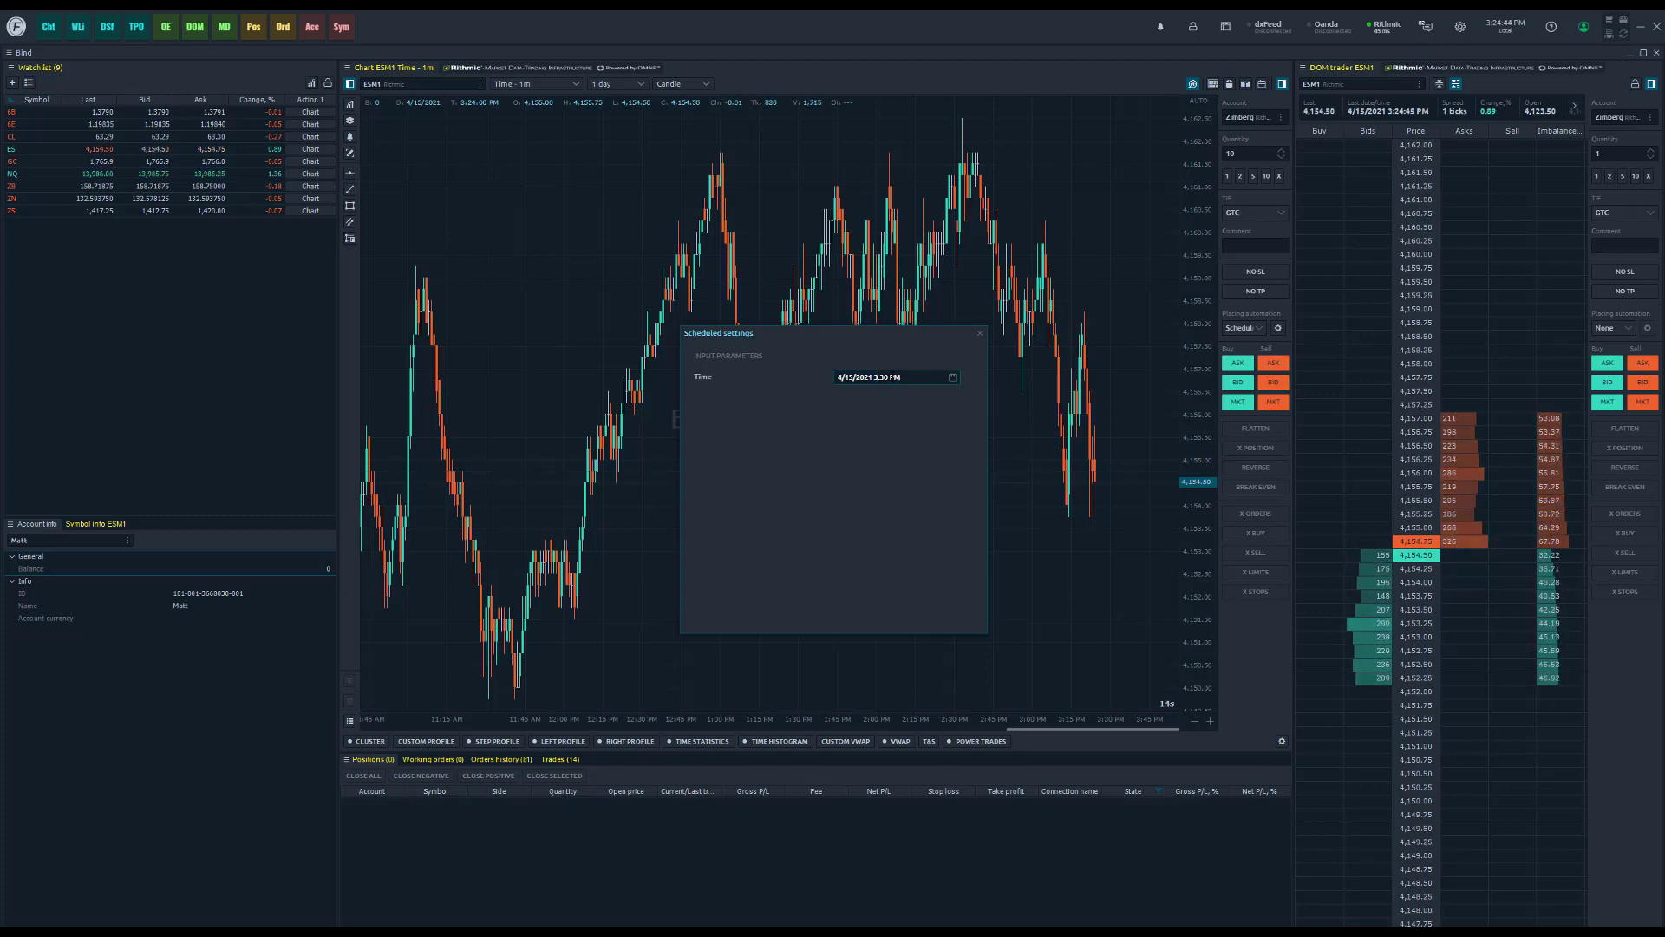
click(886, 378)
text(25)
click(980, 333)
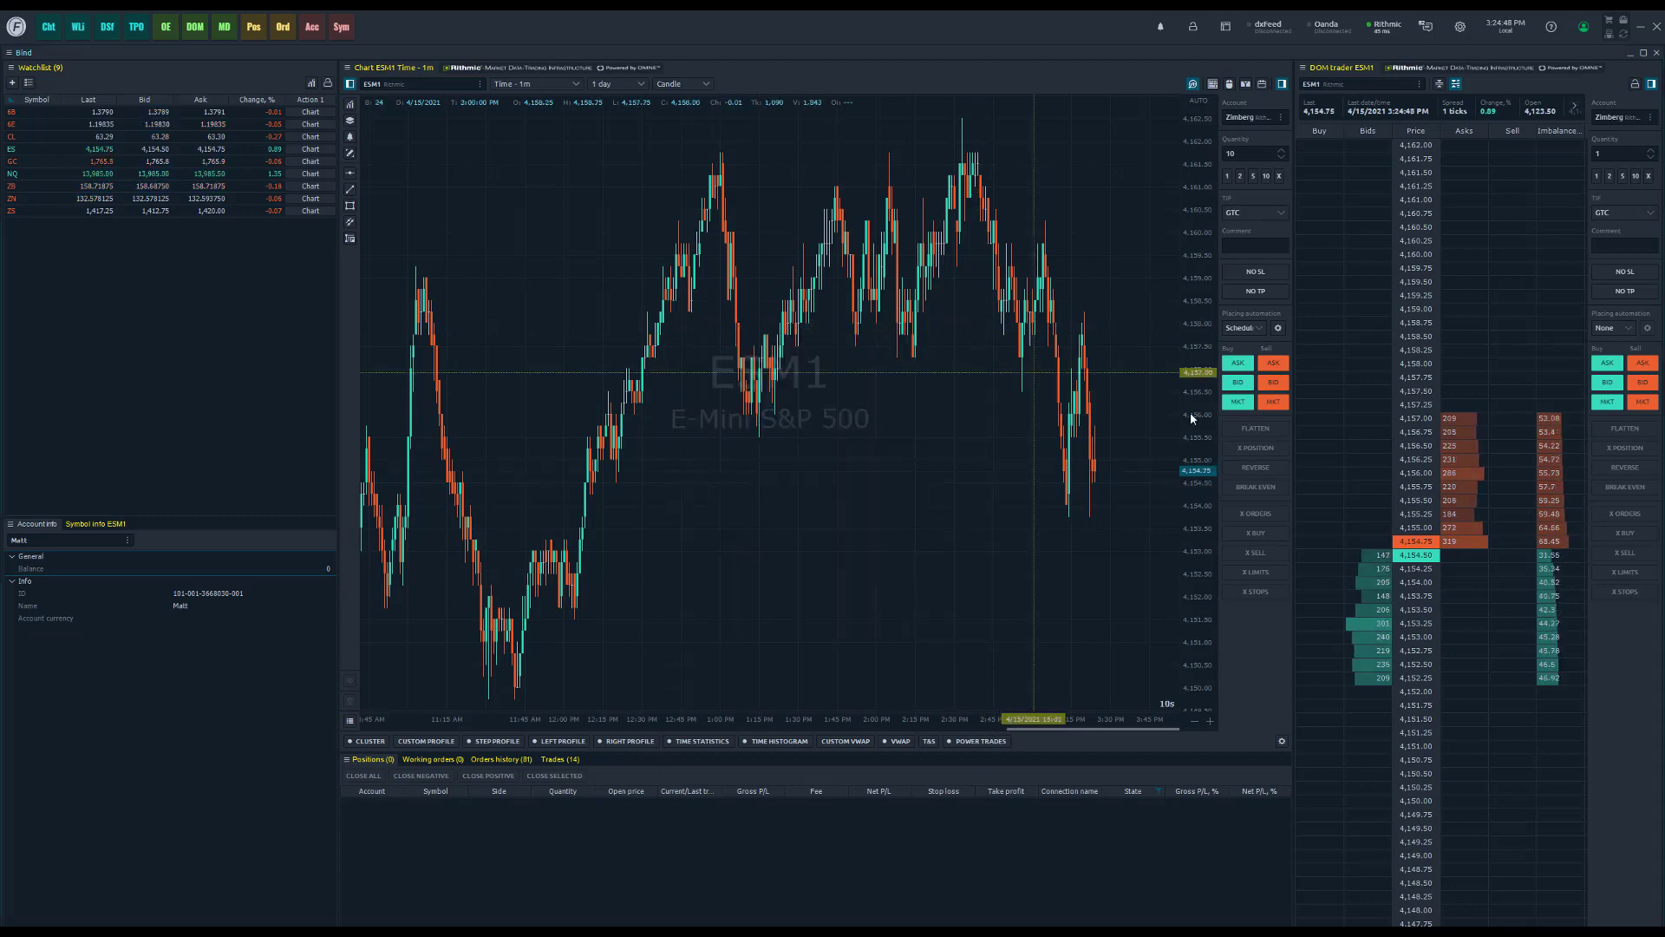
- Submit and confirm a GTC market buy of 10 ESM1 from the chart using the 3:25 PM schedule
click(1238, 402)
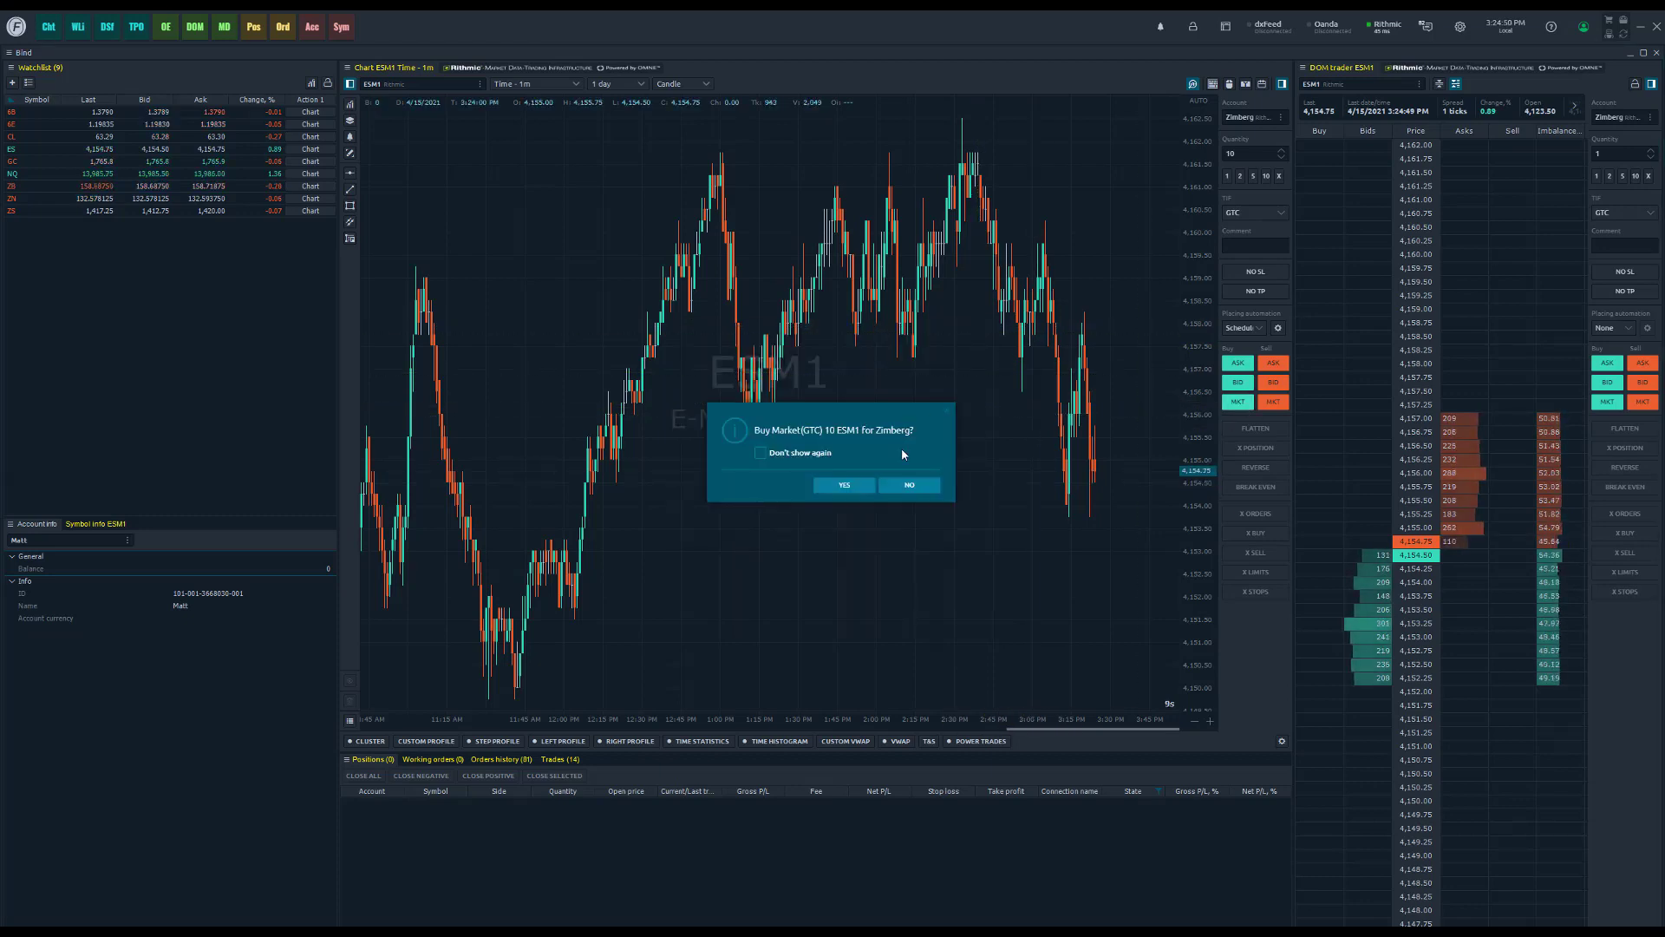
click(844, 486)
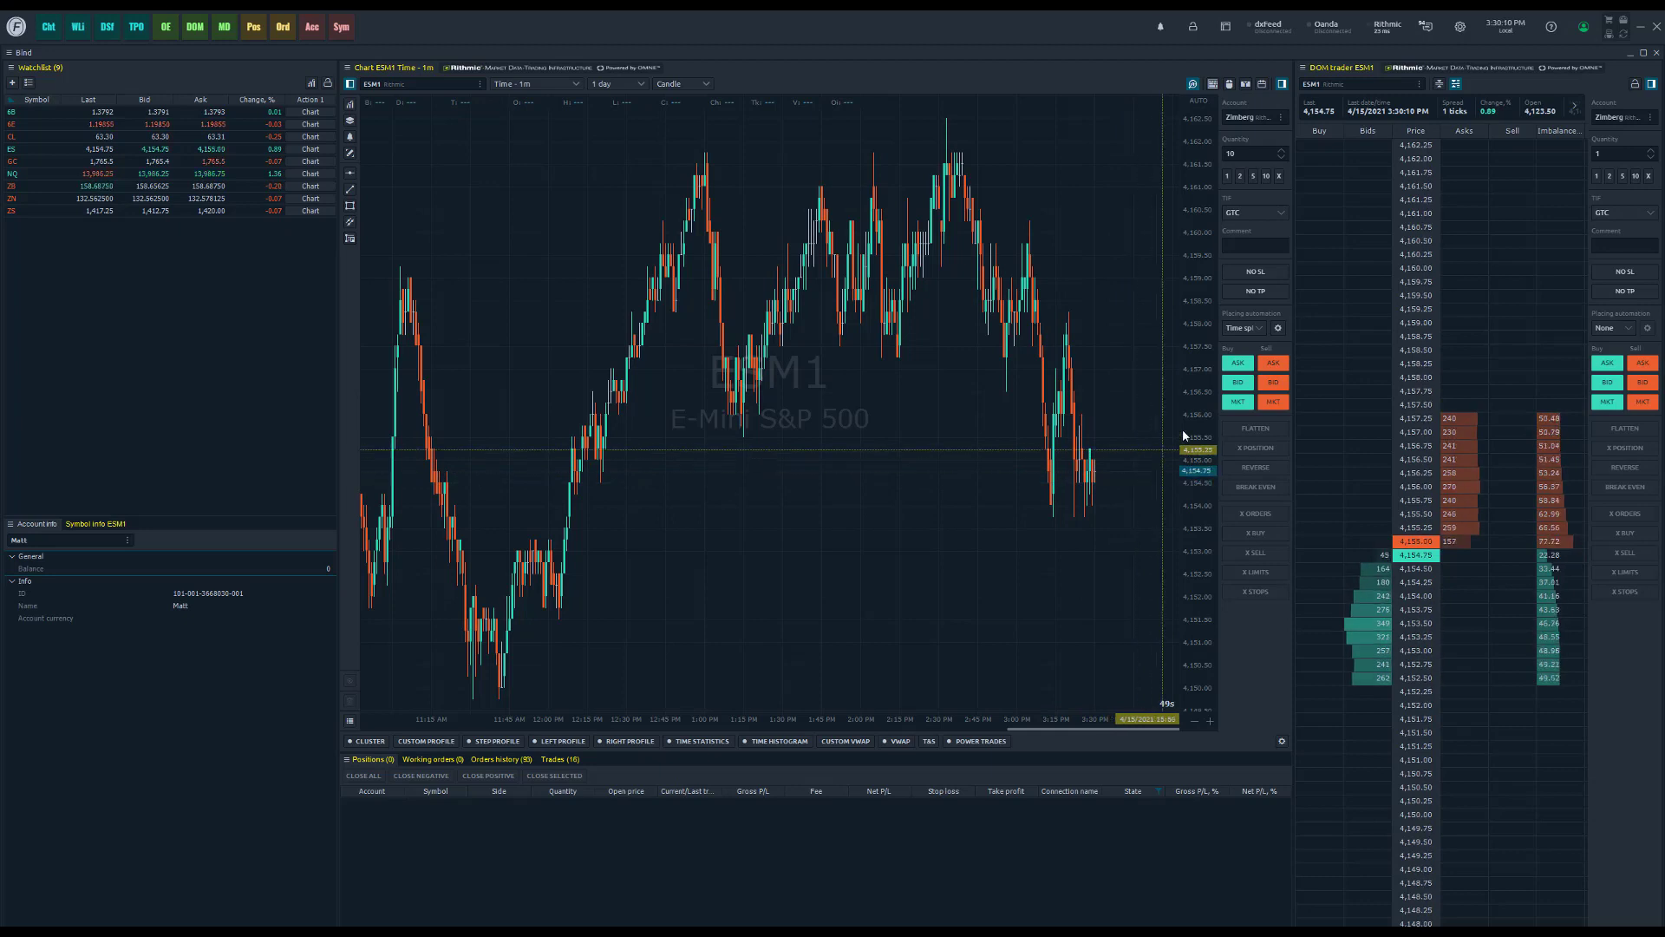
- Keep Time split as the ESM1 chart's placing automation and open its settings at the interval value
click(1262, 329)
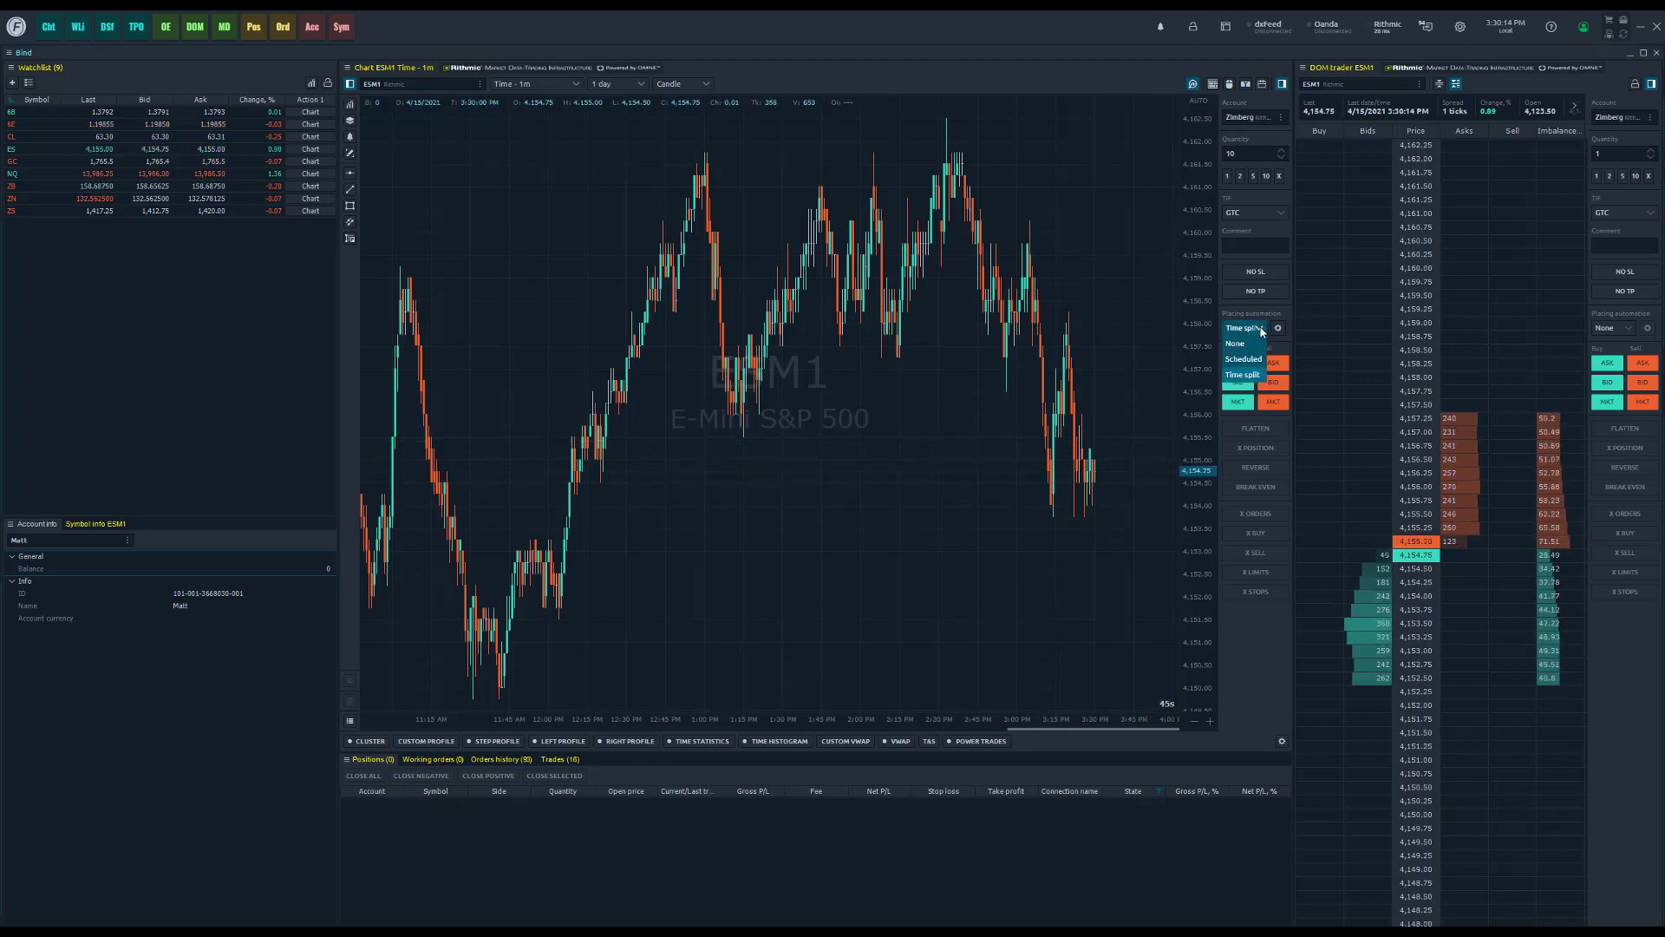
click(1244, 377)
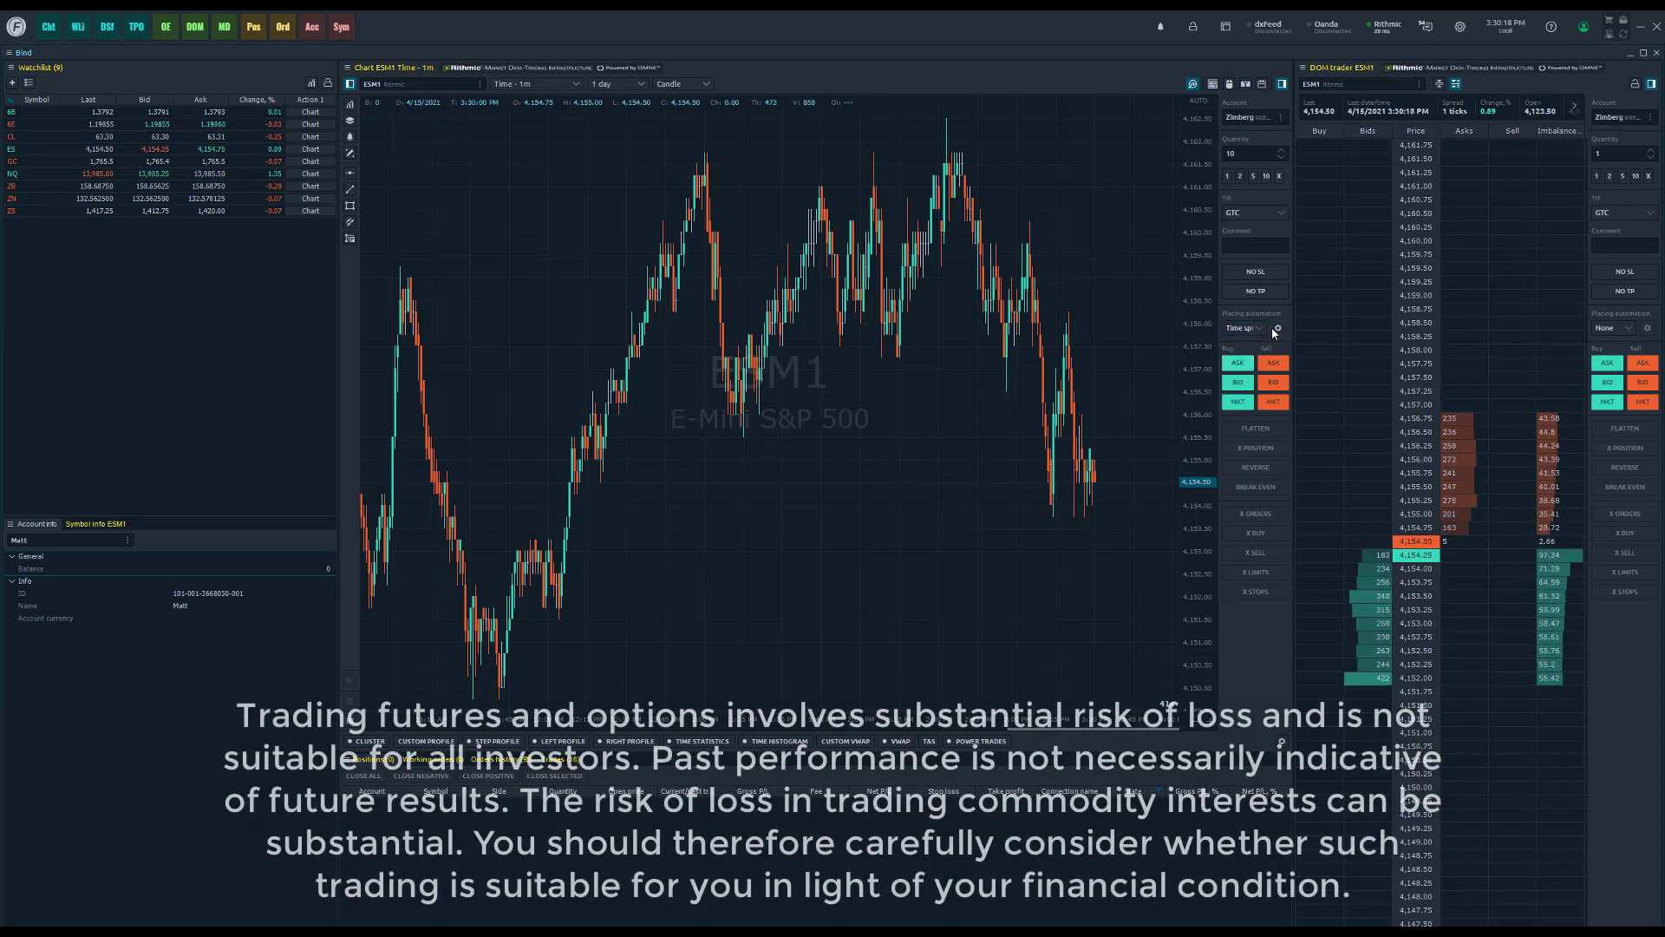
click(1272, 331)
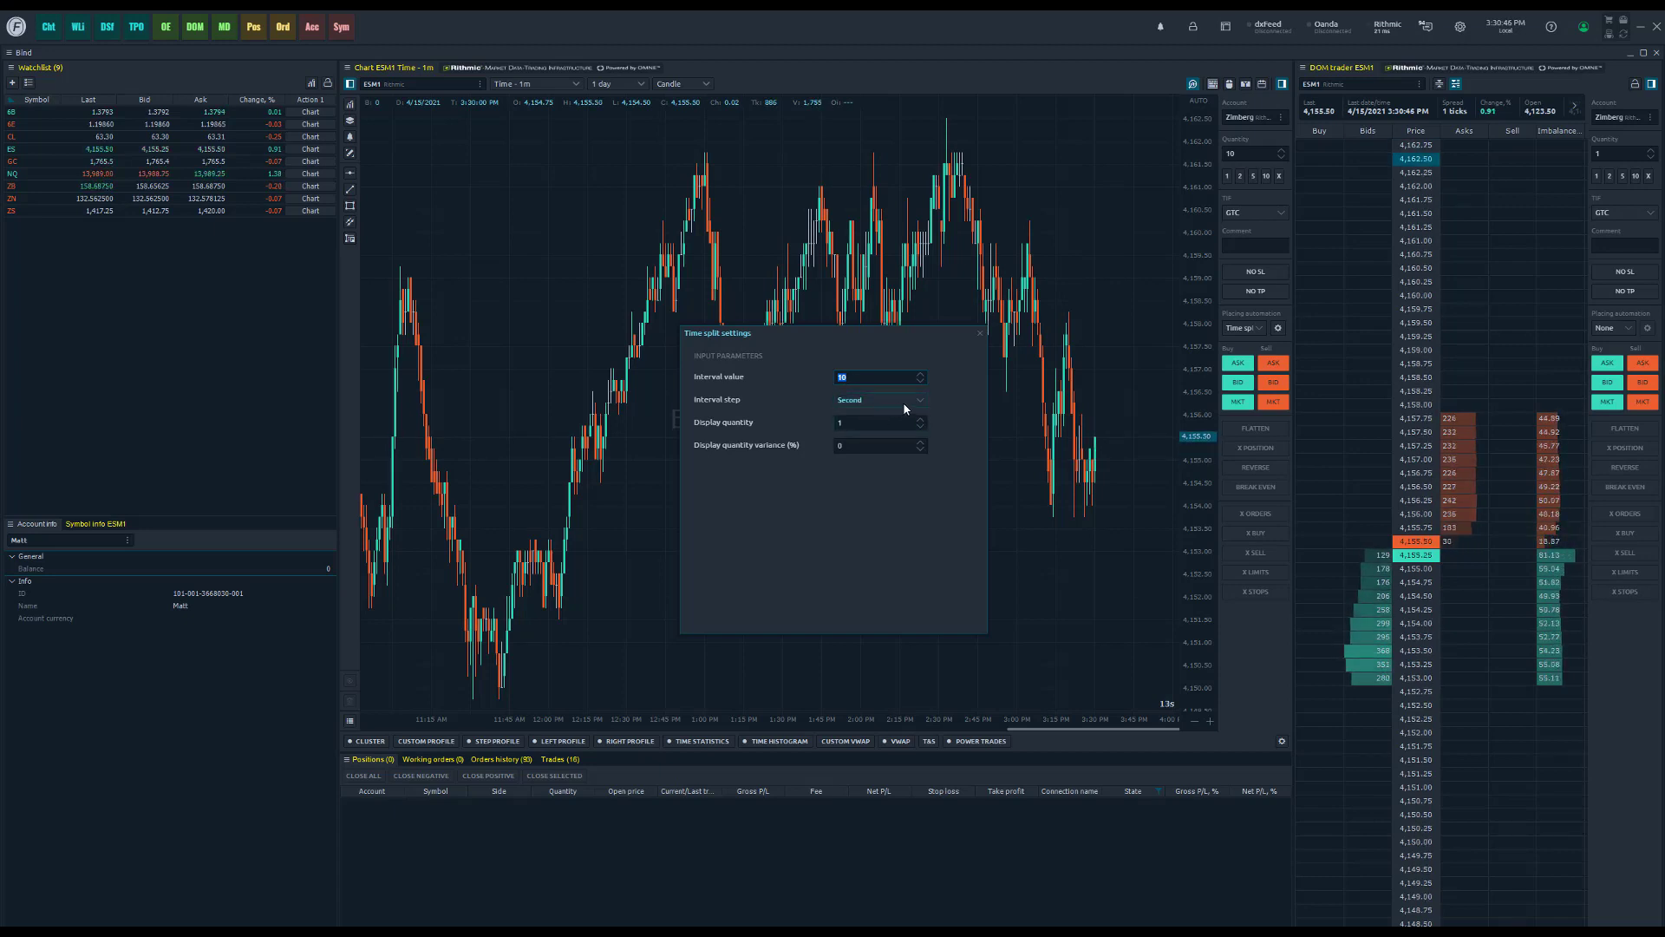
click(872, 383)
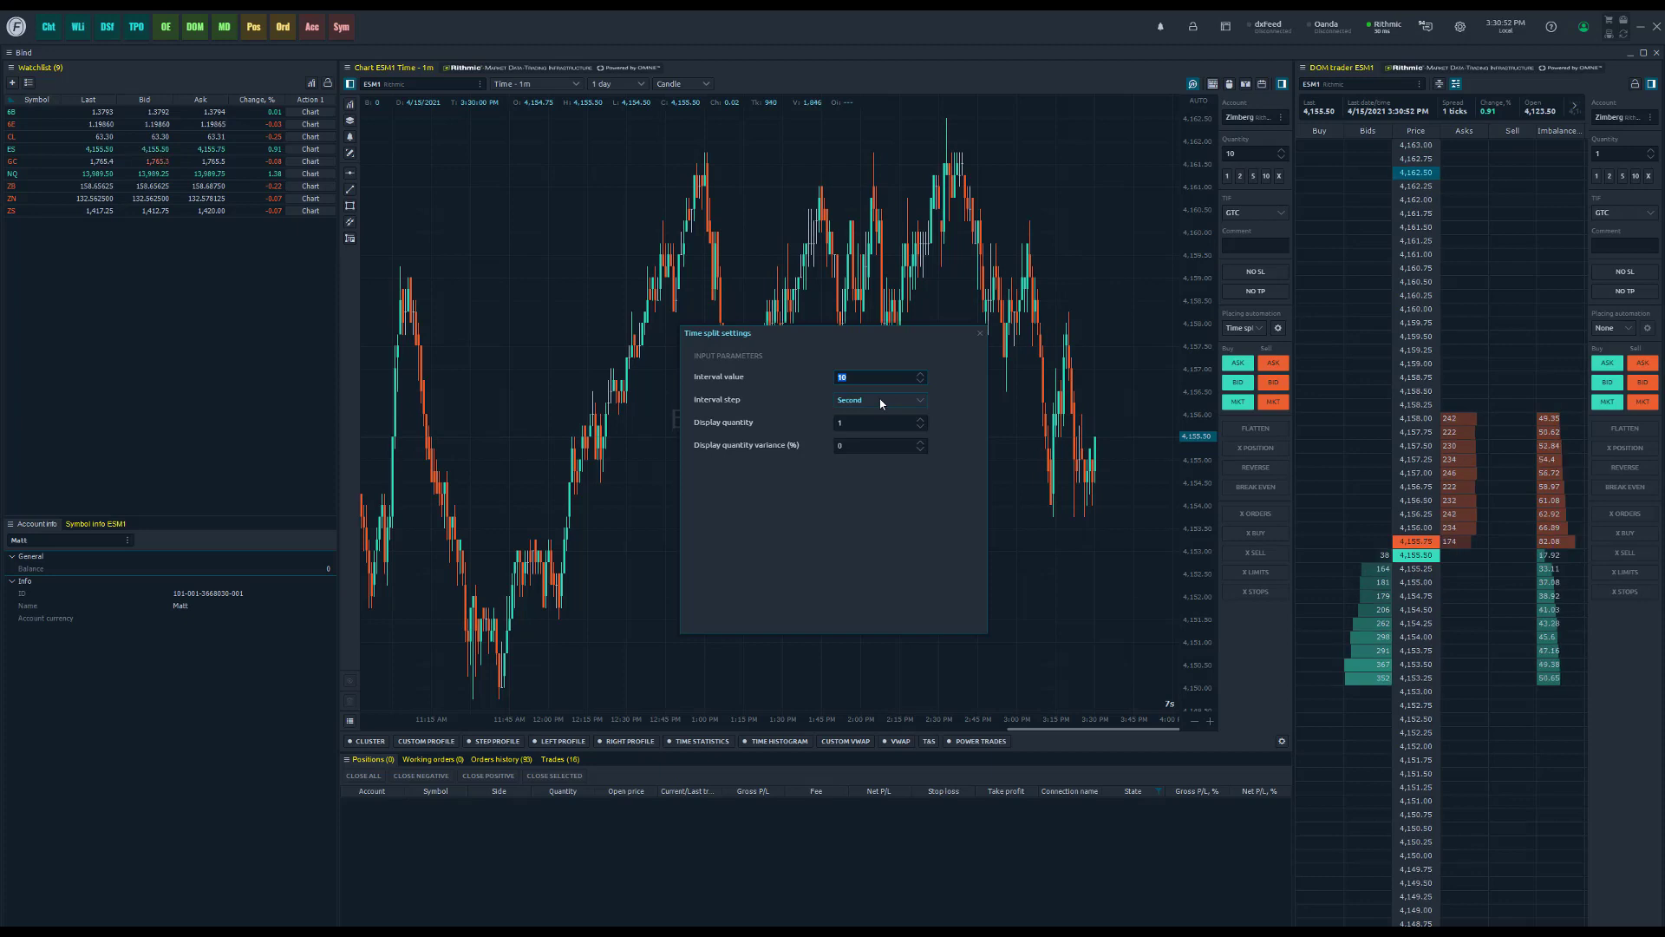
click(873, 366)
click(885, 378)
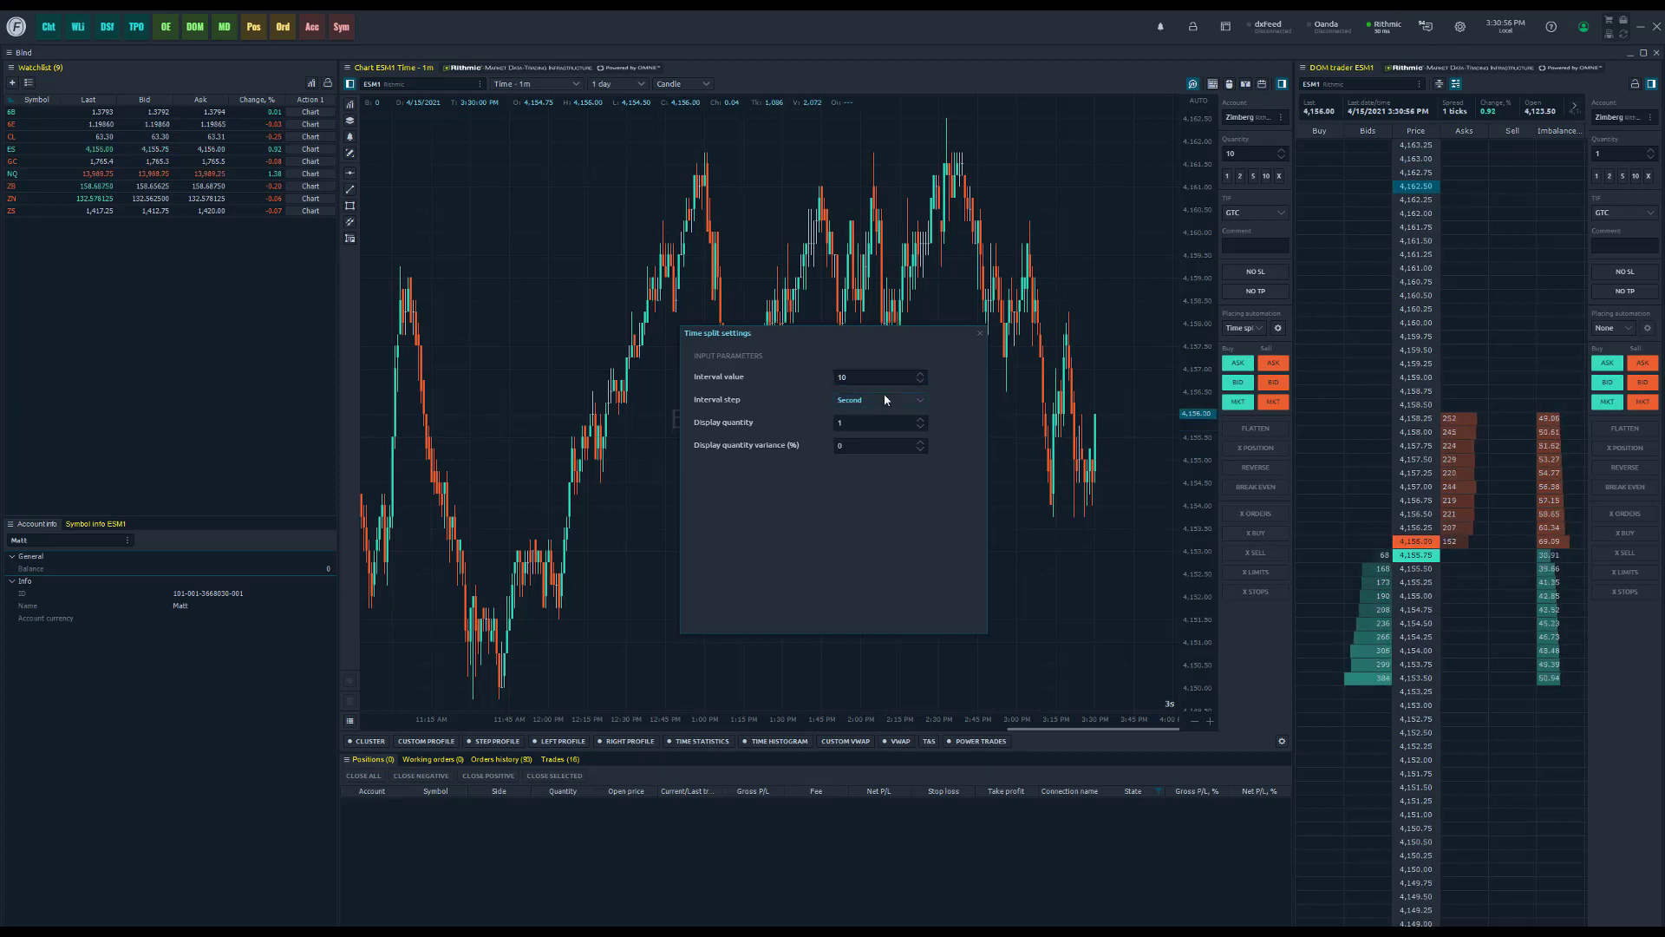
- Try the Minute, Hour and Day interval steps in the Time split settings
click(885, 397)
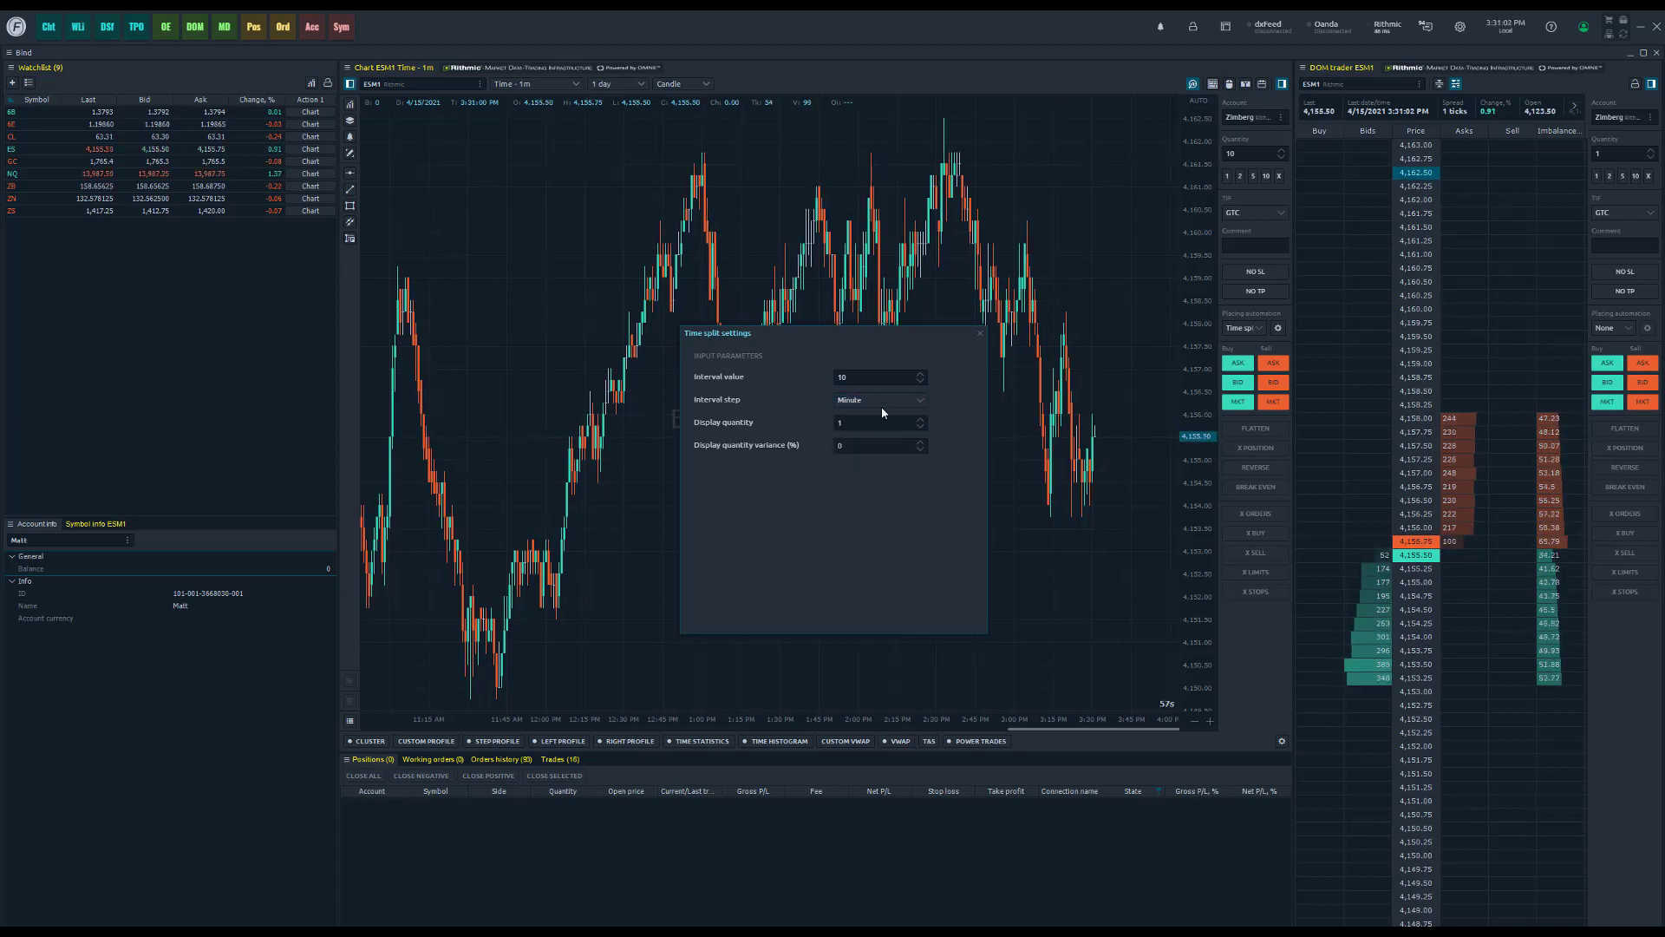
key(shift+Tab)
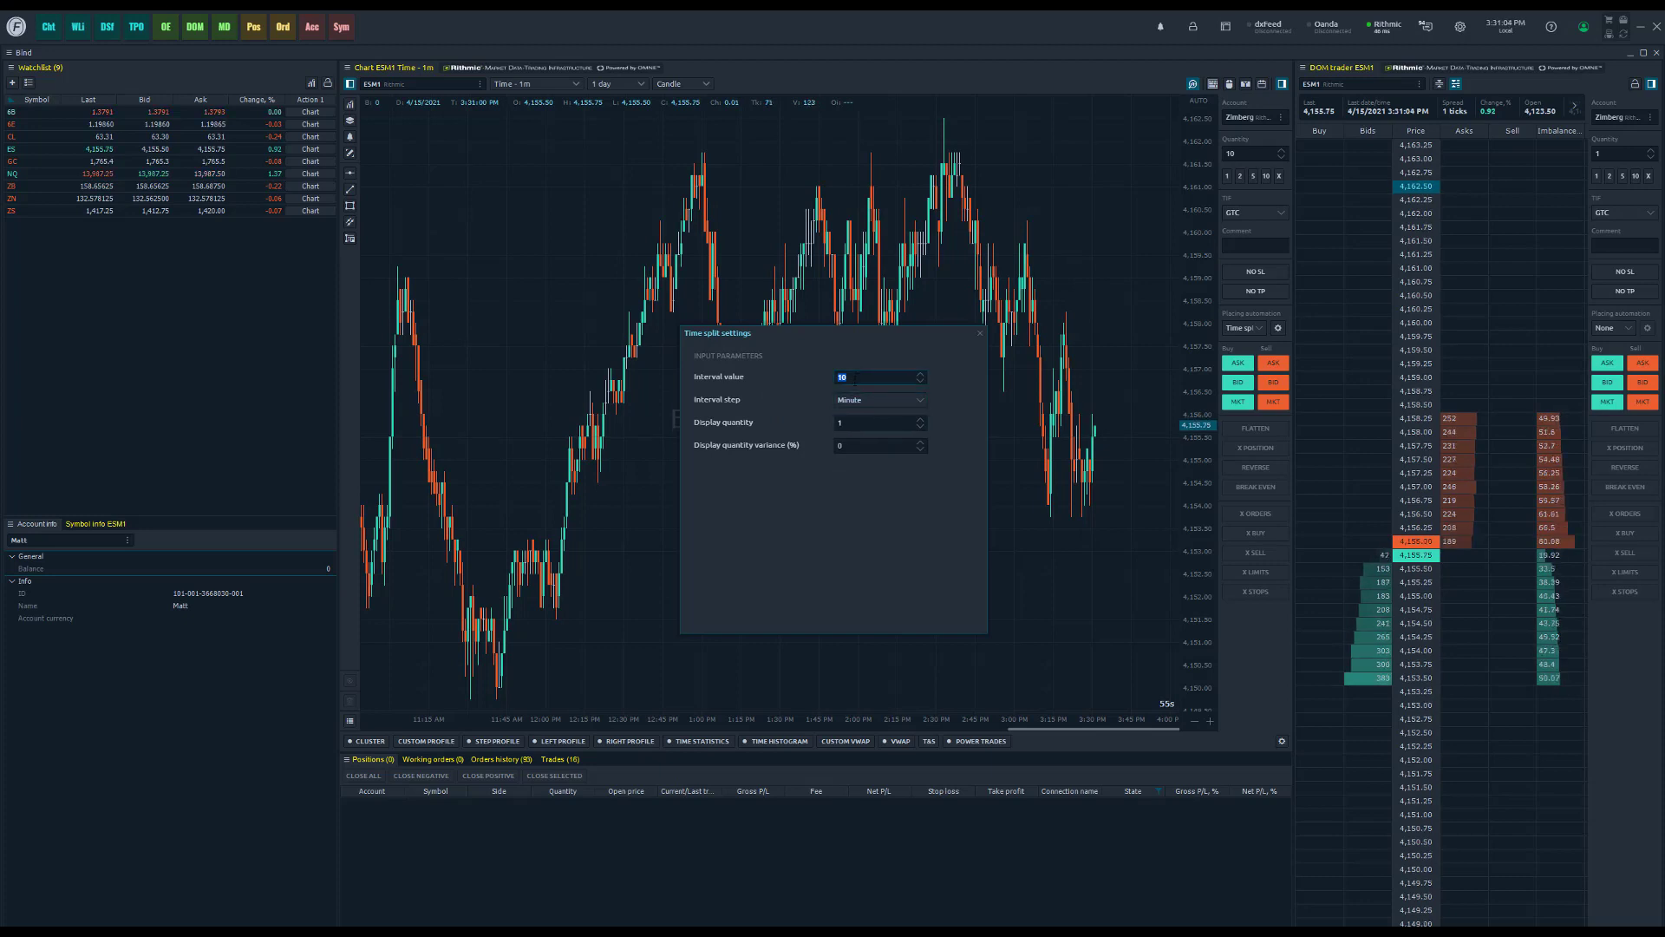
click(909, 400)
click(883, 444)
click(892, 404)
click(872, 461)
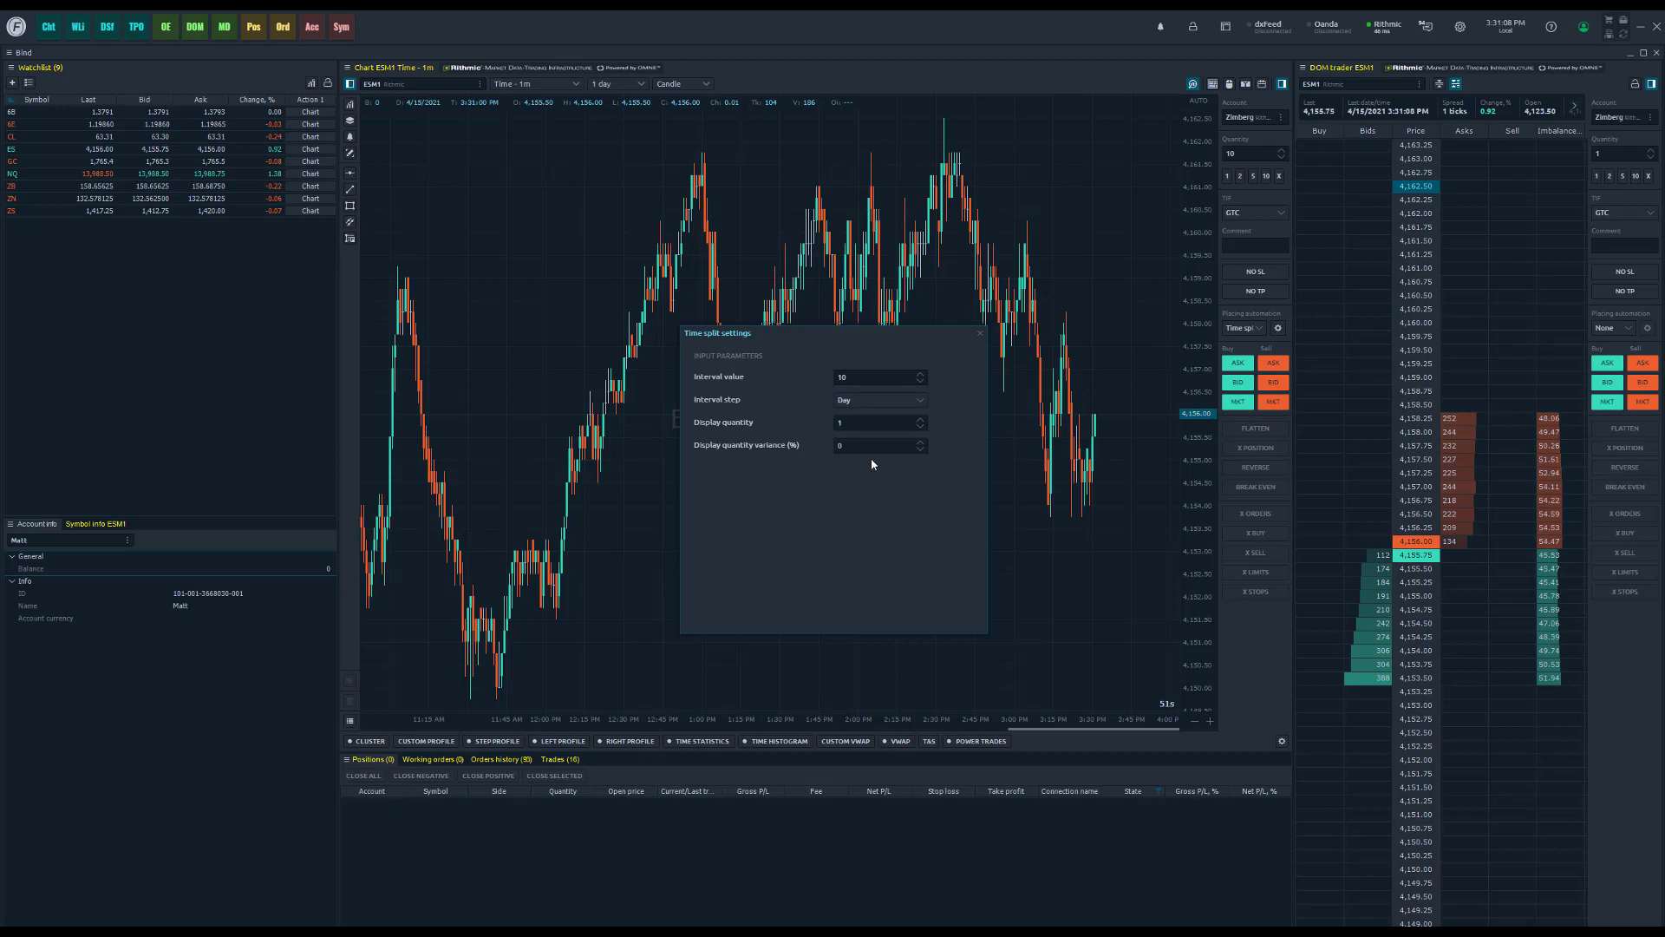
click(882, 406)
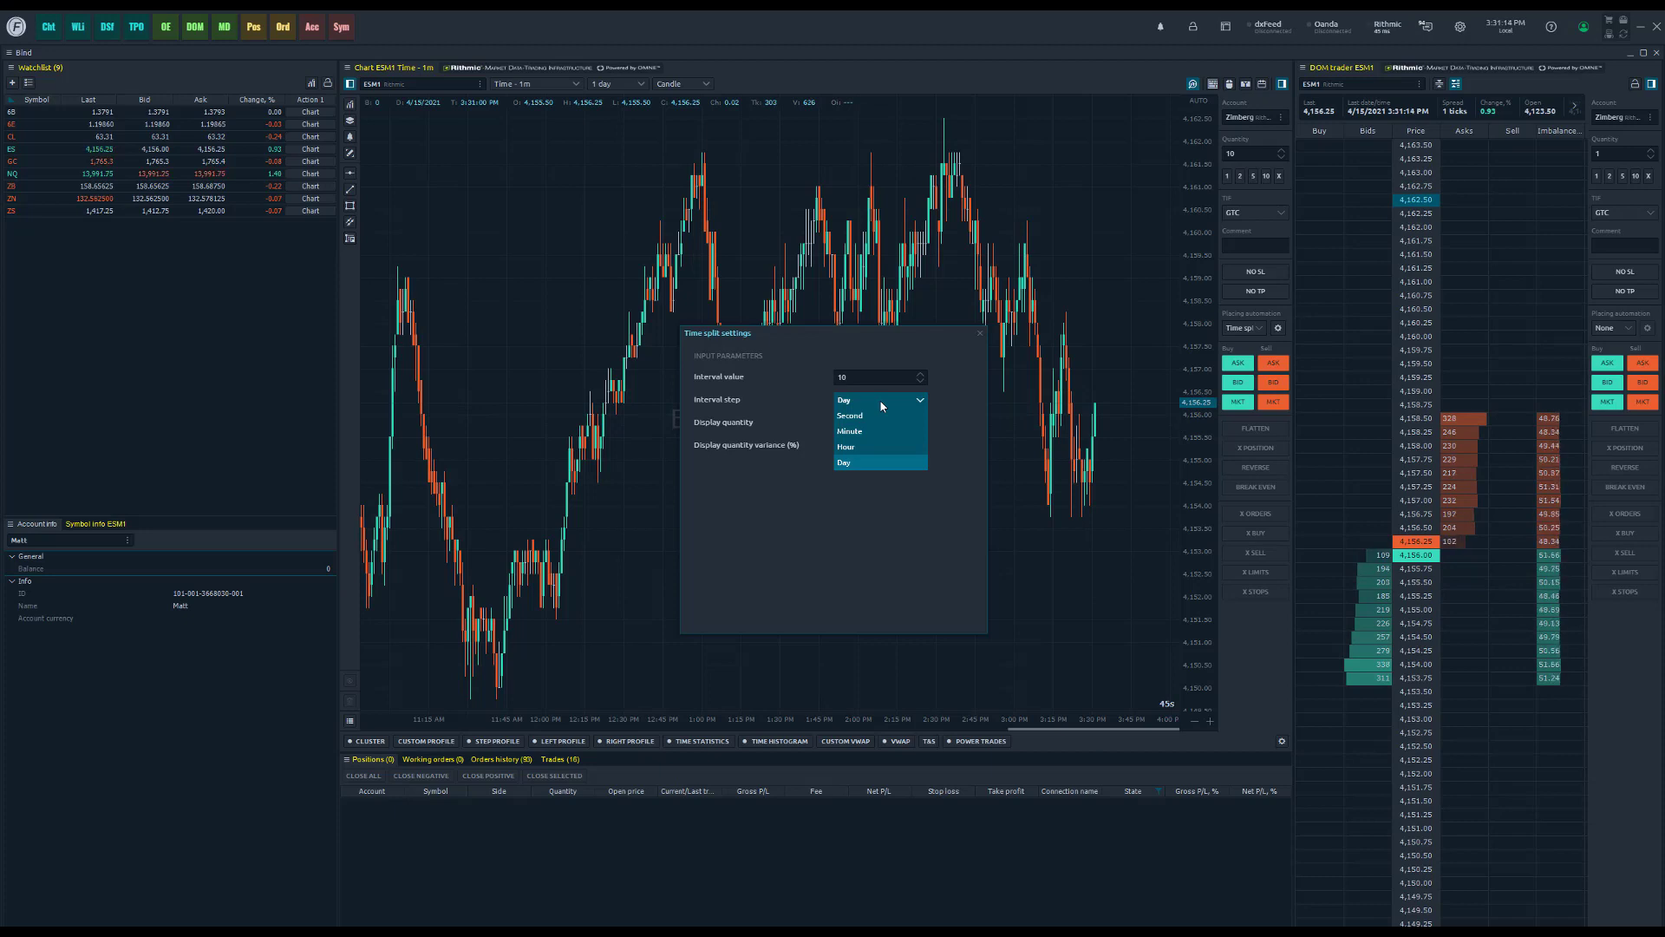
- Set the Time split interval value to 25 and its interval step to Minute
click(881, 378)
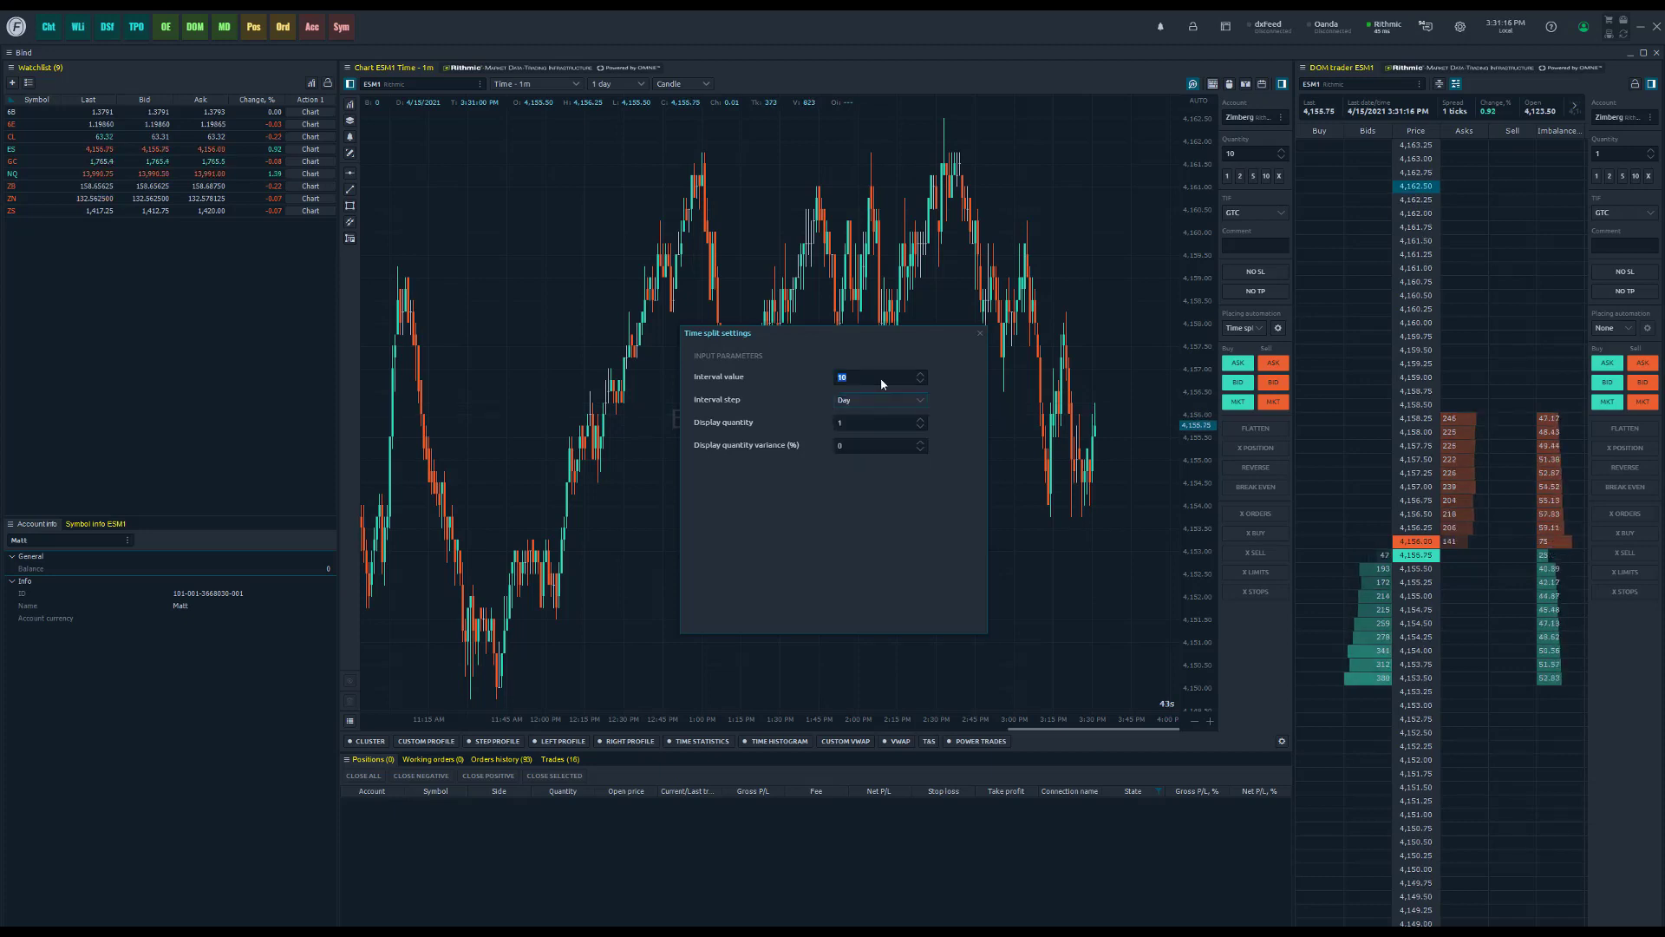
drag(881, 378, 815, 379)
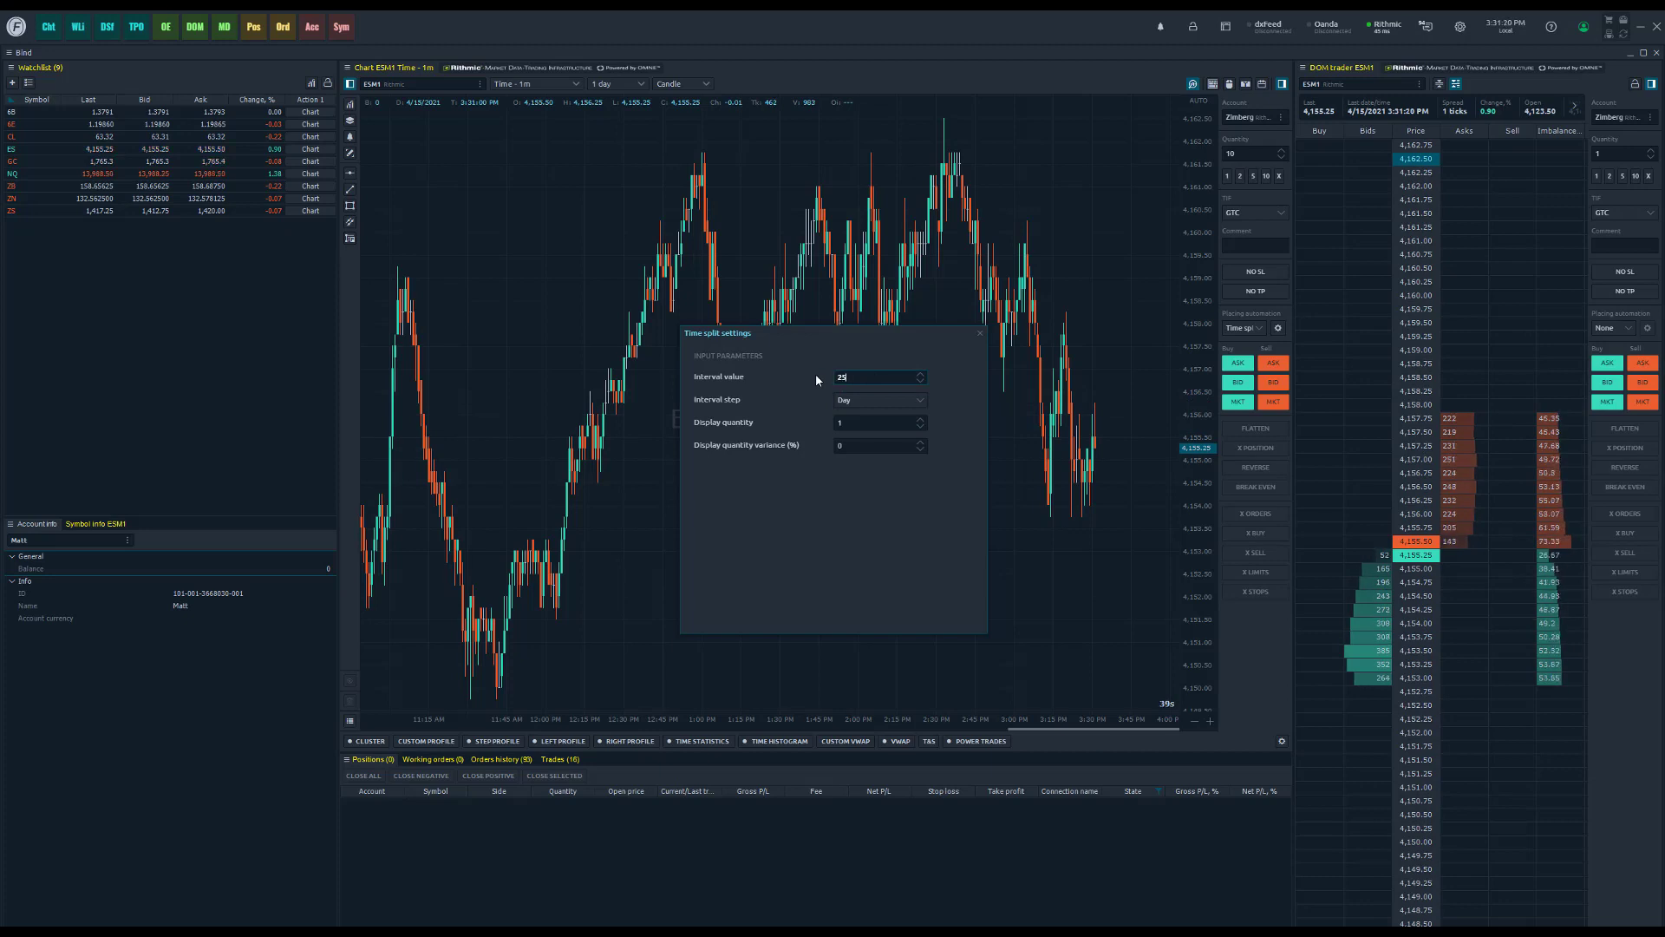
click(845, 402)
click(850, 432)
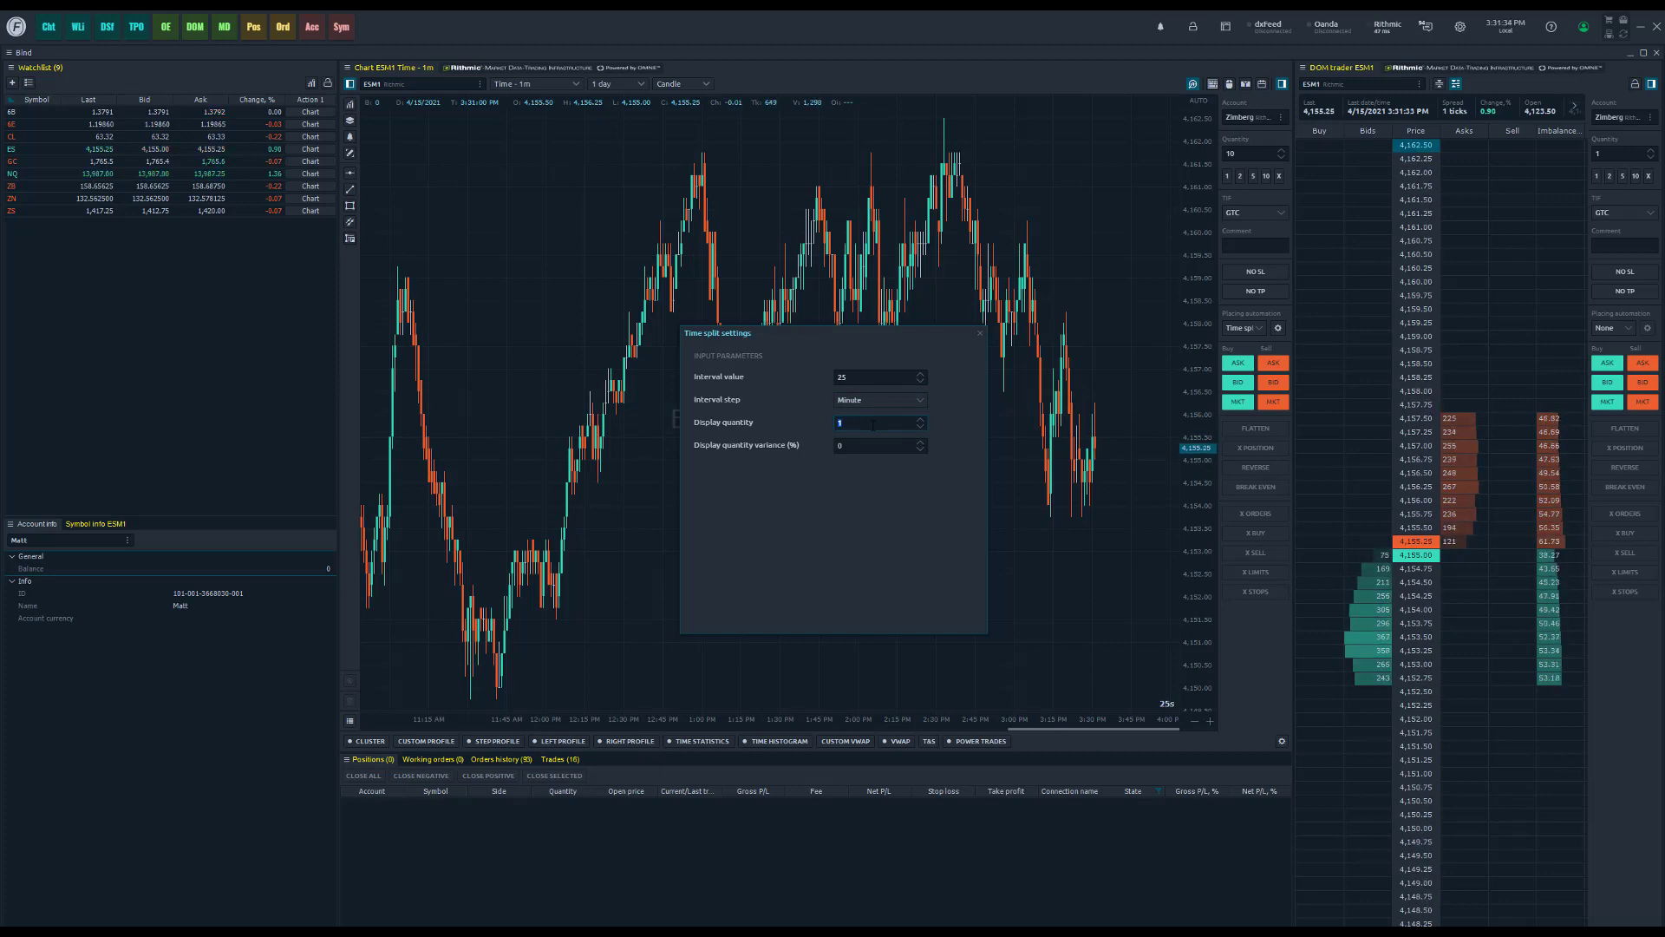
- Set the Time split interval value to 10 and its interval step to Second
click(855, 377)
double_click(841, 377)
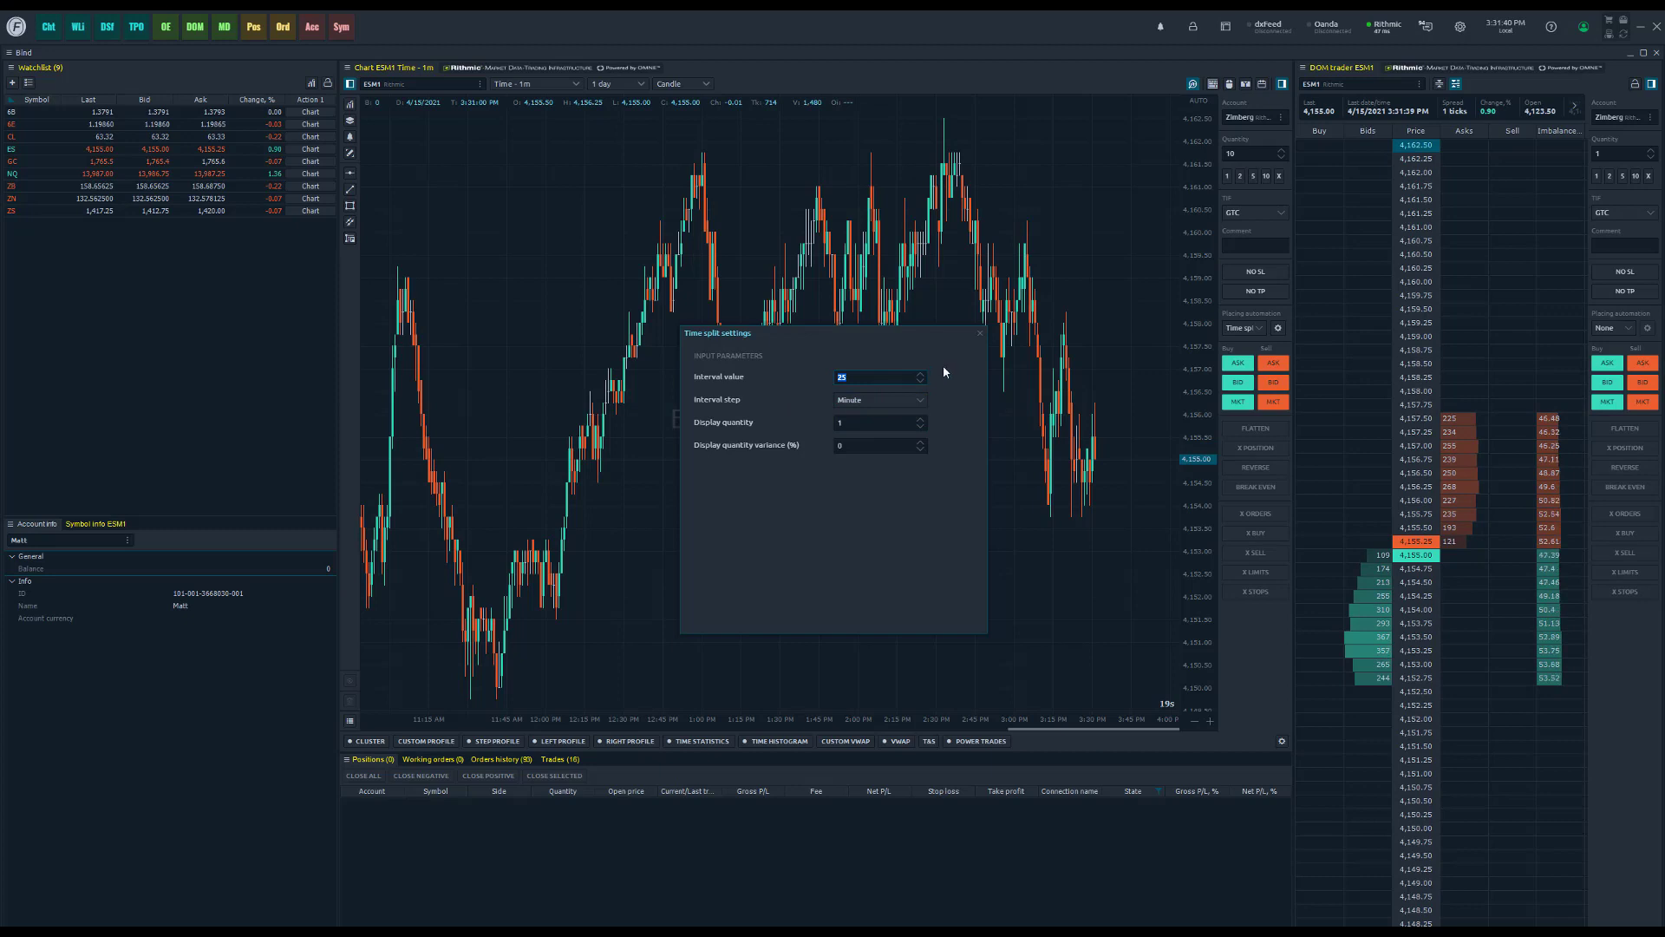
text(10)
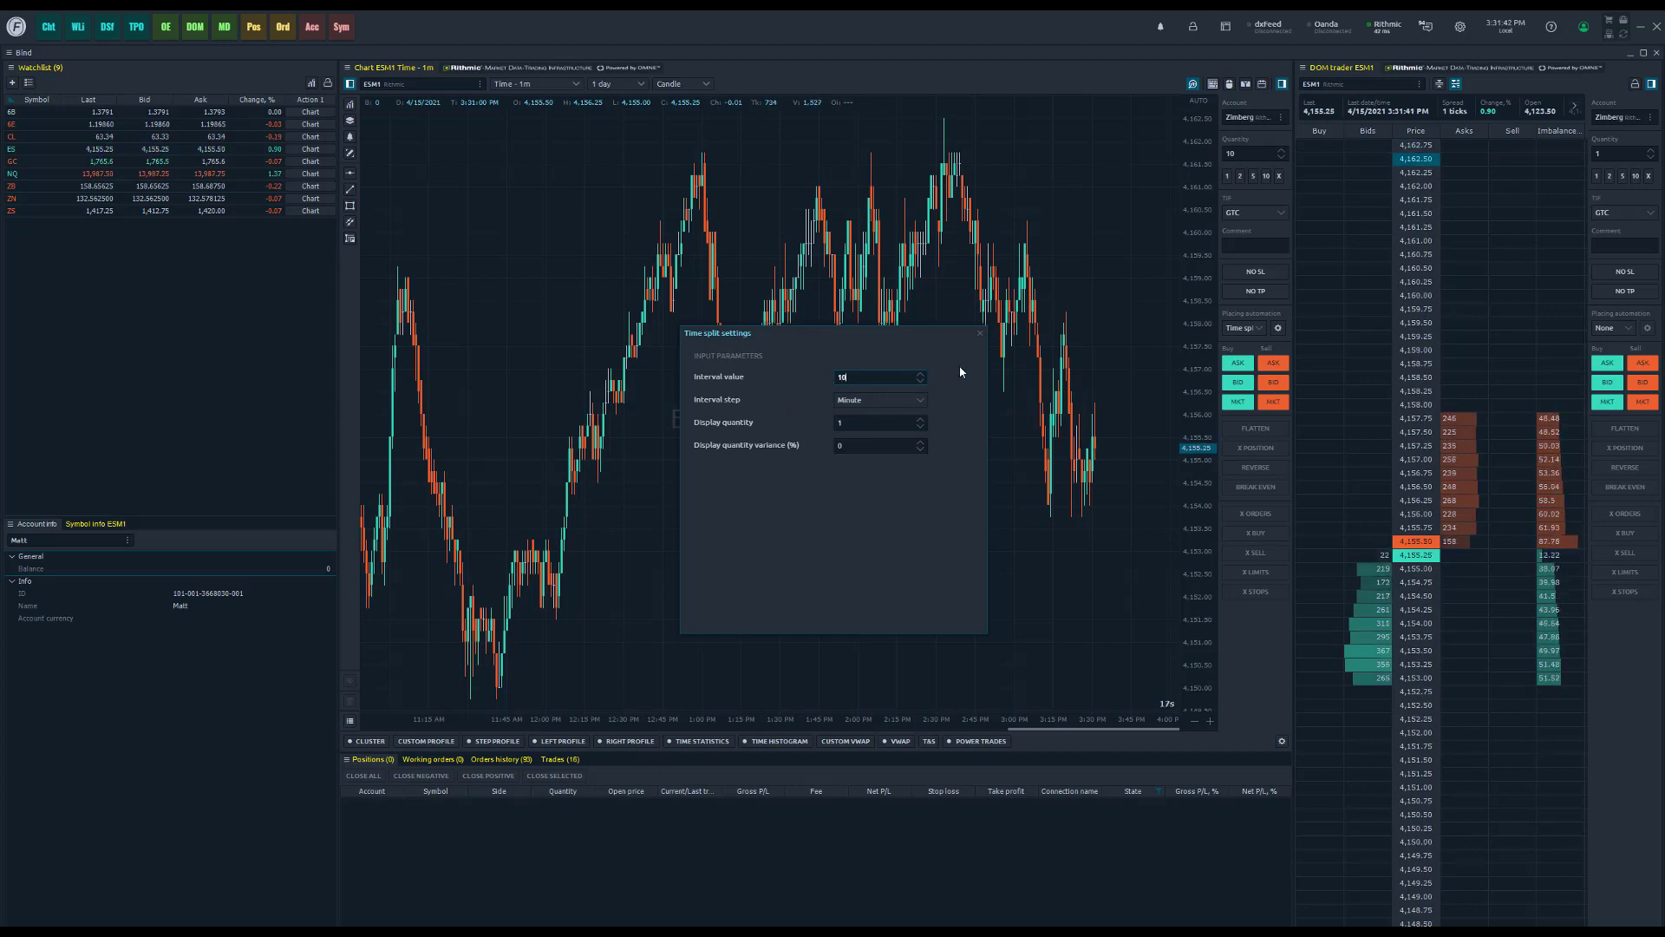
click(907, 399)
click(894, 414)
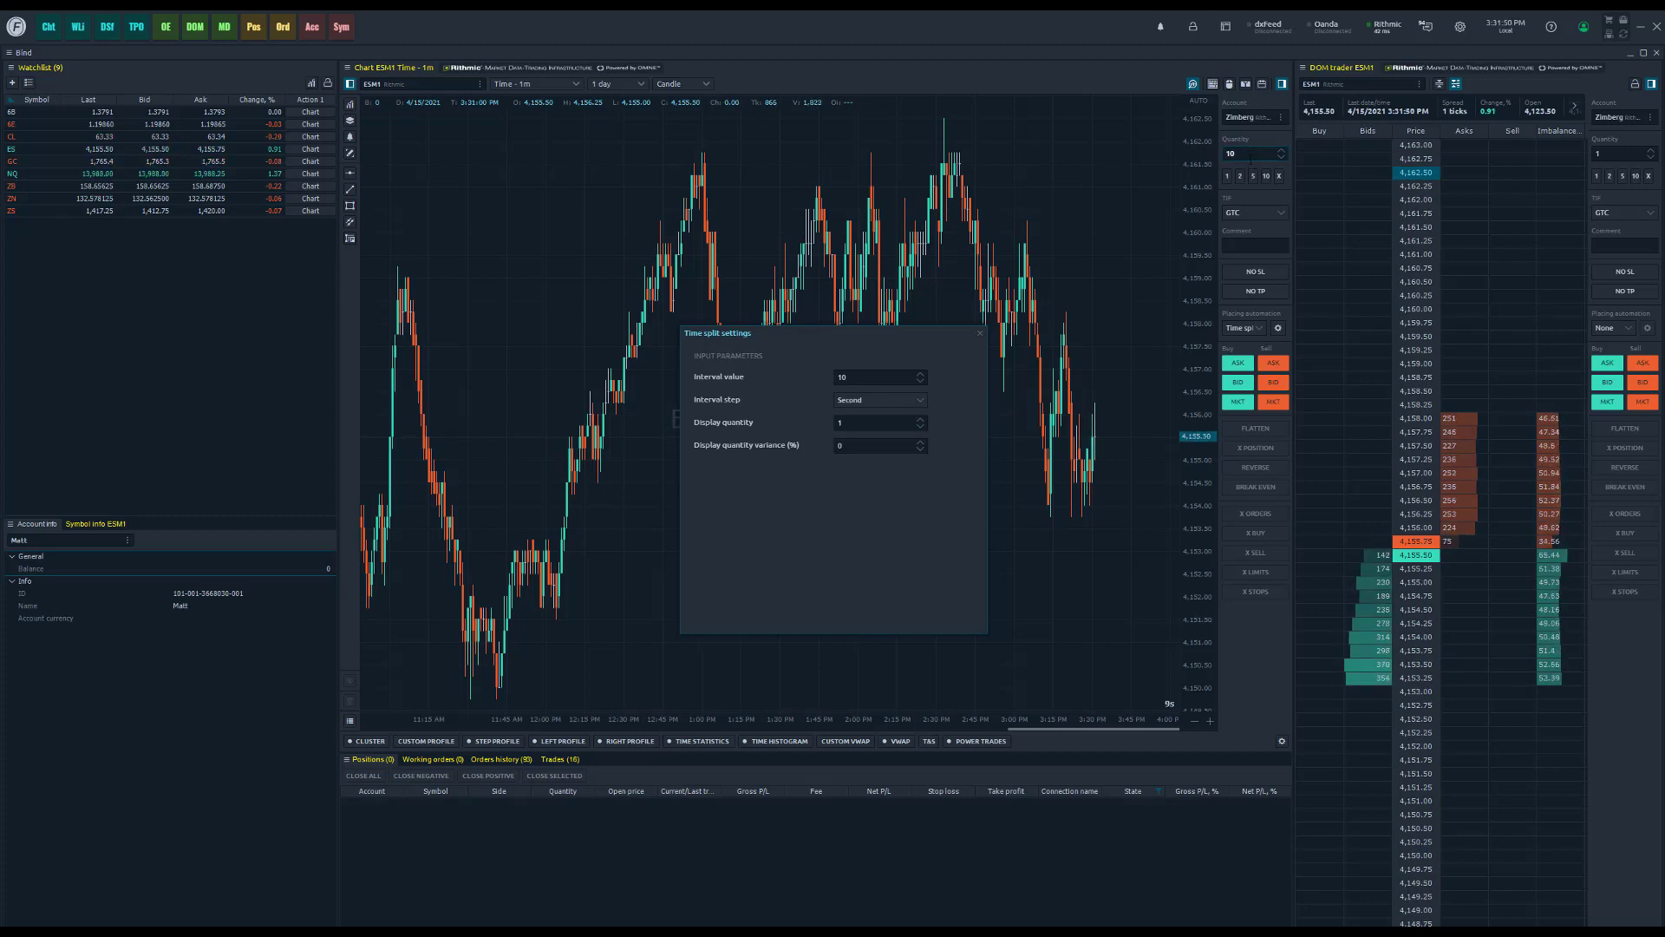
double_click(847, 377)
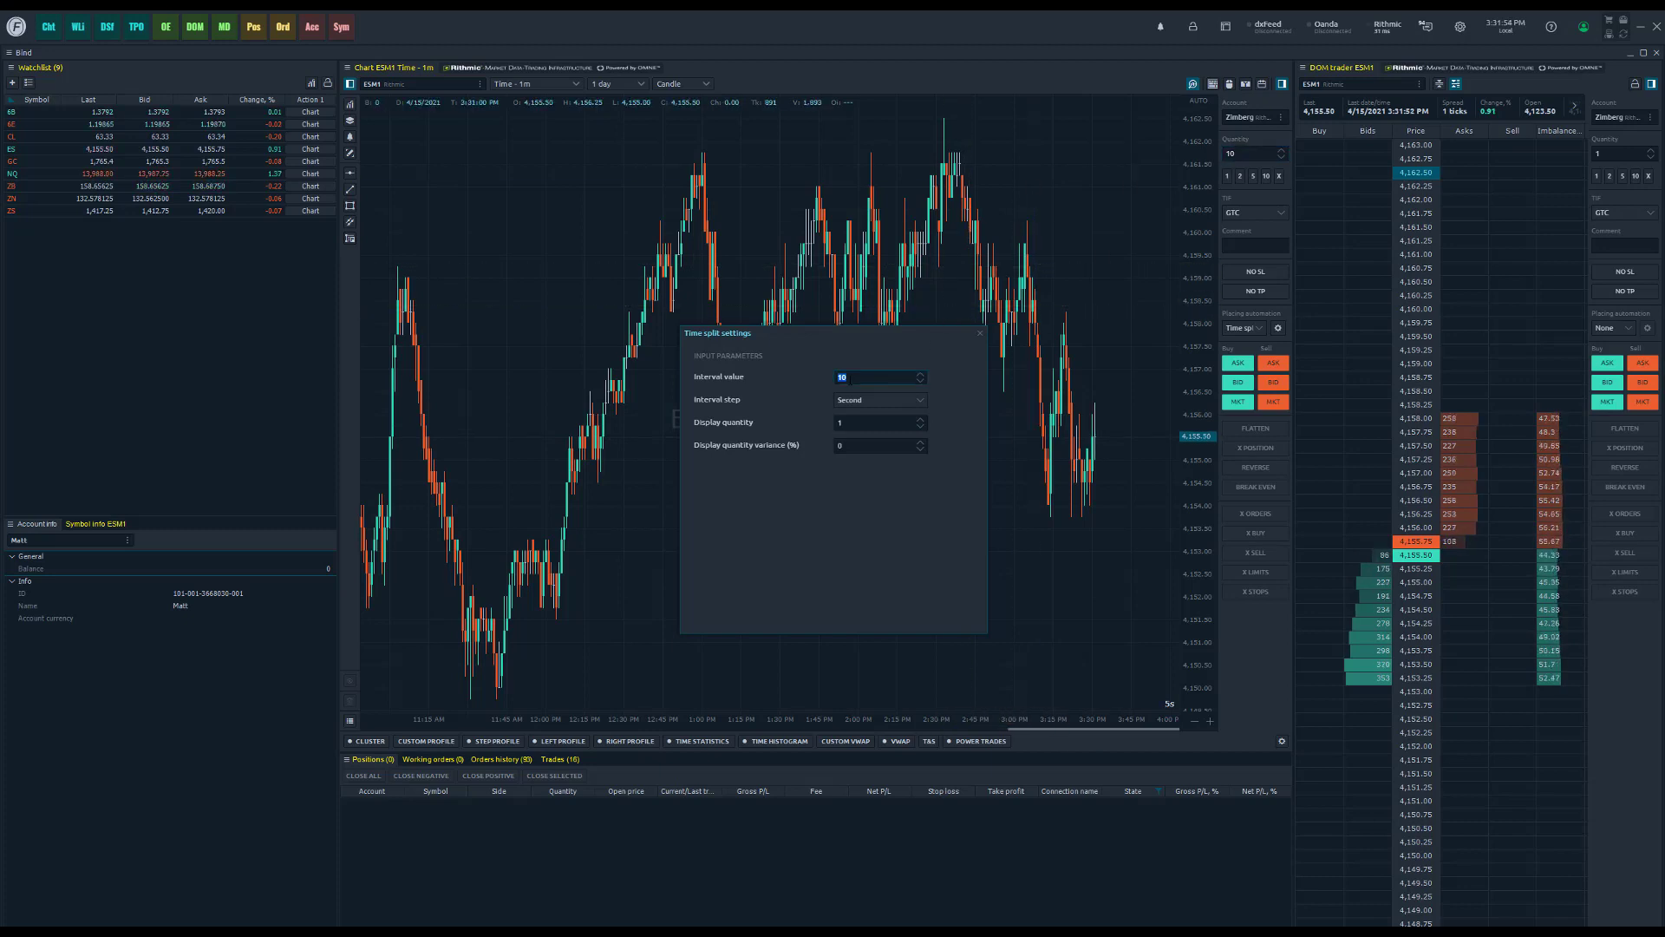
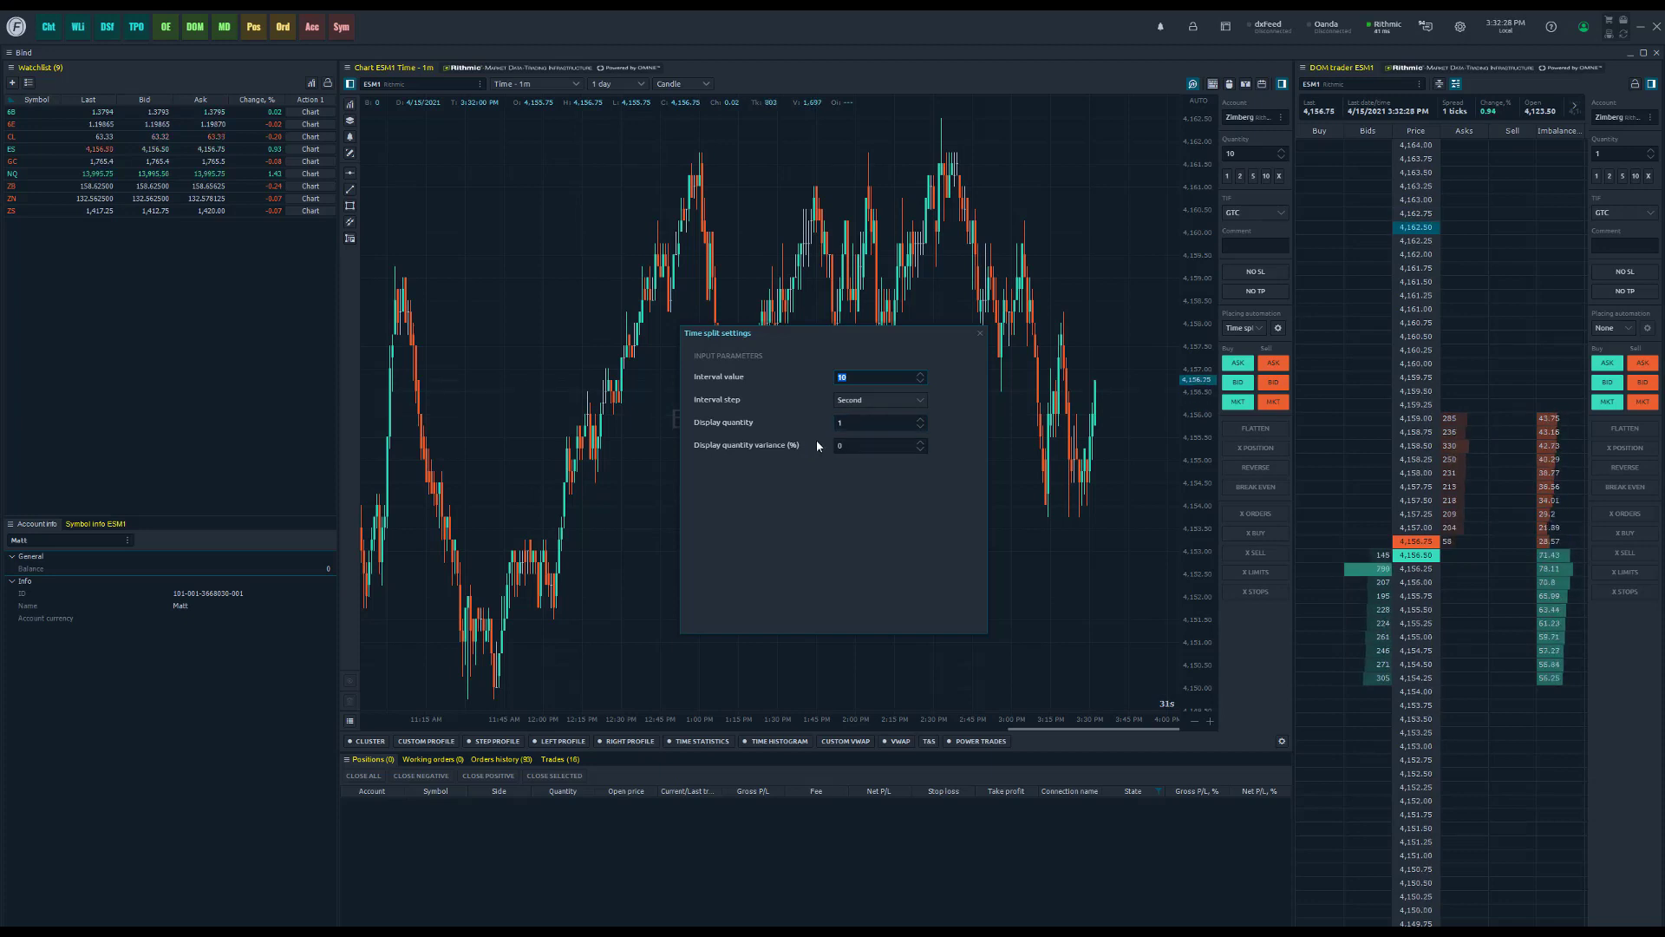
- Set the Time split display quantity to 2 and close the settings
click(851, 447)
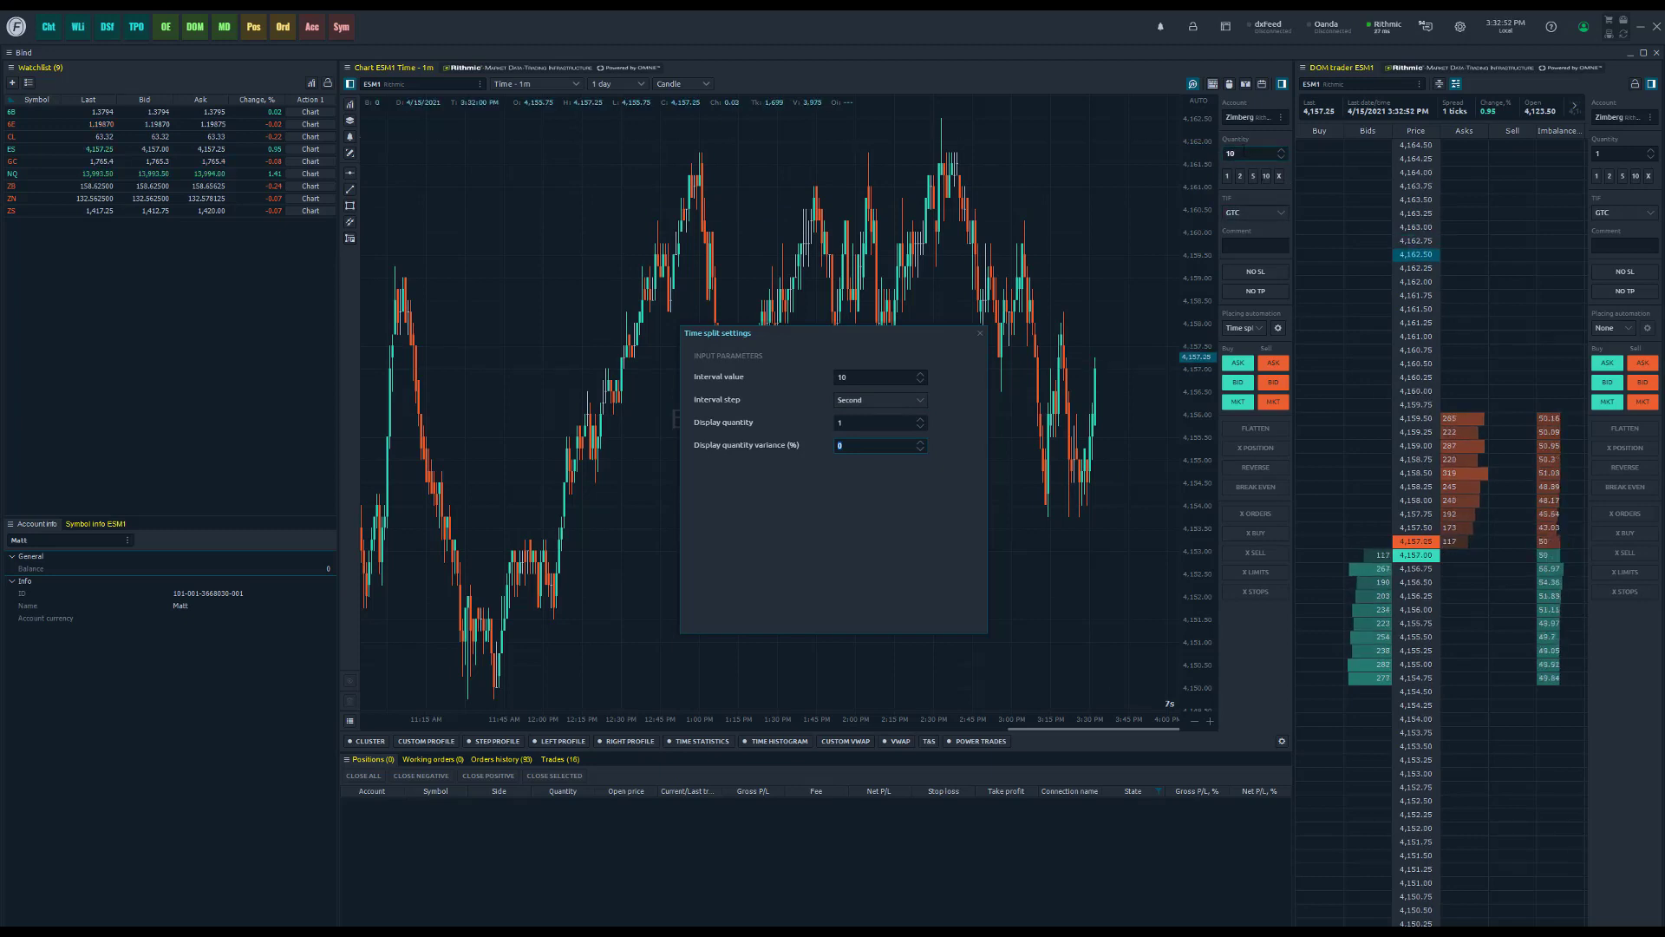
click(861, 423)
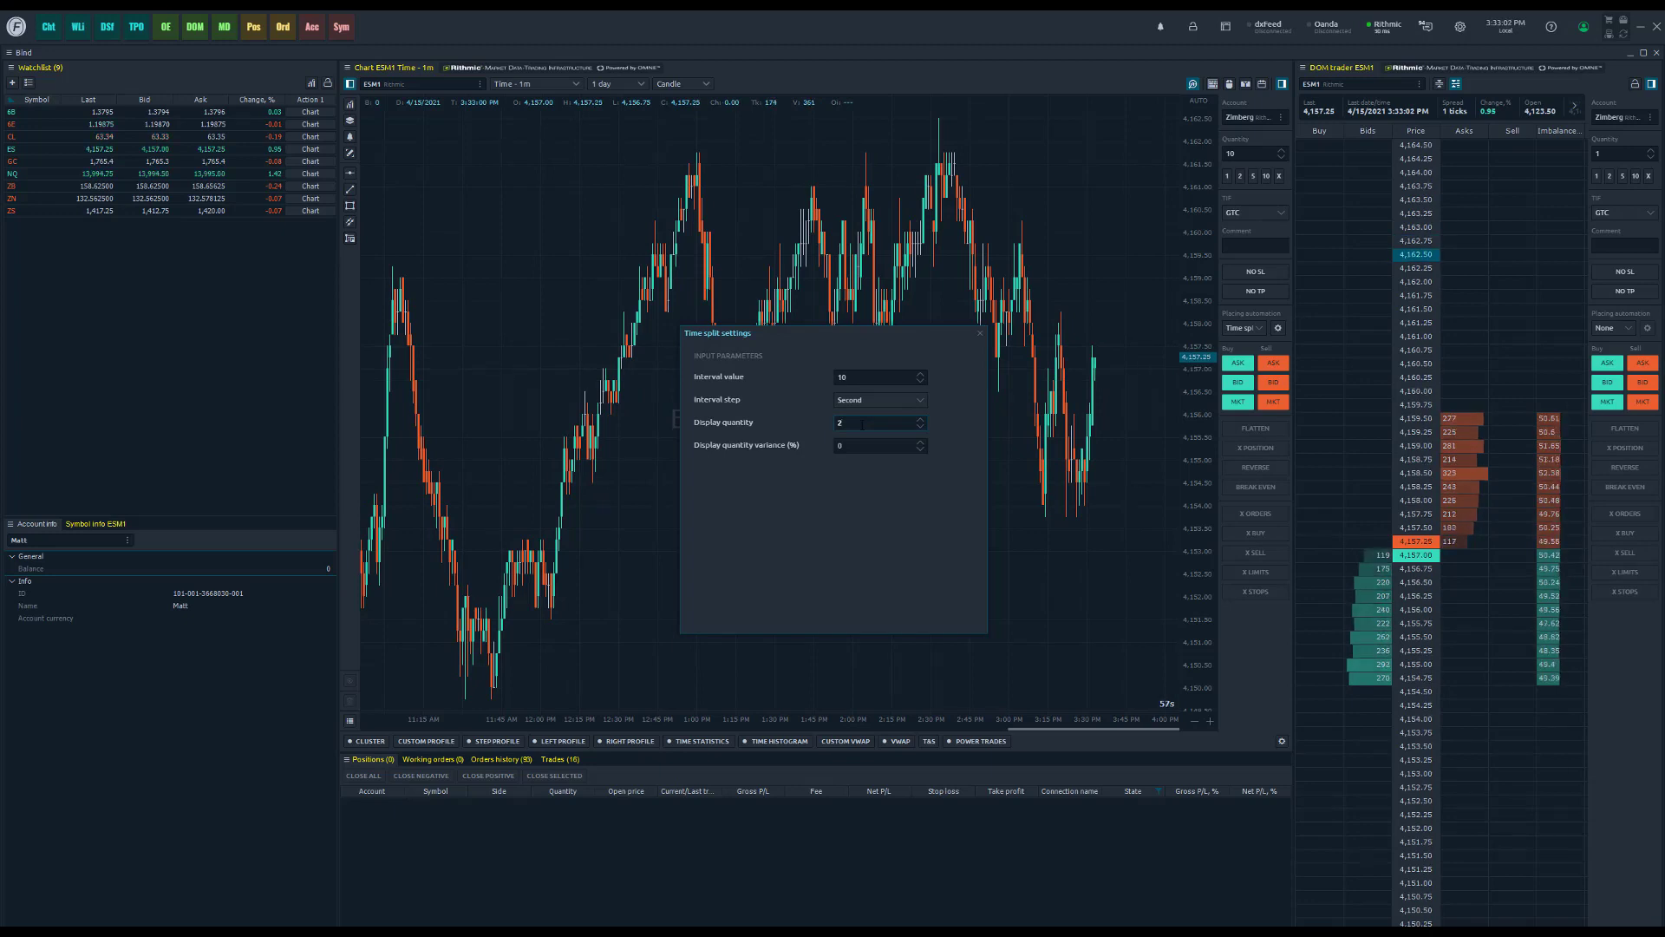
key(Return)
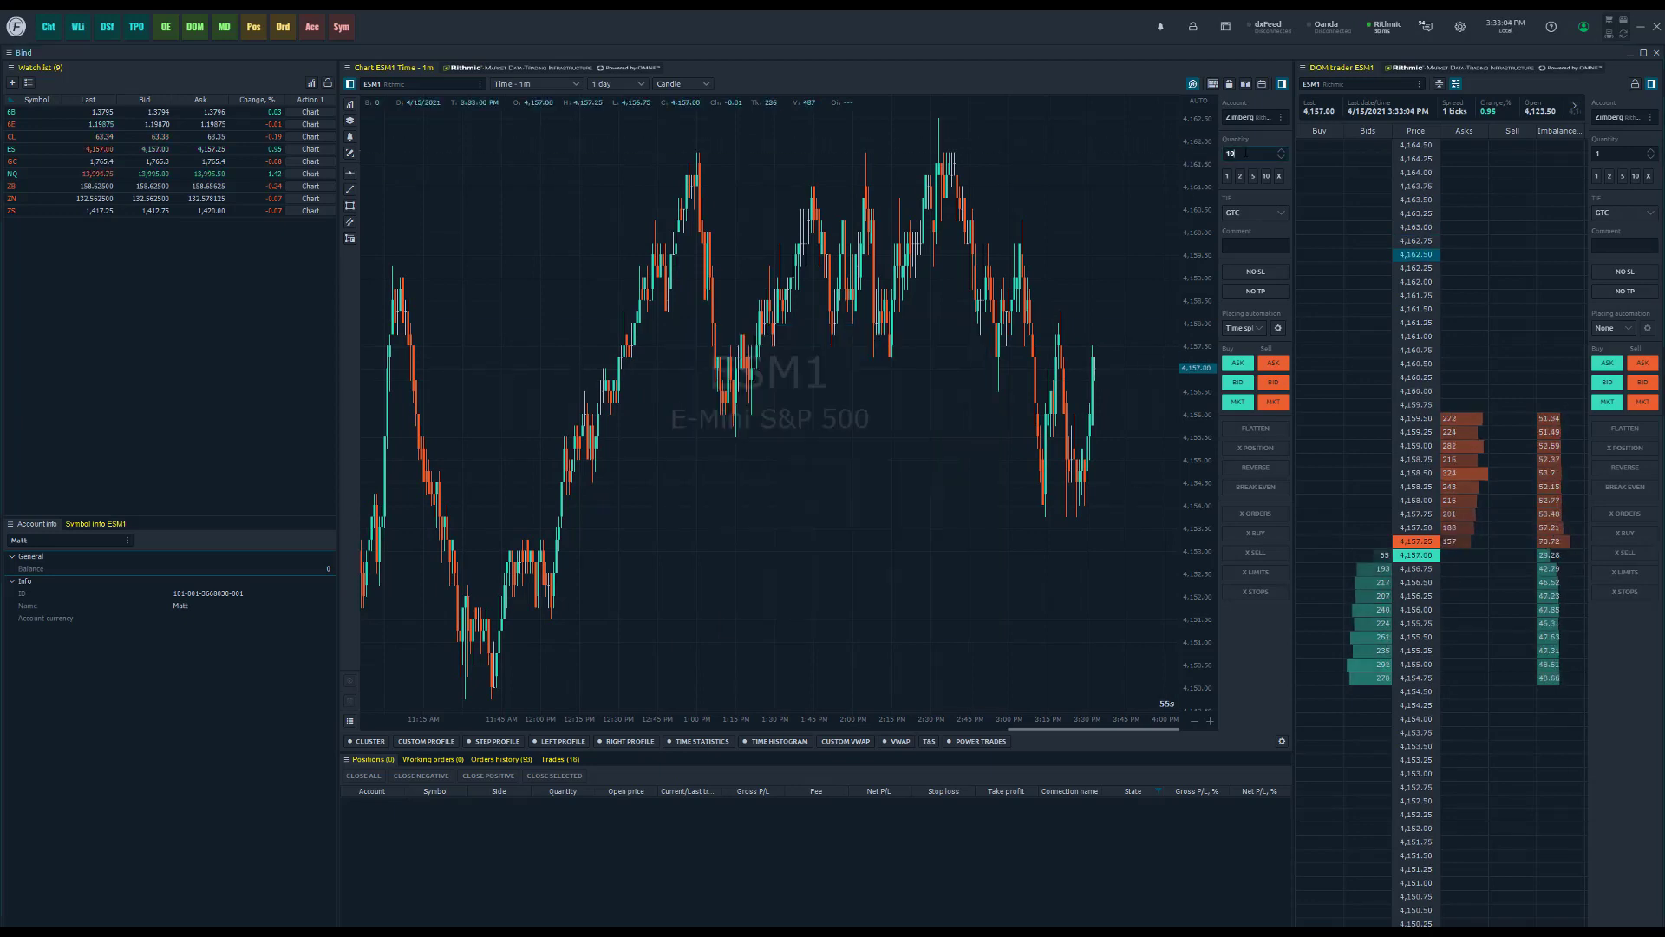
- Set the chart's order quantity to 9 and review the display quantity and variance in the Time split settings
scroll(1247, 153, down, 1)
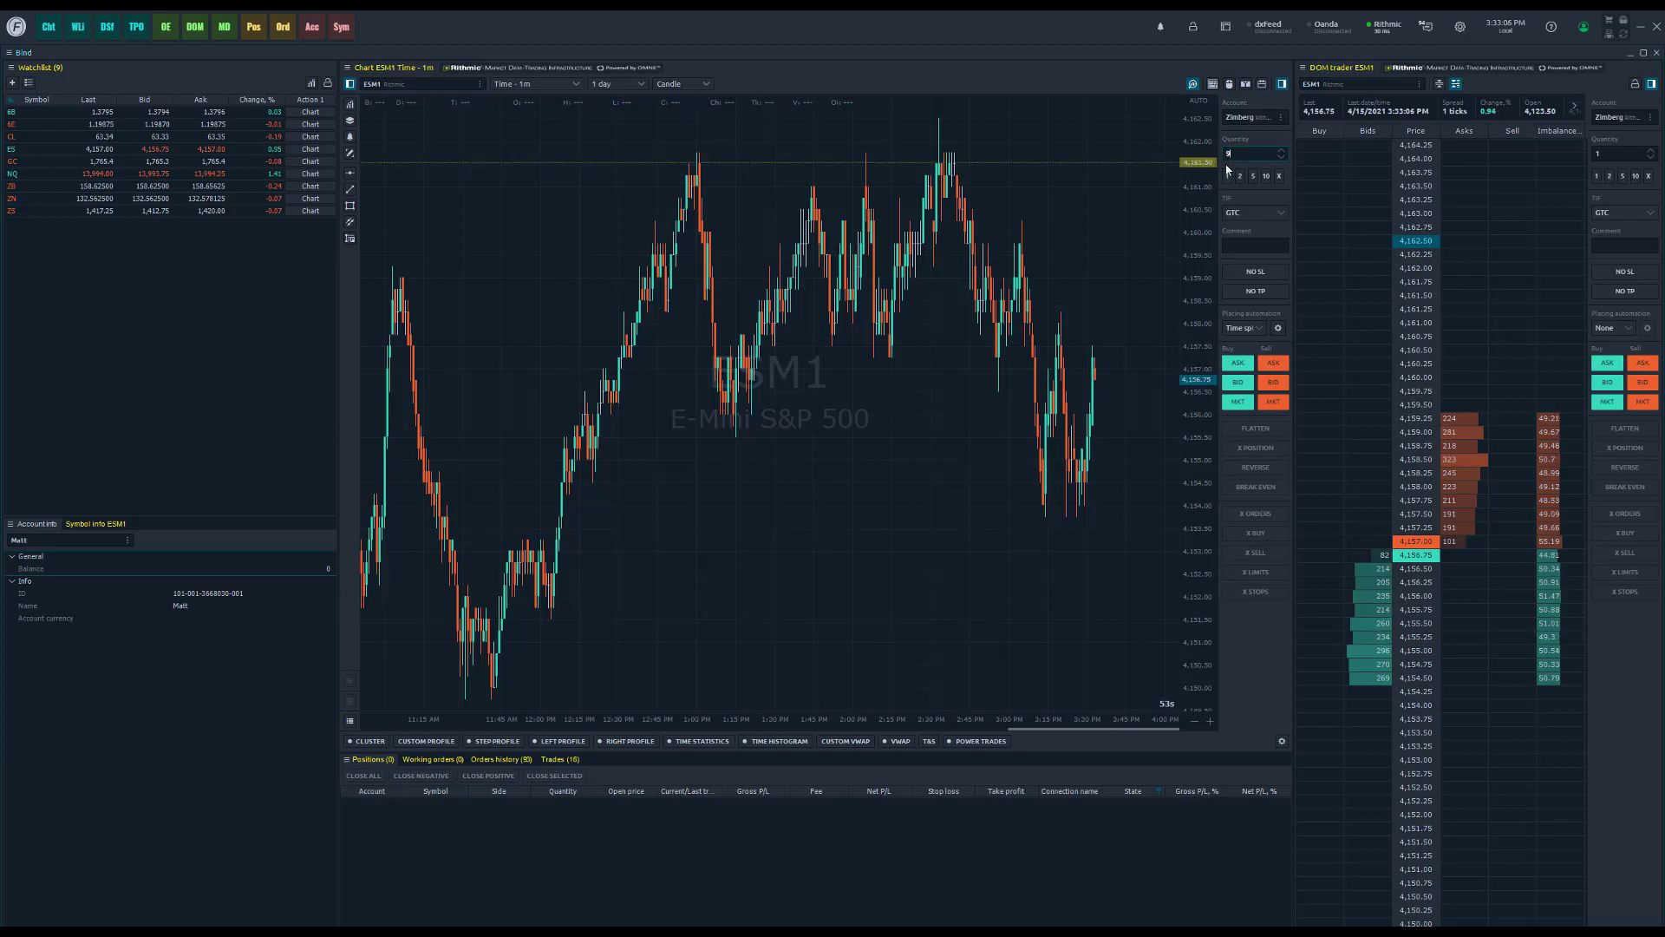
click(1279, 330)
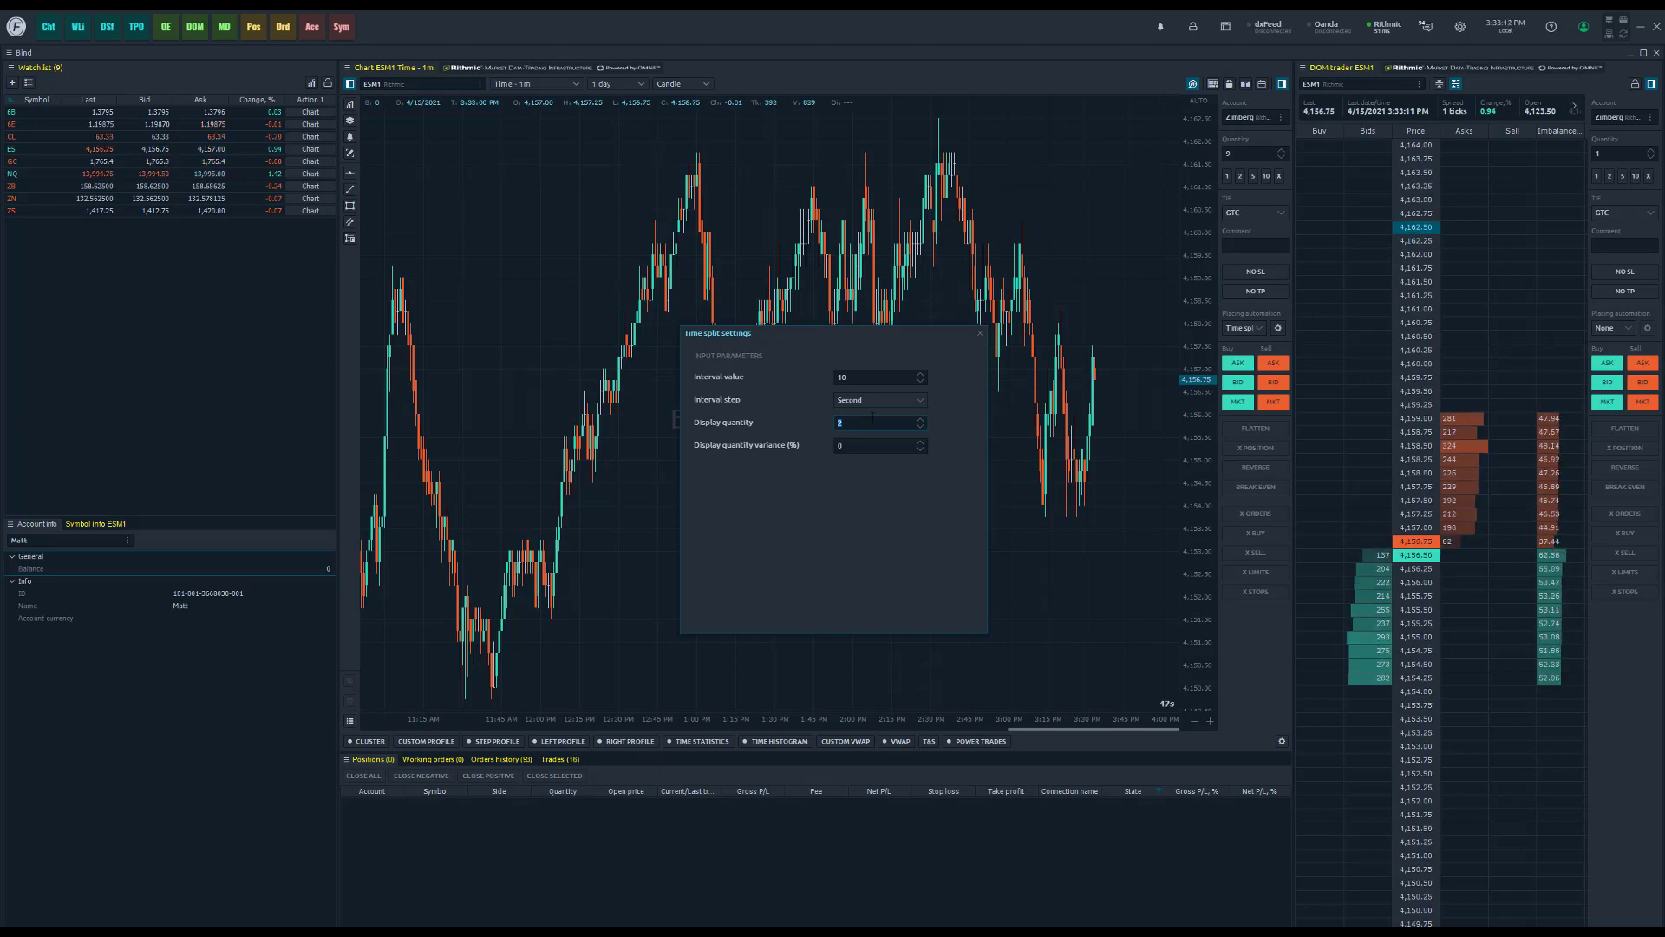
key(Tab)
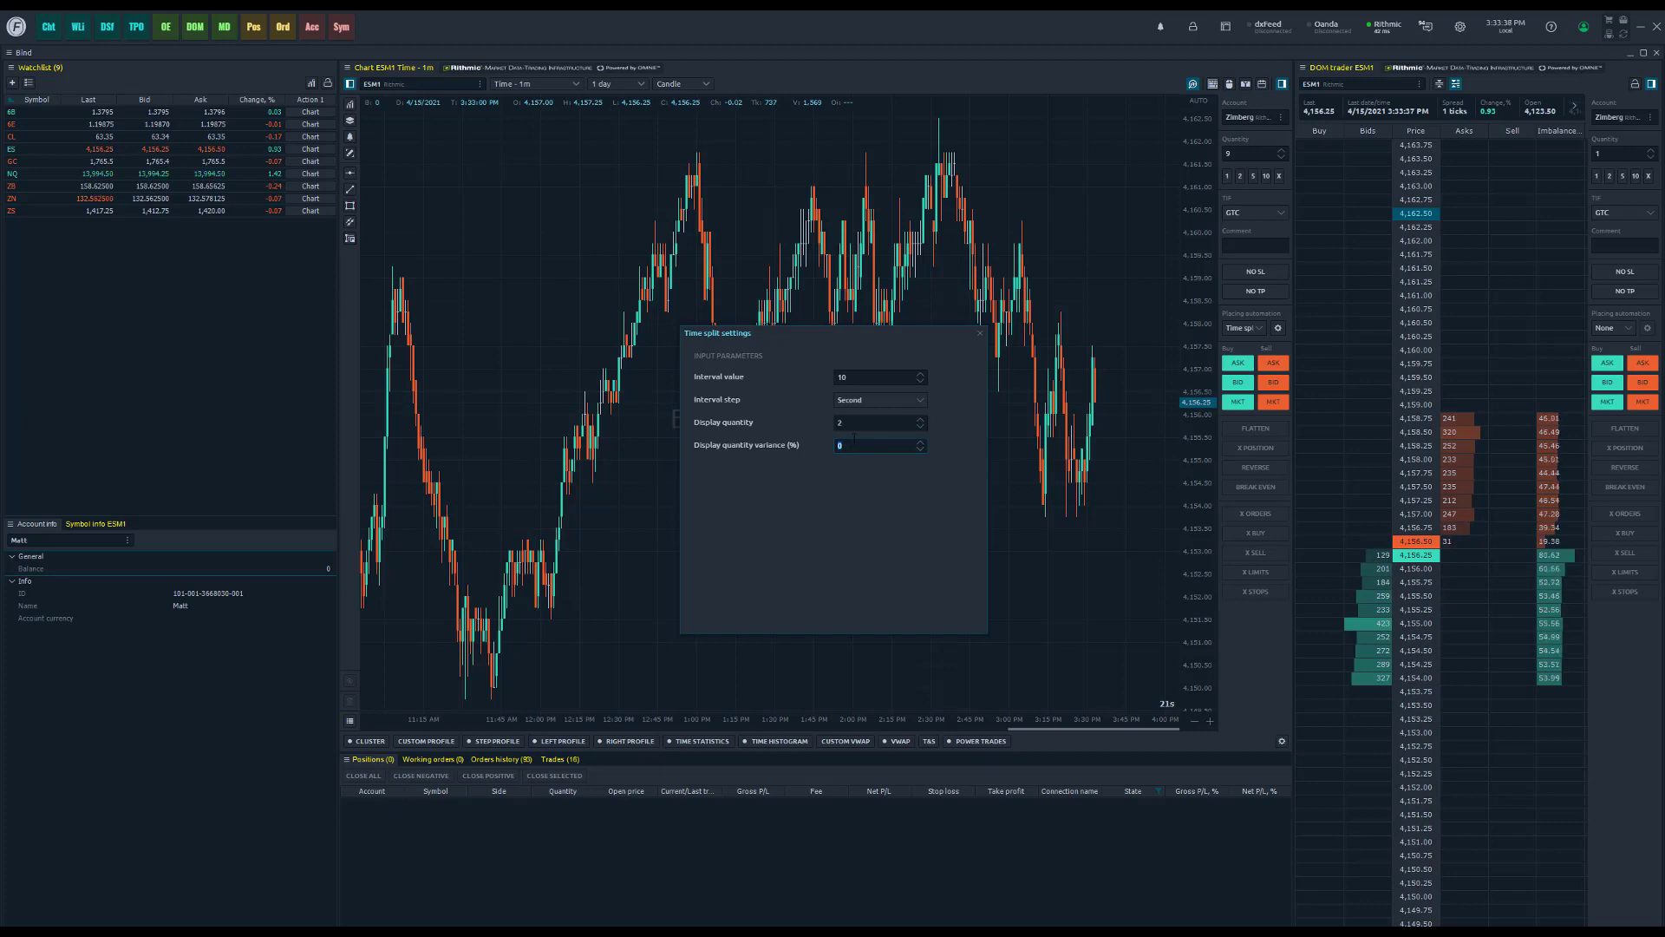
click(980, 333)
- Set the chart's order quantity to 10 and place a confirmed market buy on ESM1 with Time split
click(1266, 175)
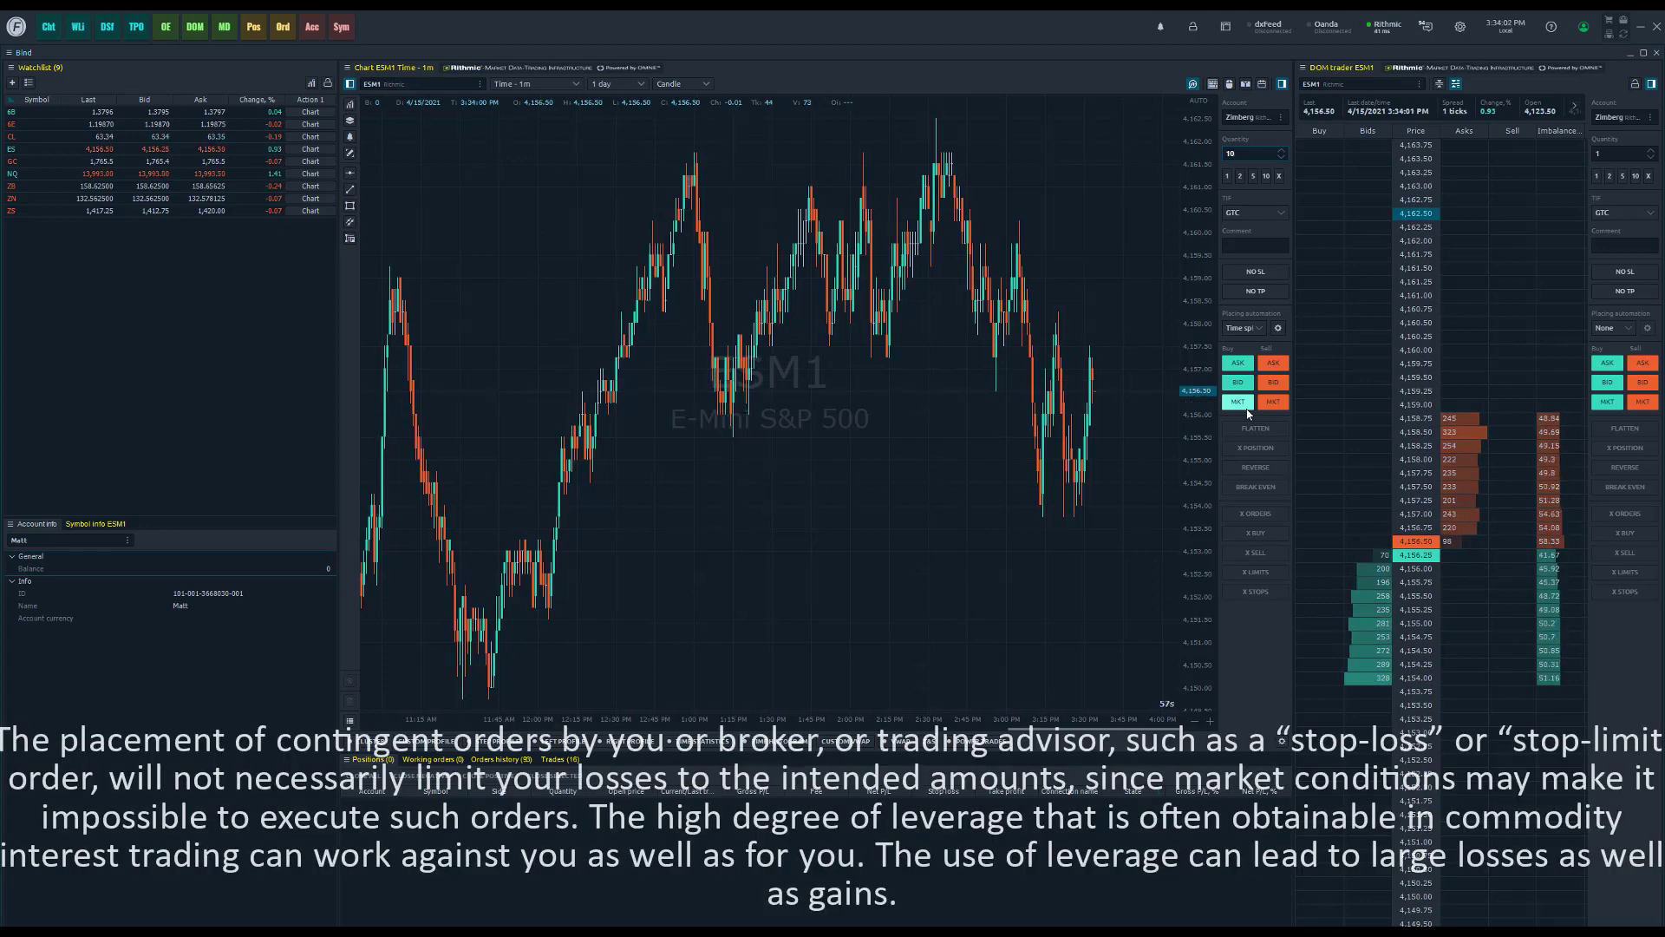
click(1246, 404)
click(838, 483)
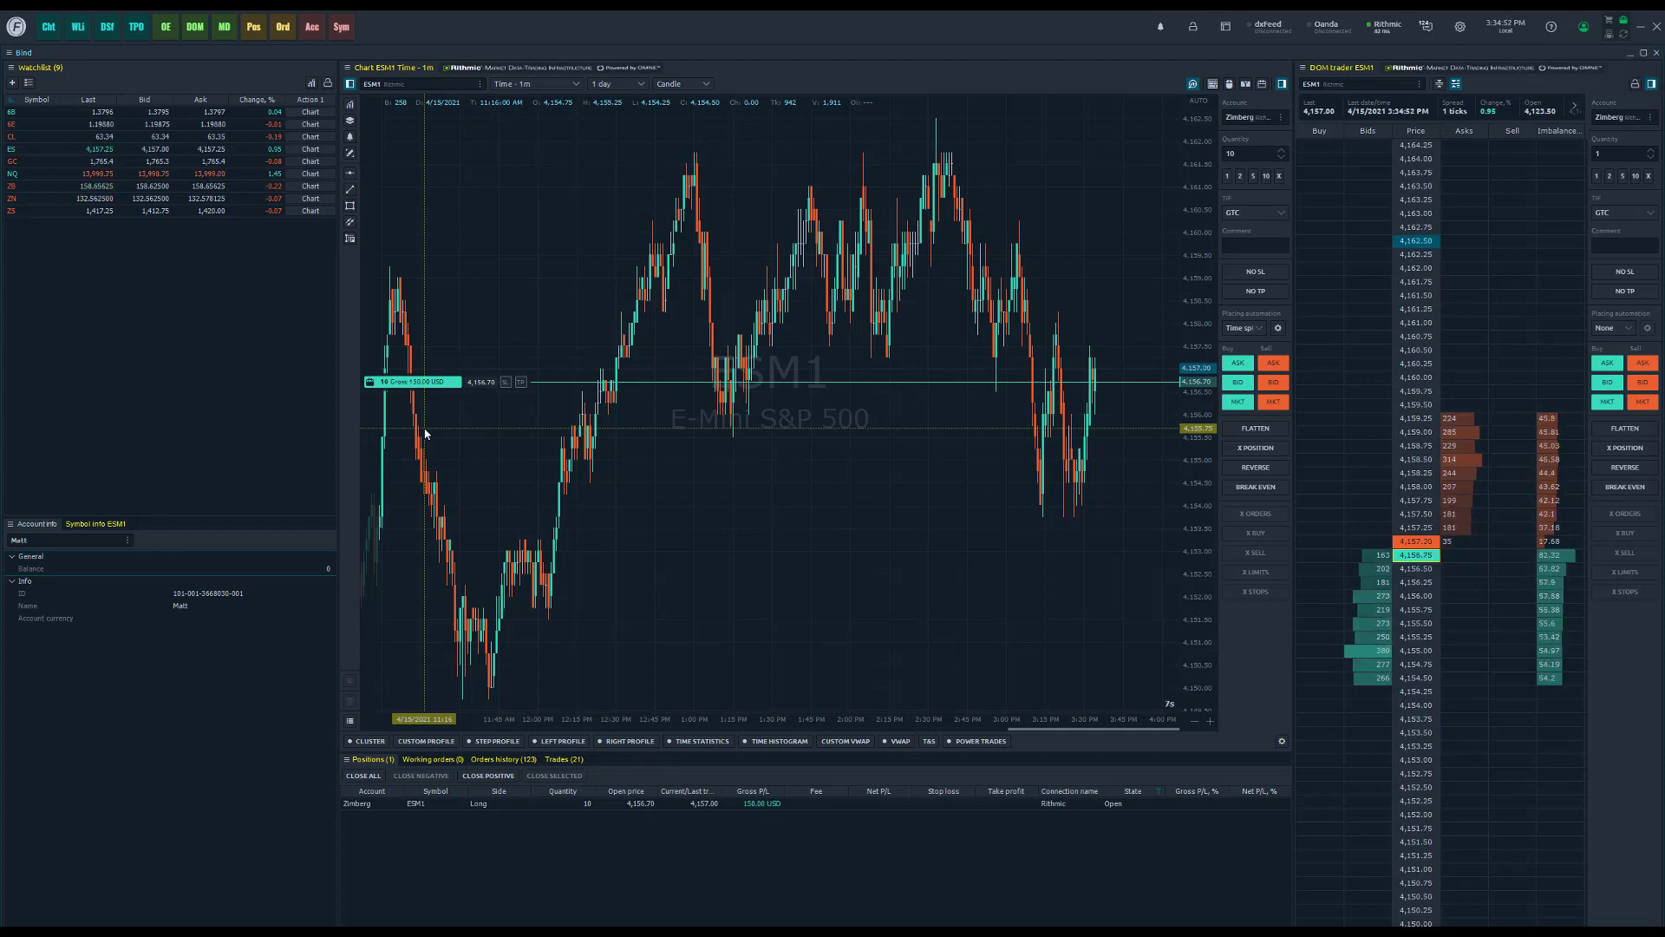
- Close the full long ESM1 position of quantity 10 from its line on the chart
click(452, 383)
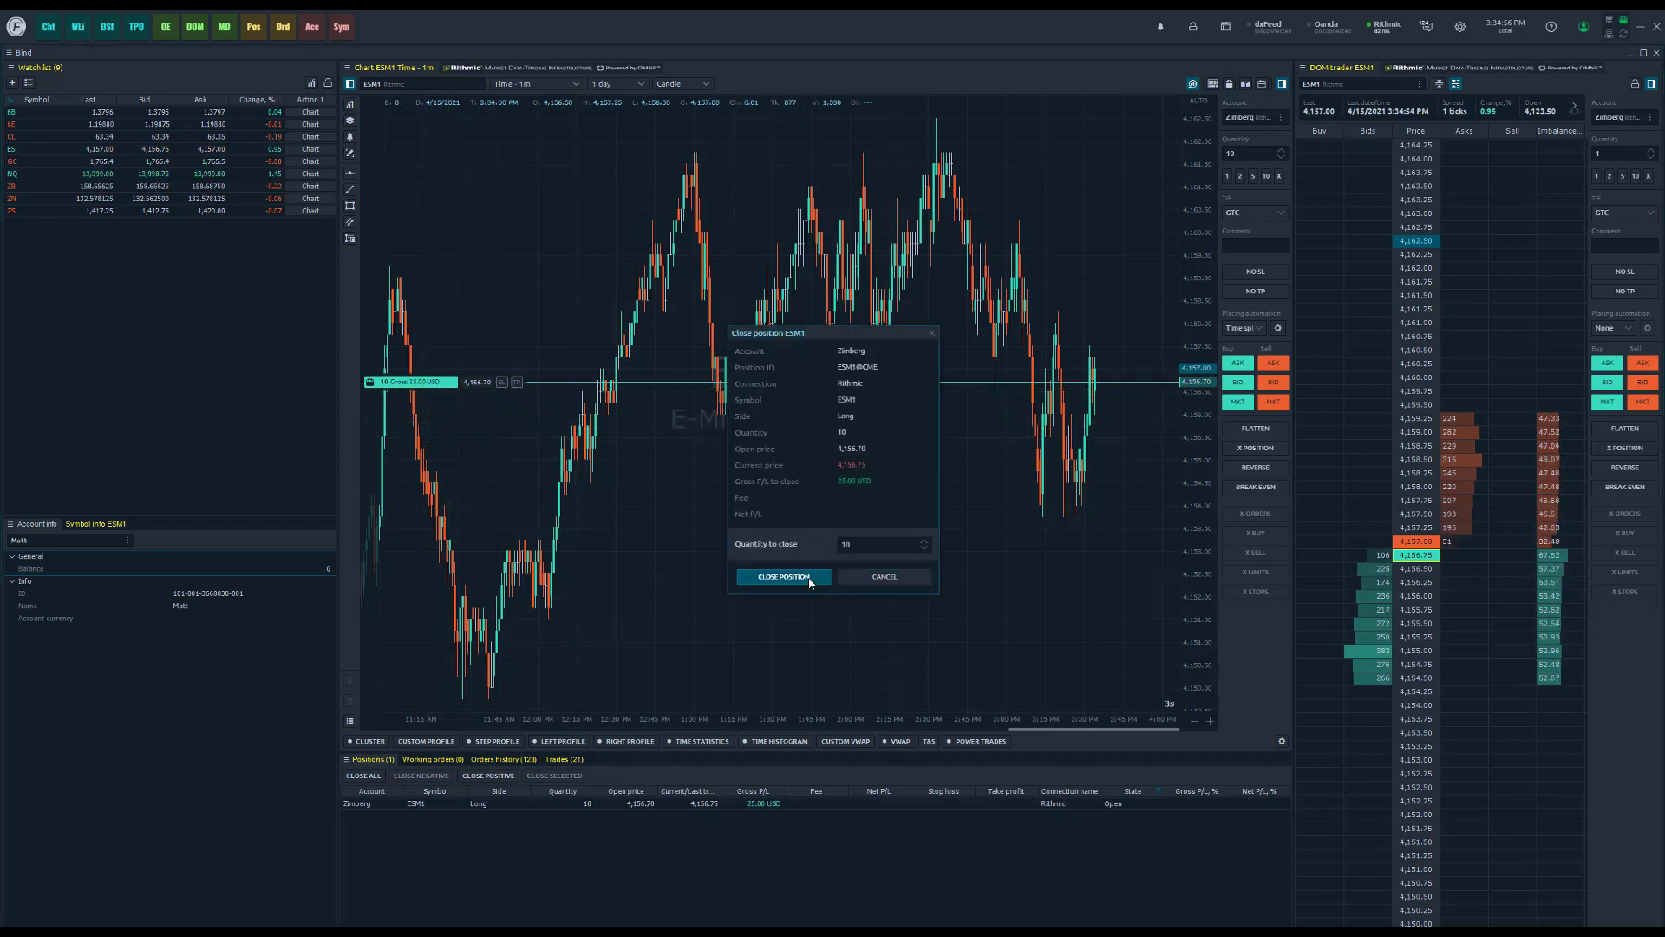
click(810, 578)
click(827, 486)
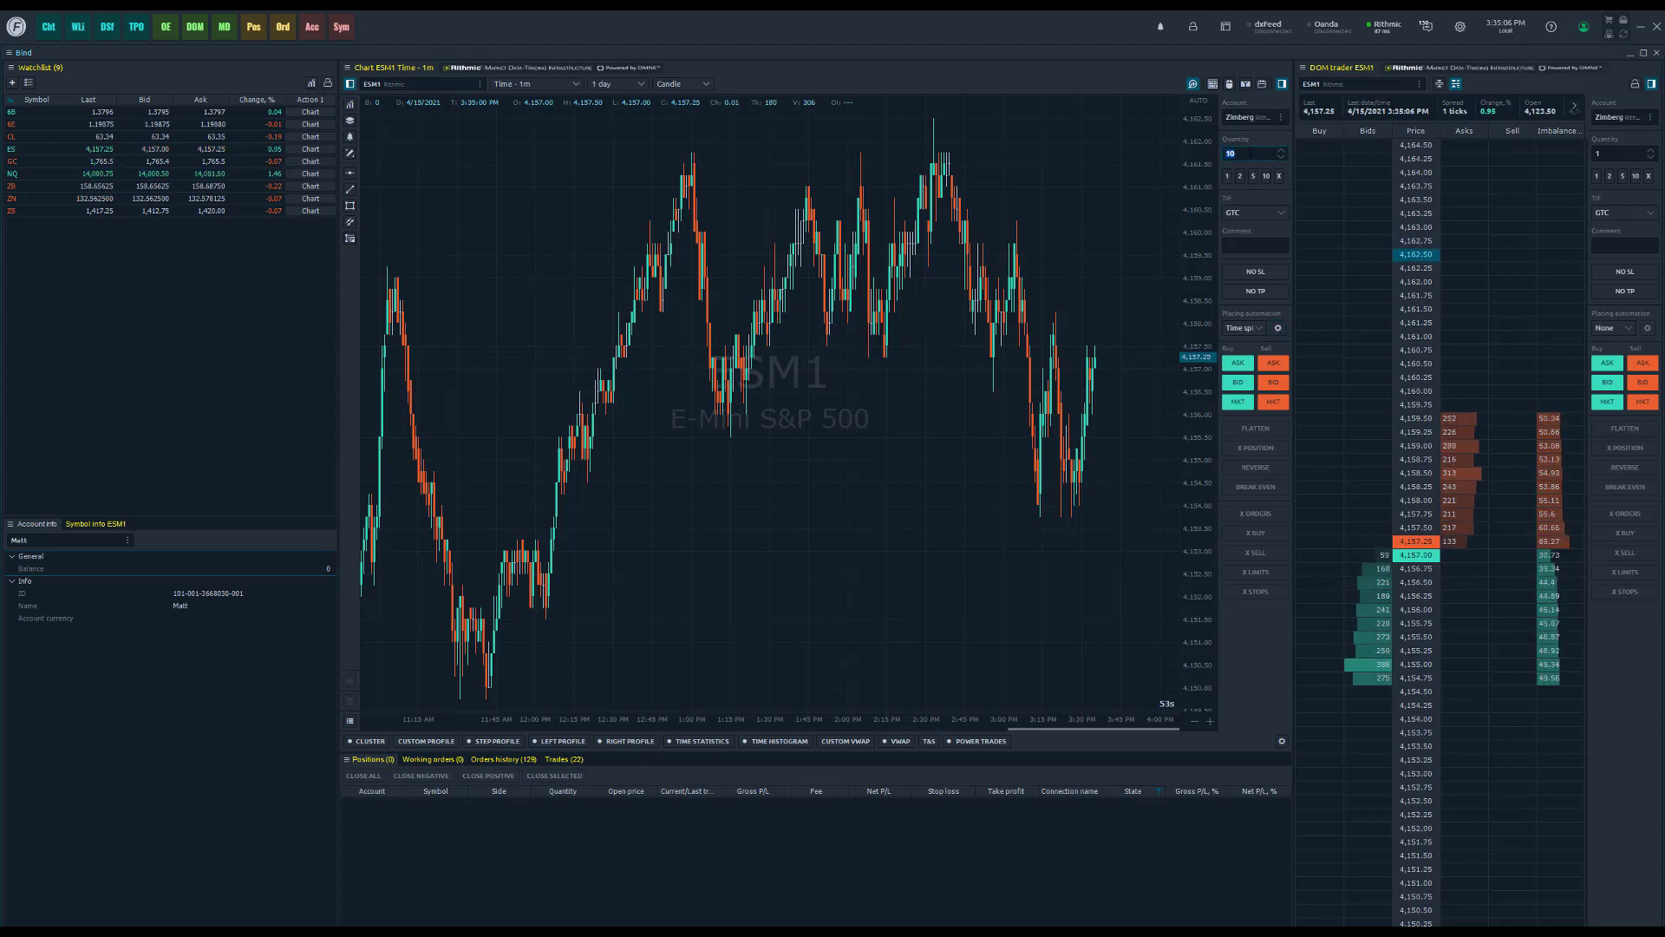
- Set the chart's order quantity to 9 and the Time split interval value to 5
scroll(1250, 153, down, 1)
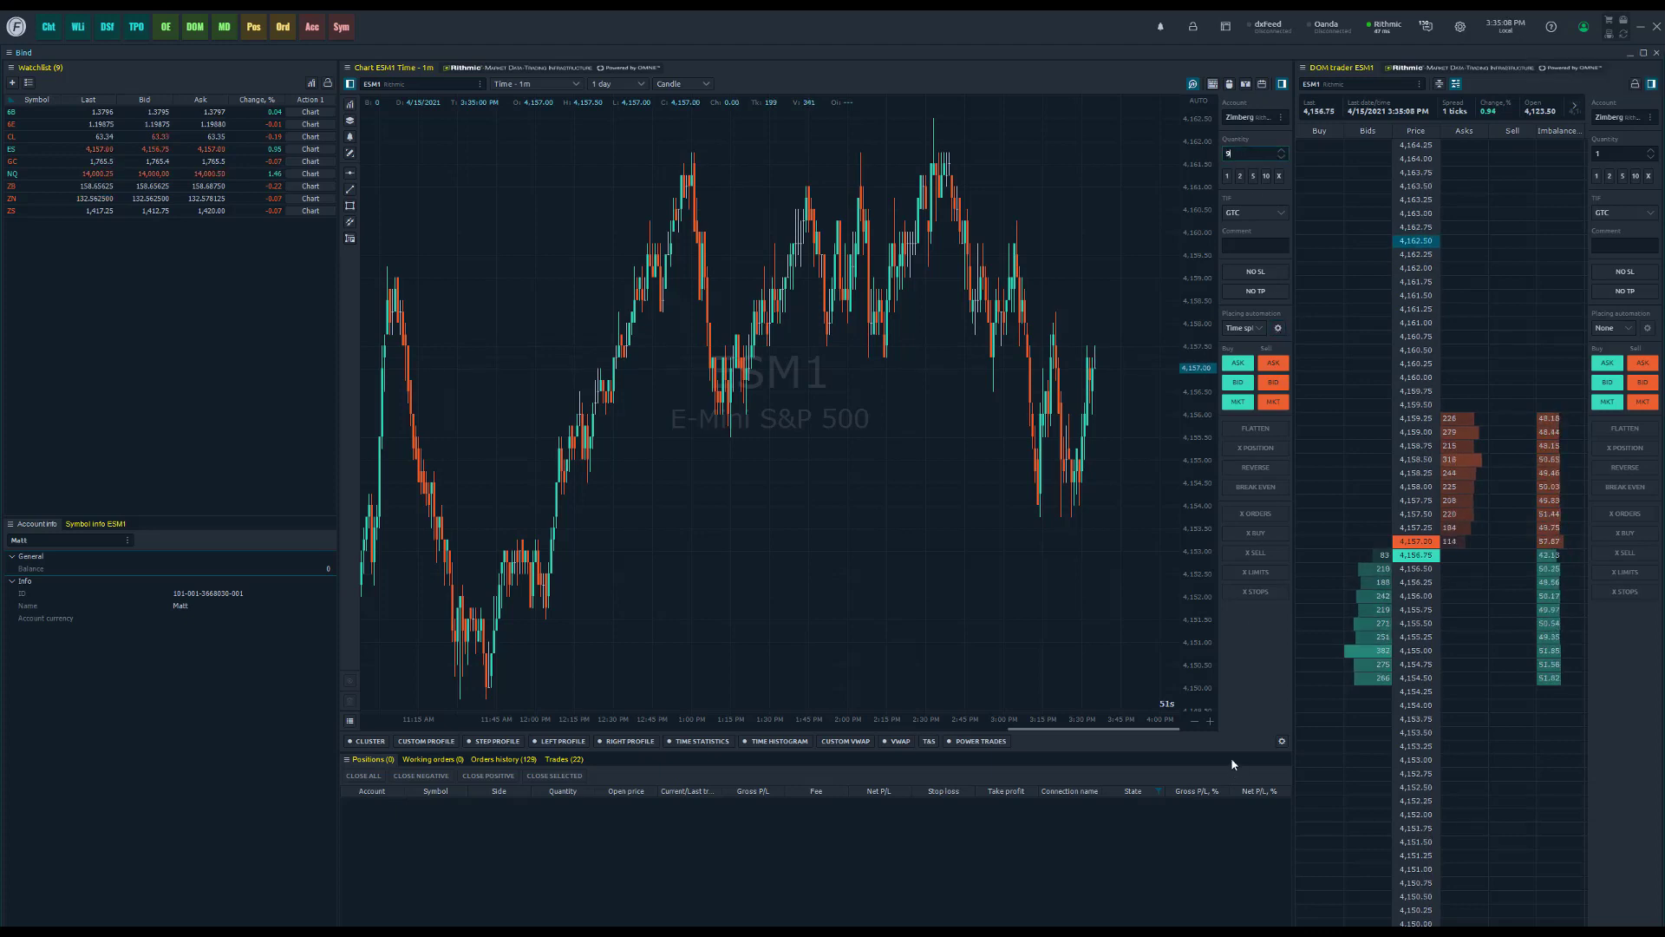
click(1278, 329)
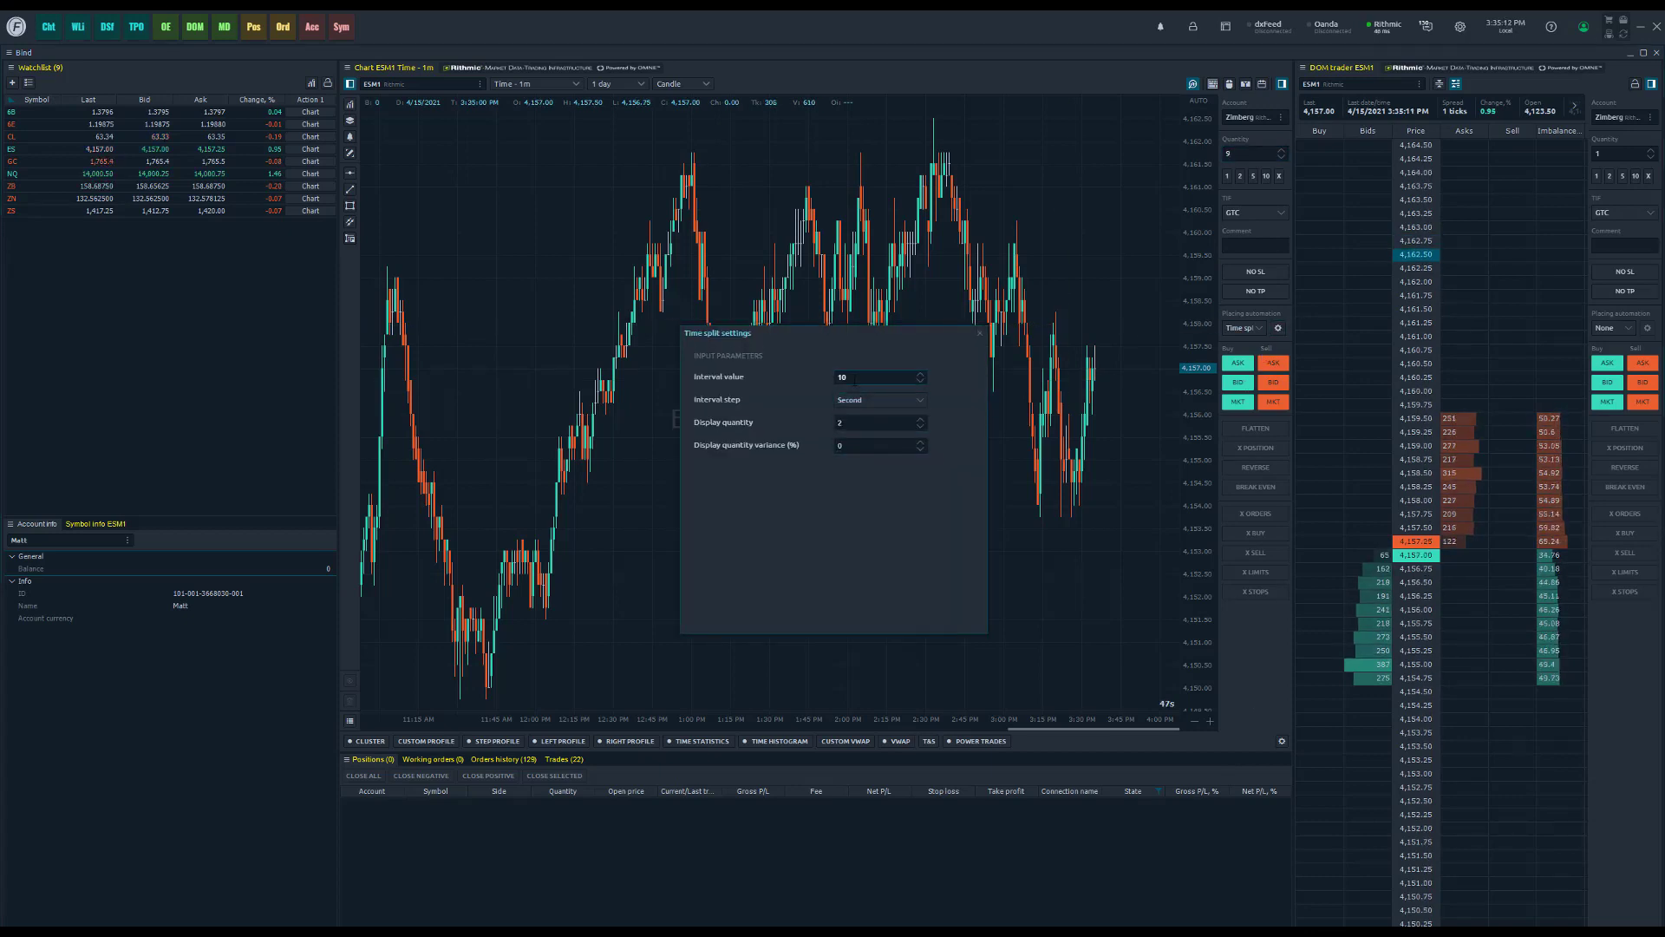
click(838, 376)
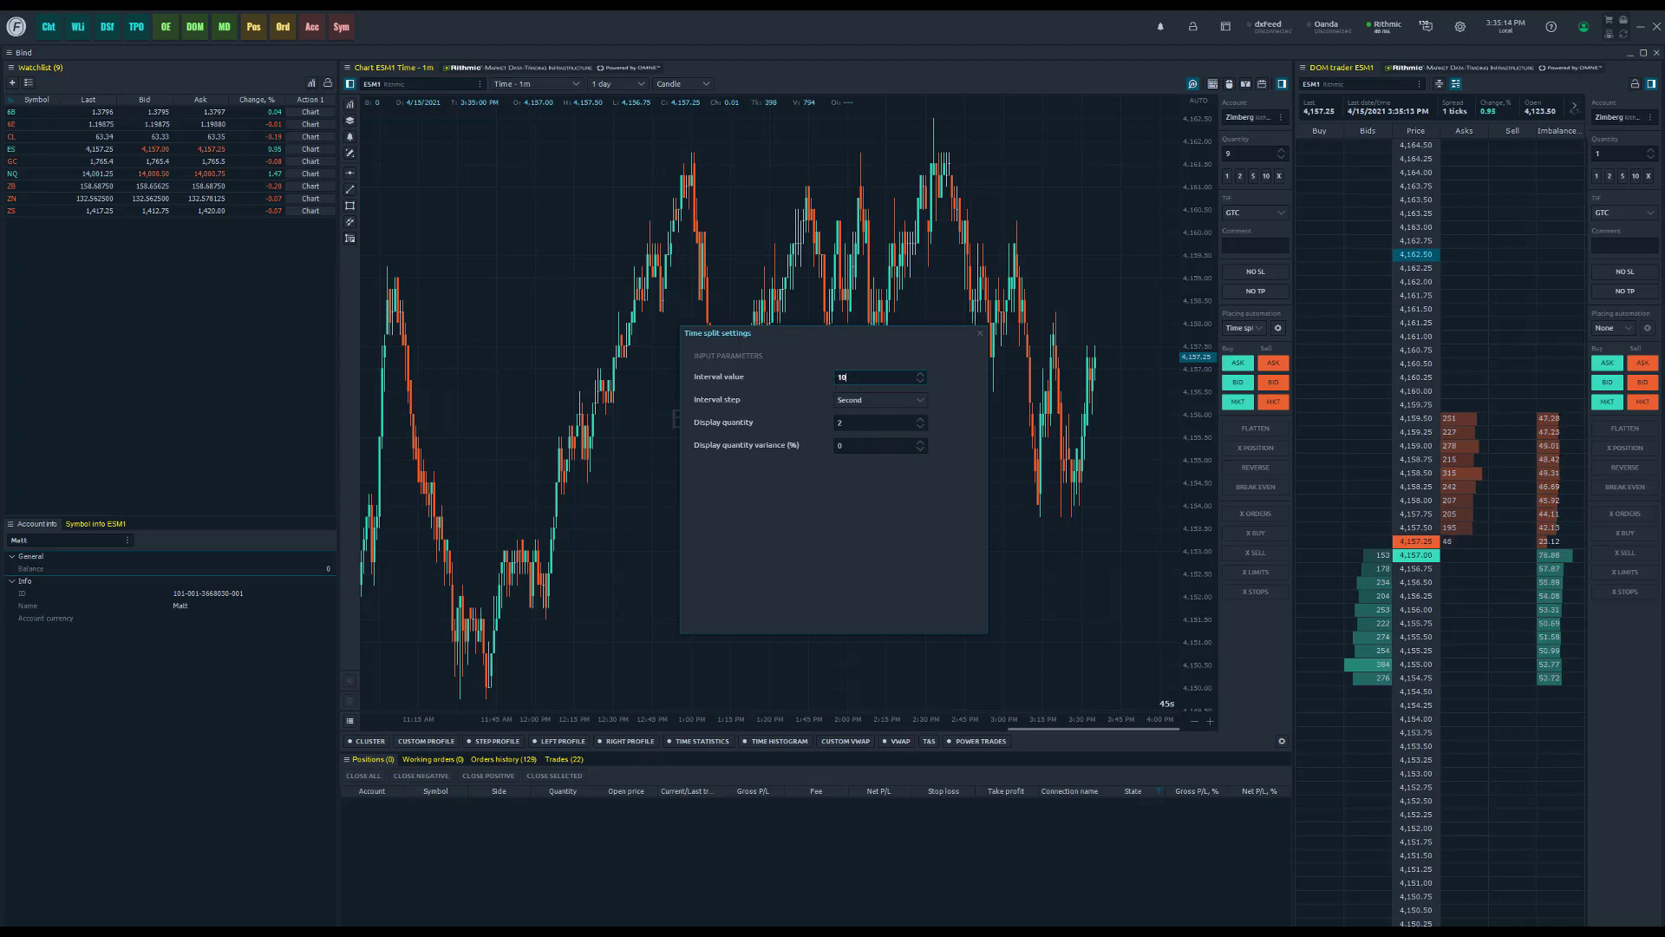
text(5)
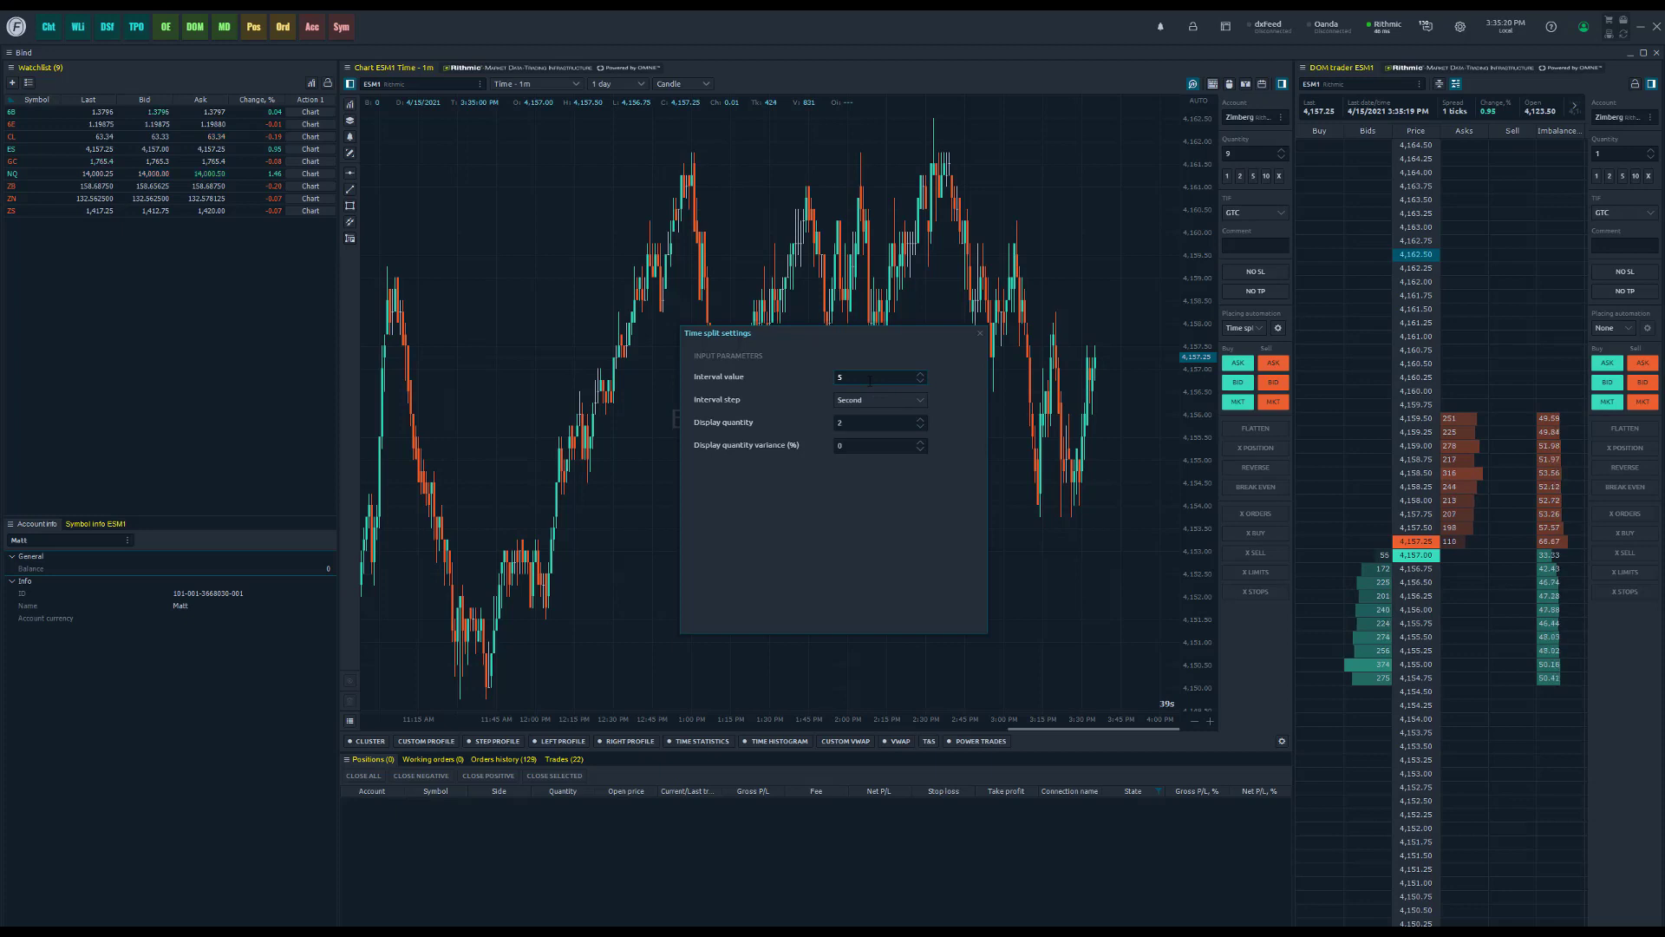
click(980, 334)
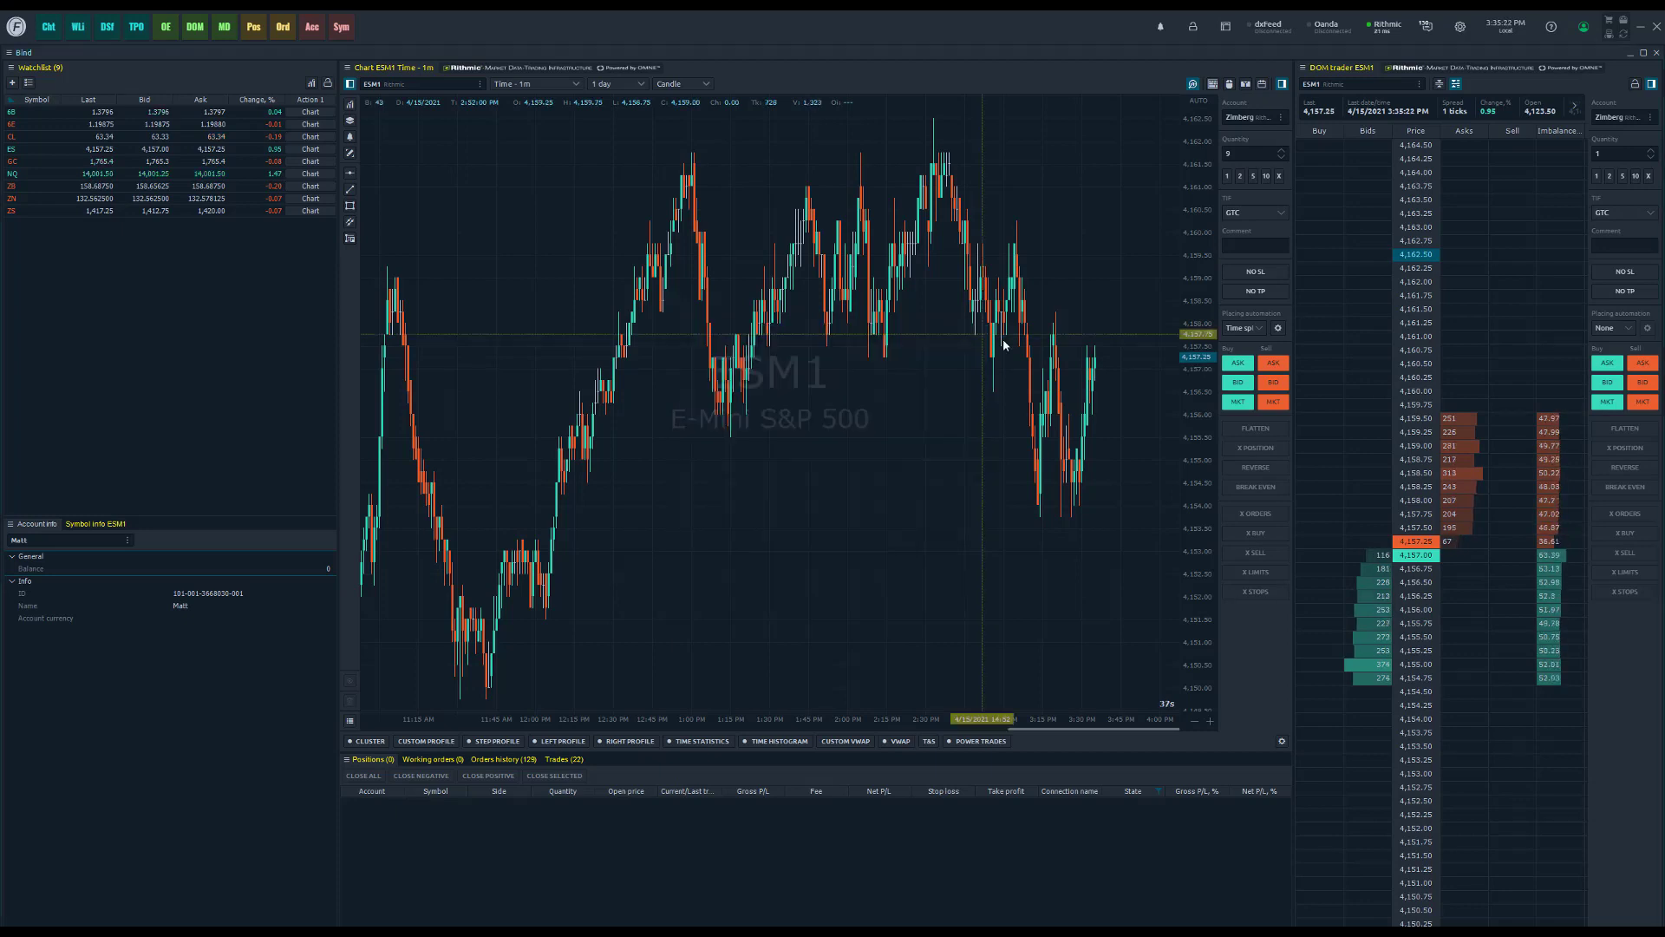
- Place and confirm a market buy of 9 on ESM1 with Time split
click(1238, 402)
click(844, 486)
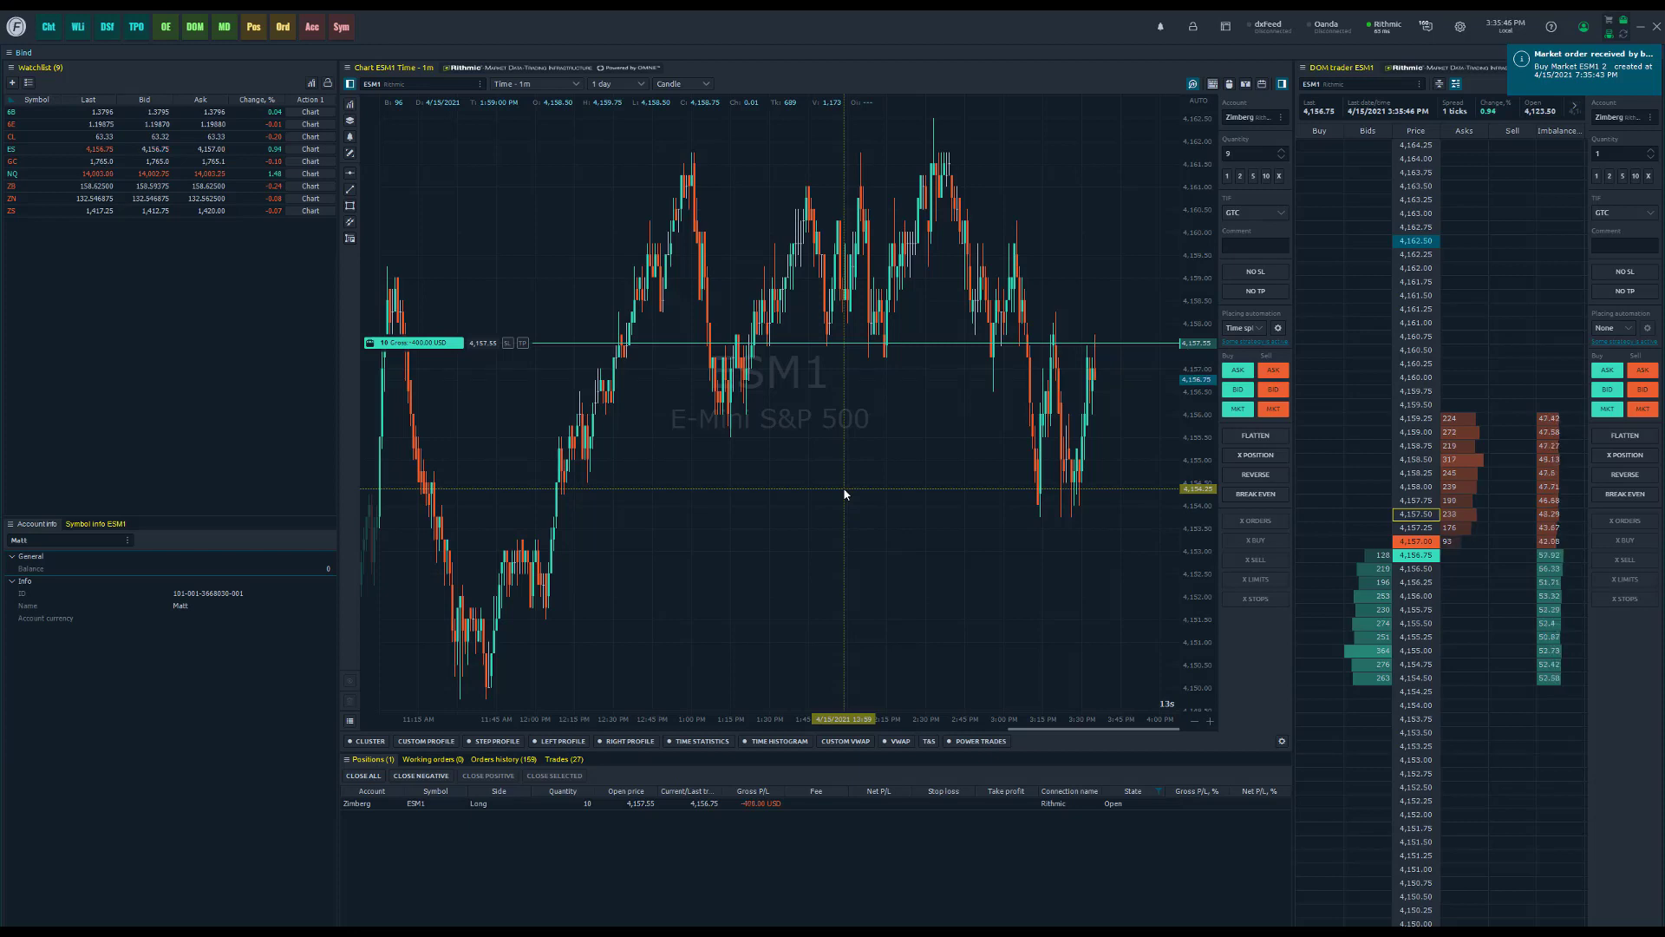
- Review the display quantity and variance in the Time split settings against the open position, leaving the values as set
click(1278, 328)
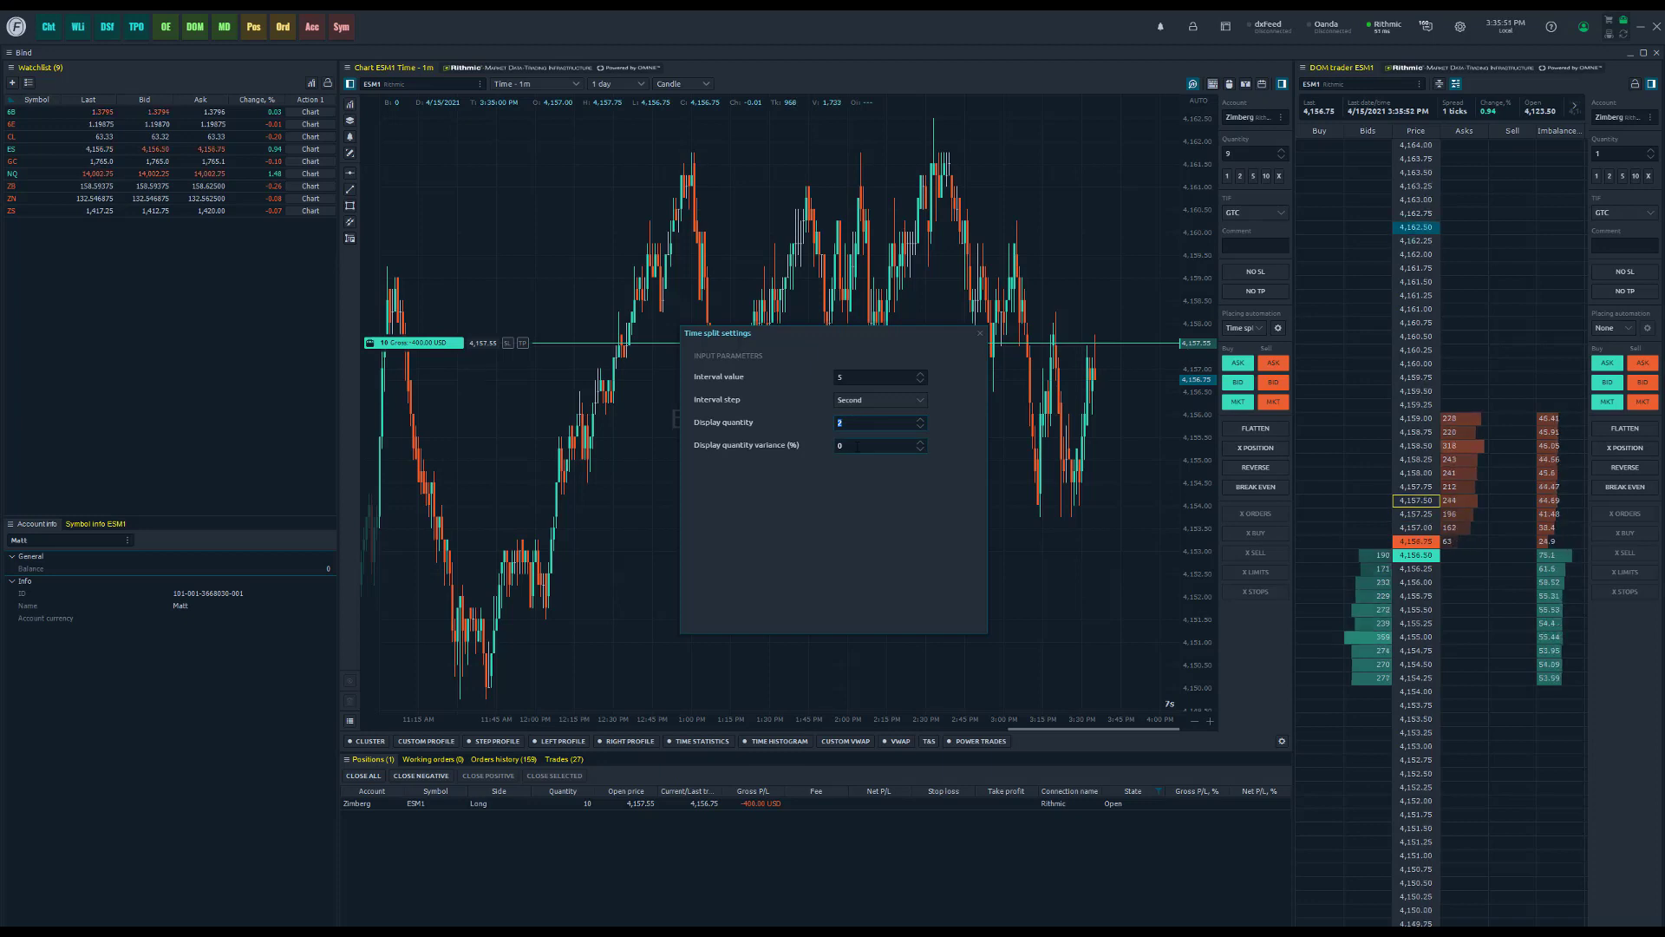
drag(847, 333, 848, 408)
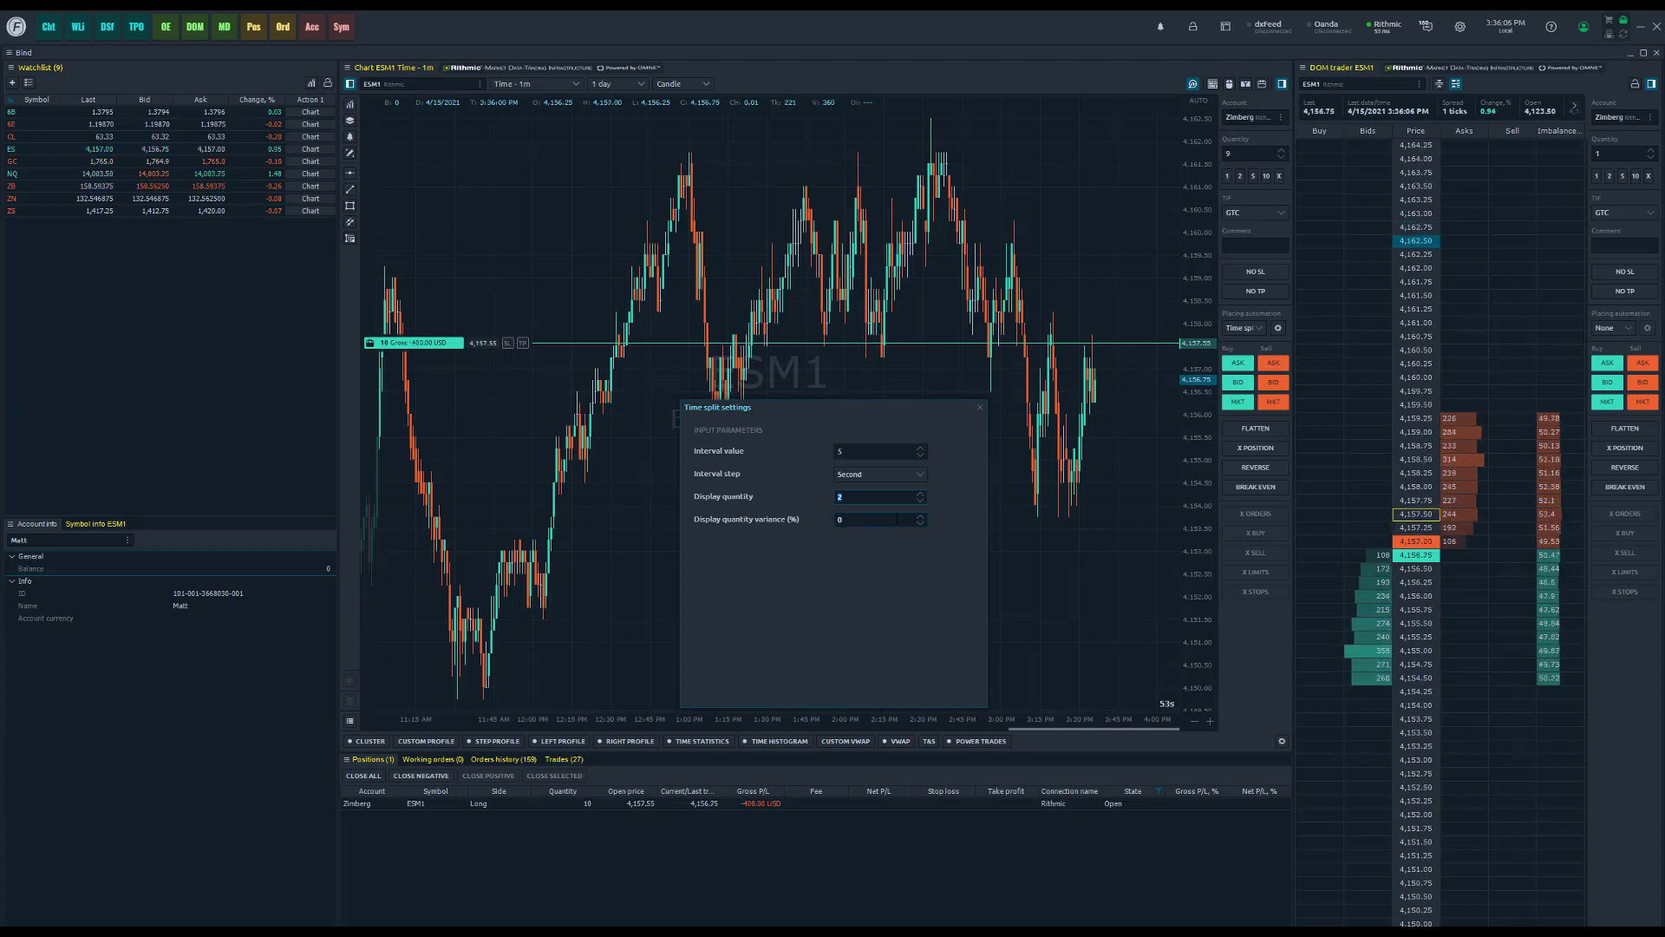
click(980, 407)
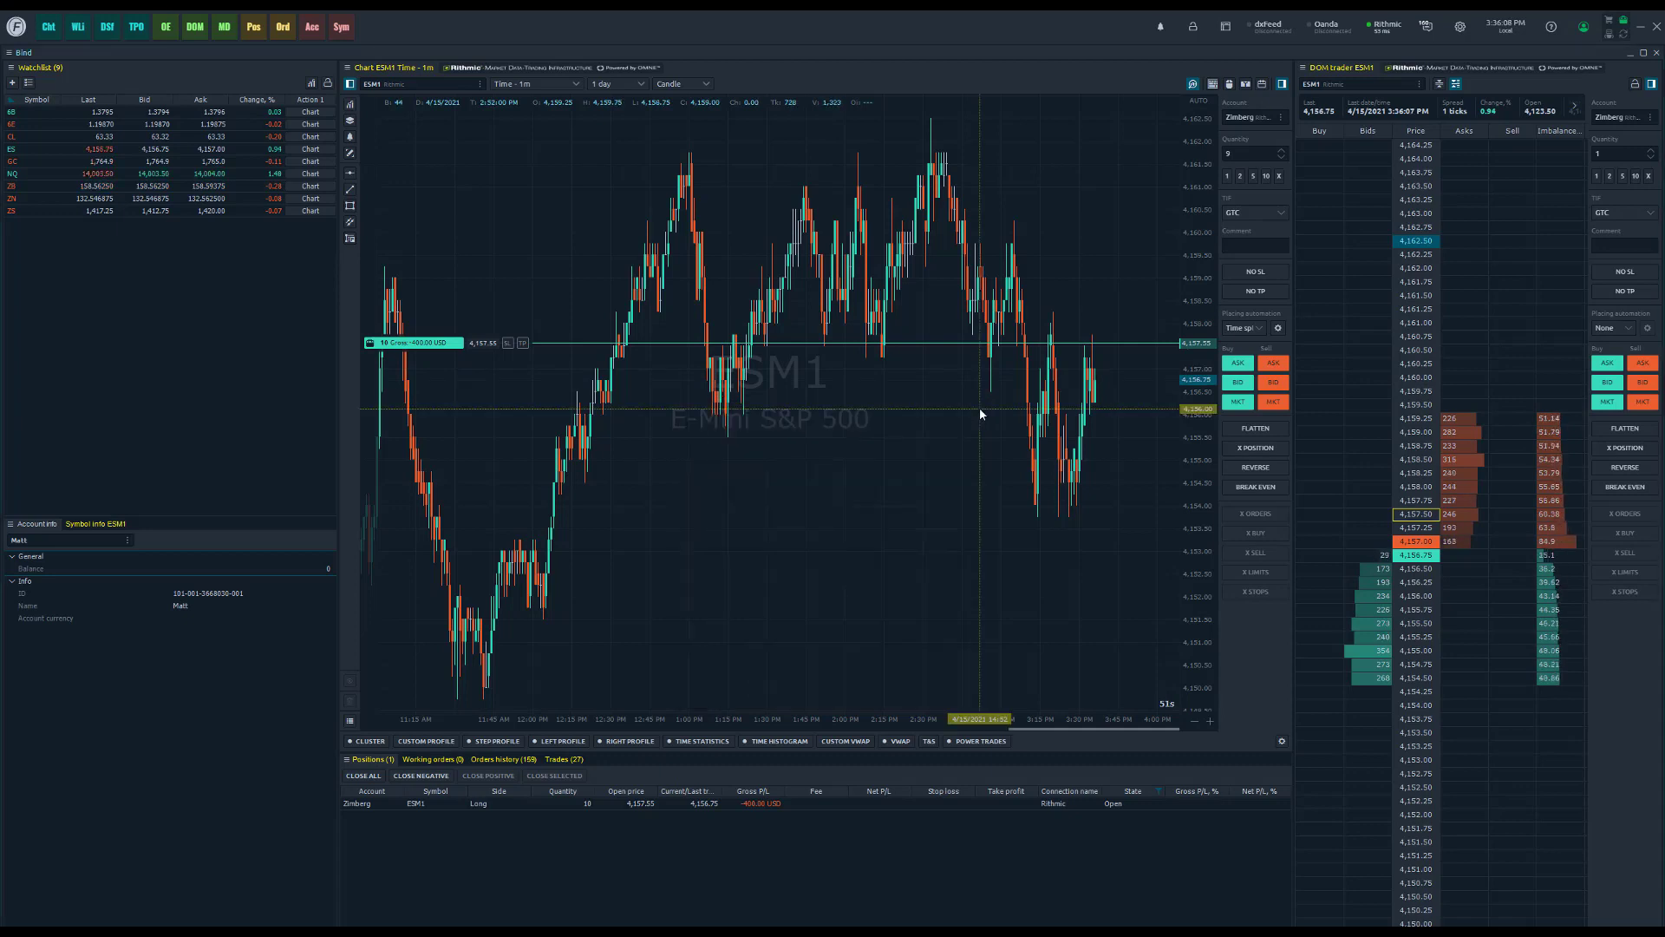